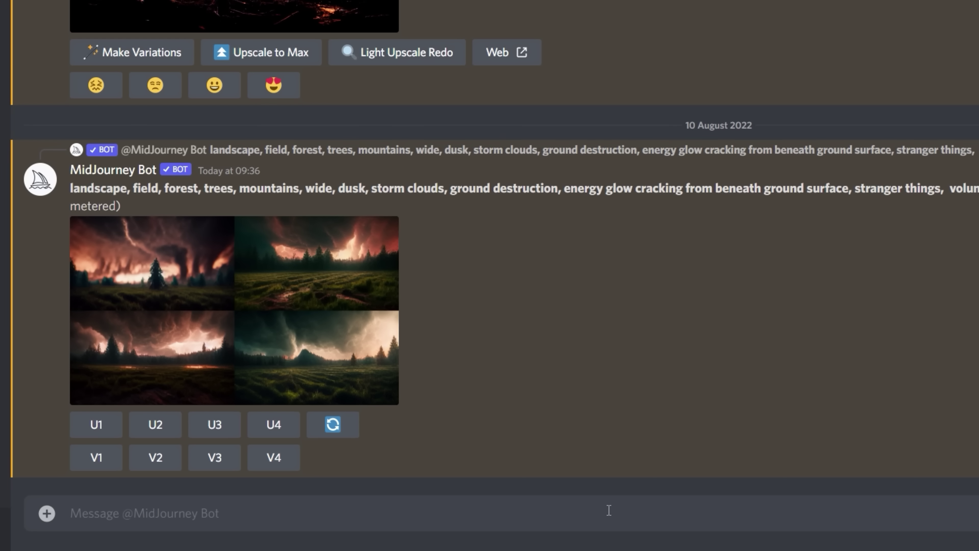
Send Midjourney /imagine prompts for a fantasy church interior and a large church interior at --ar 16:9
{"action": "type", "text": "/"}
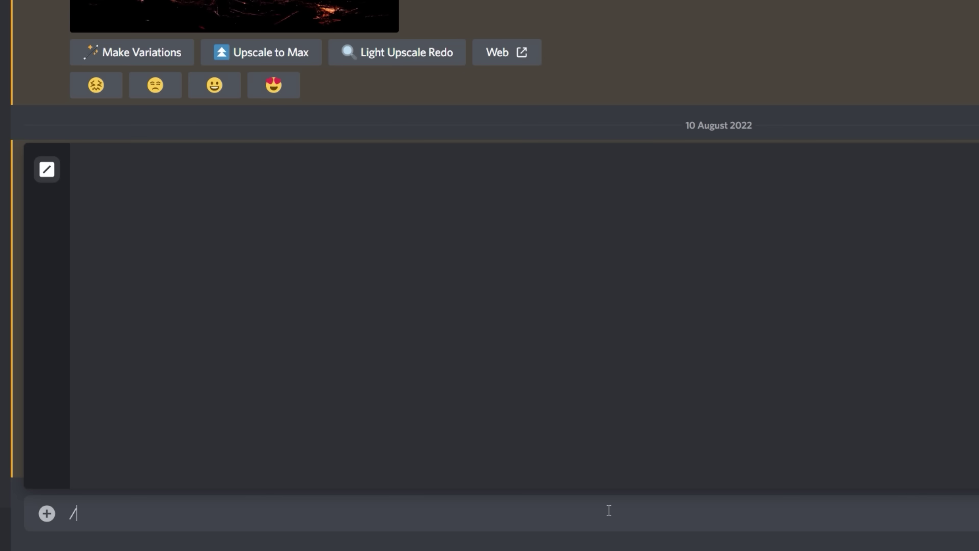
{"action": "type", "text": "imagine"}
{"action": "key", "text": "Tab"}
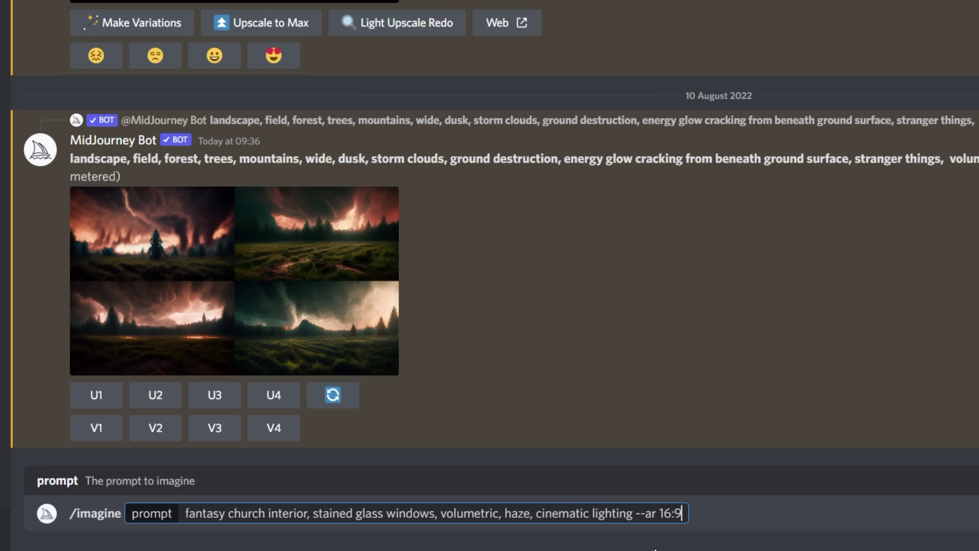
{"action": "key", "text": "Return"}
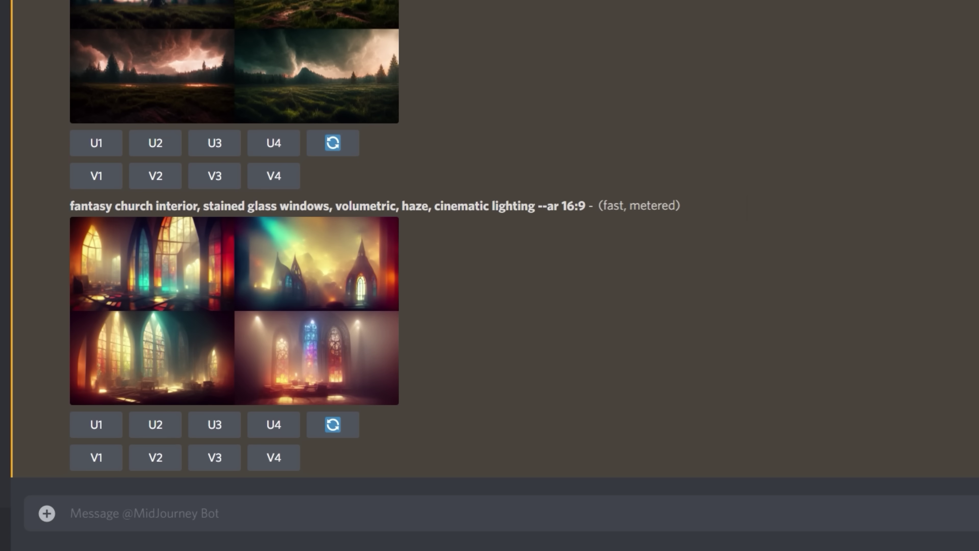
{"action": "type", "text": "/imag"}
{"action": "key", "text": "Tab"}
{"action": "type", "text": "large church interior, cathedral, night, volumetric "}
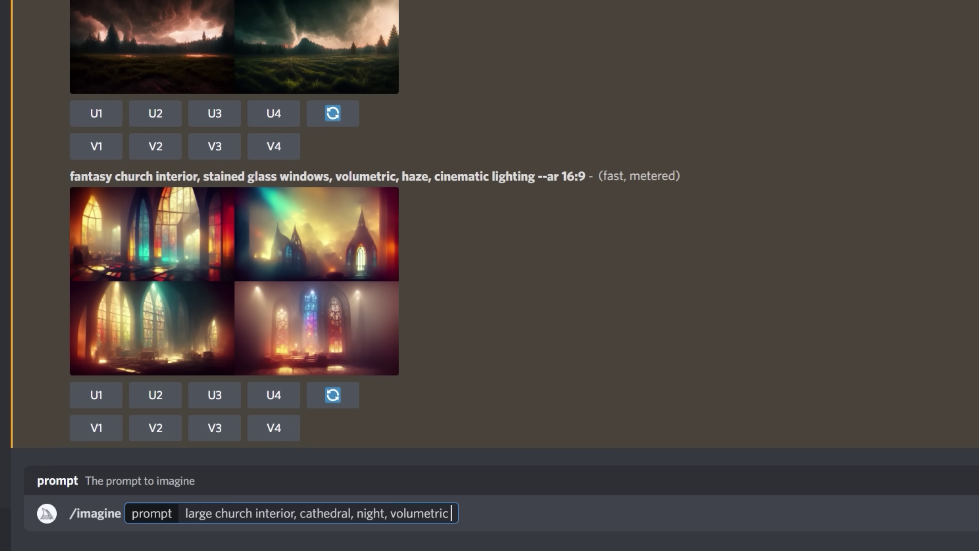
{"action": "type", "text": "fog, haze, cinematic lighting --ar 16:9"}
{"action": "key", "text": "Return"}
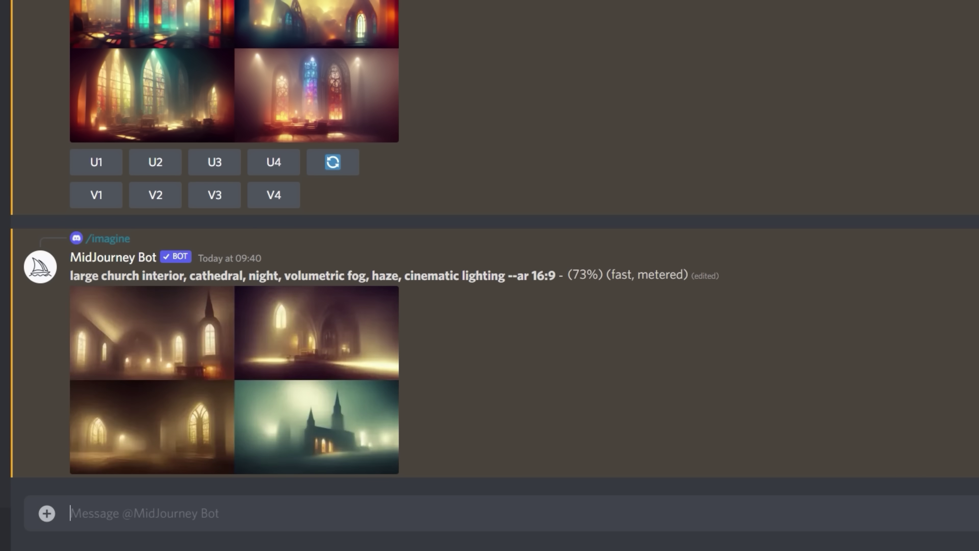
Send /imagine prompts for a cathedral and castle interior, then a giant evil cathedral interior
{"action": "type", "text": "/imag"}
{"action": "key", "text": "Tab"}
{"action": "type", "text": "cathedral interior, castle interior, symmetry, windows, night, volumetric, realistic lighting --ar 16:9"}
{"action": "key", "text": "Return"}
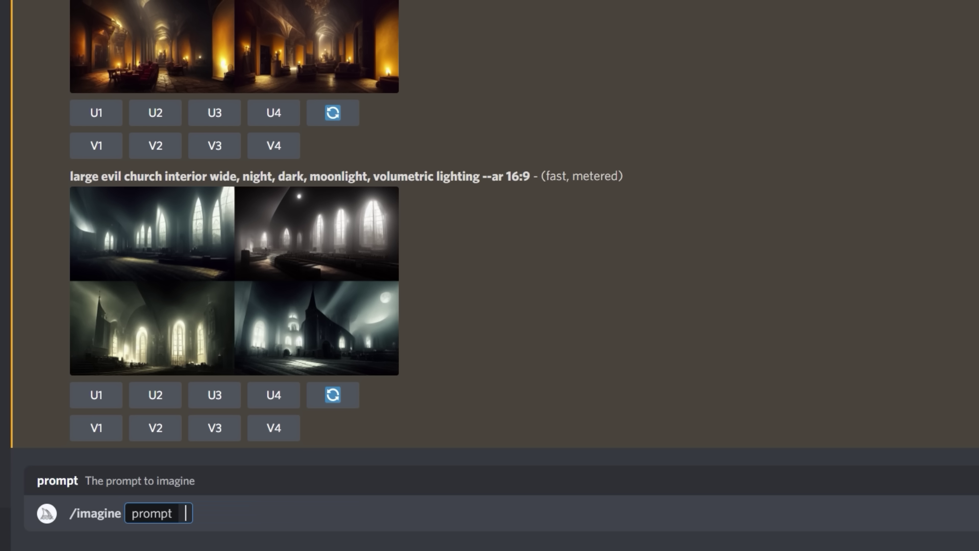
{"action": "type", "text": "giant evil cathedral interior, wide, ancient, dark, night, volumetric lighting, cinematic --ar 16:9"}
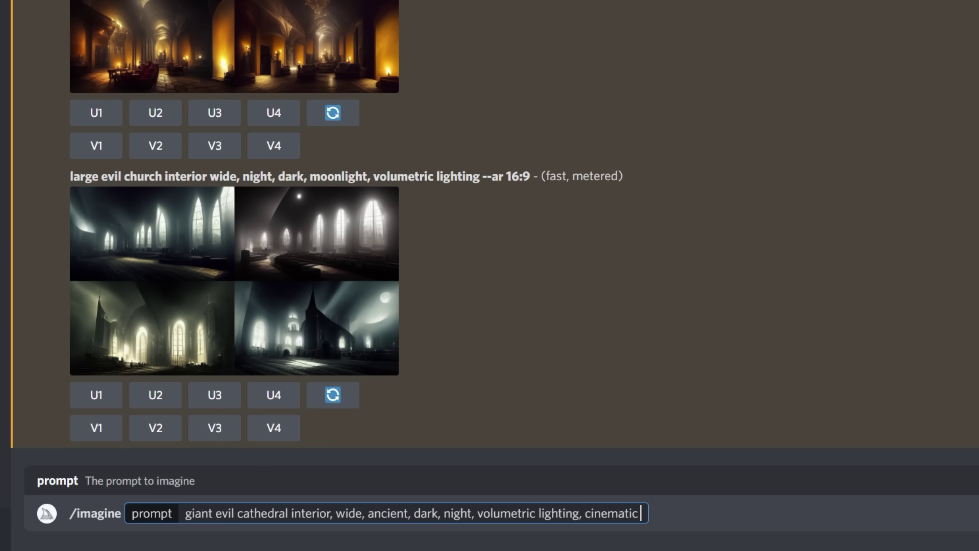
{"action": "key", "text": "Return"}
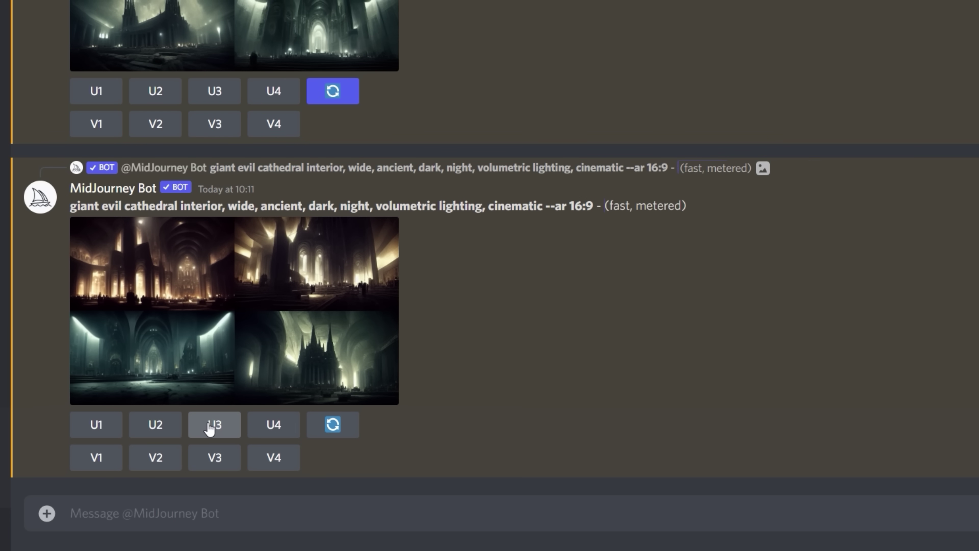
Upscale cathedral images 3 and 2, vary image 3, upscale the first variation and view it full size
{"action": "left_click", "coordinate": [210, 425]}
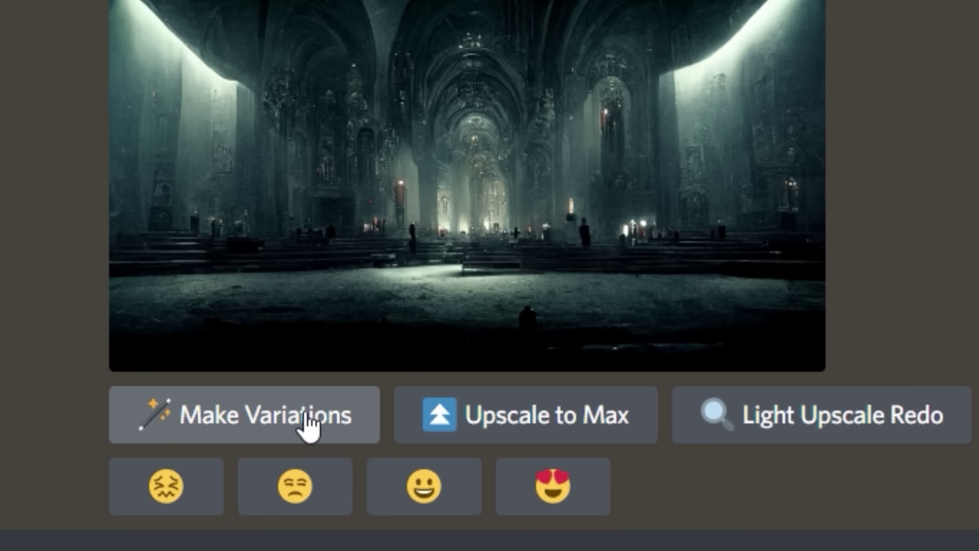
{"action": "left_click", "coordinate": [160, 425]}
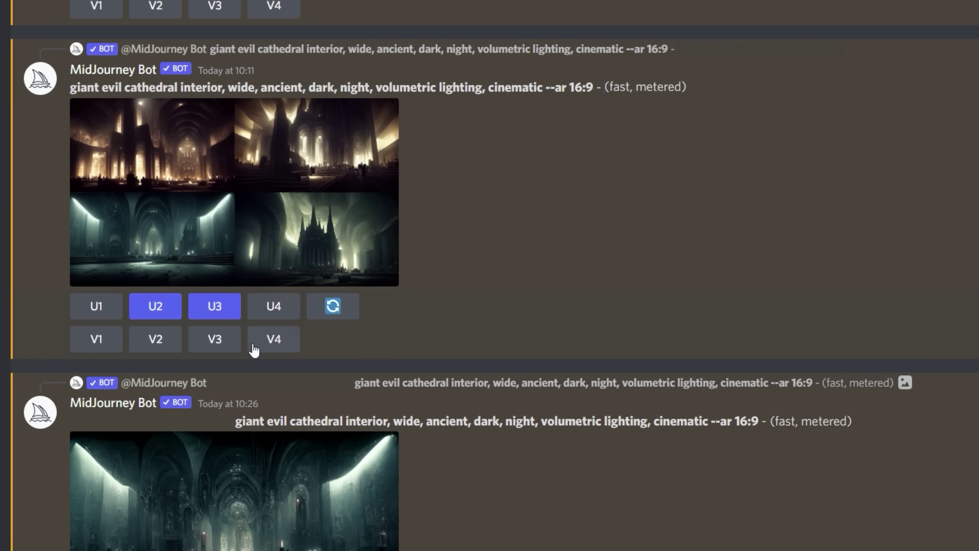
{"action": "left_click", "coordinate": [221, 341]}
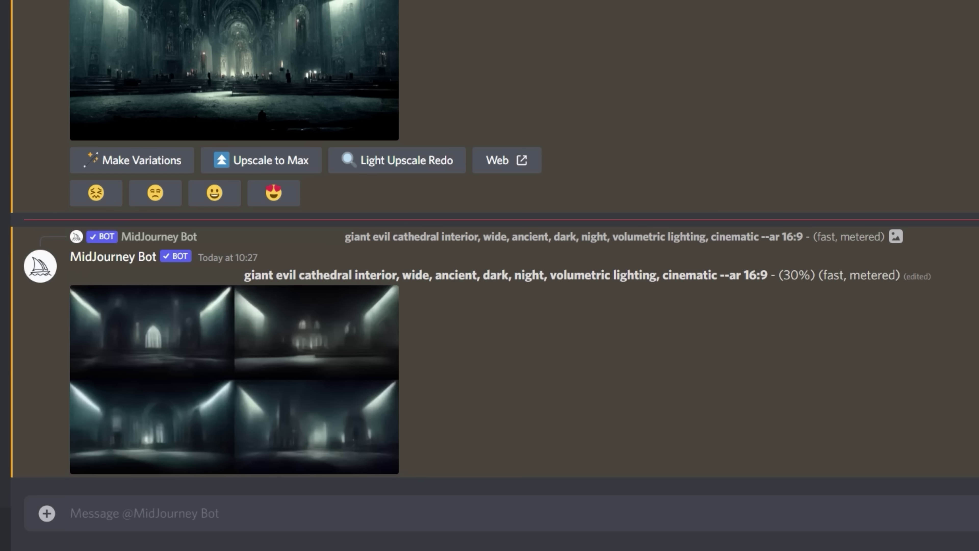
{"action": "left_click", "coordinate": [96, 422]}
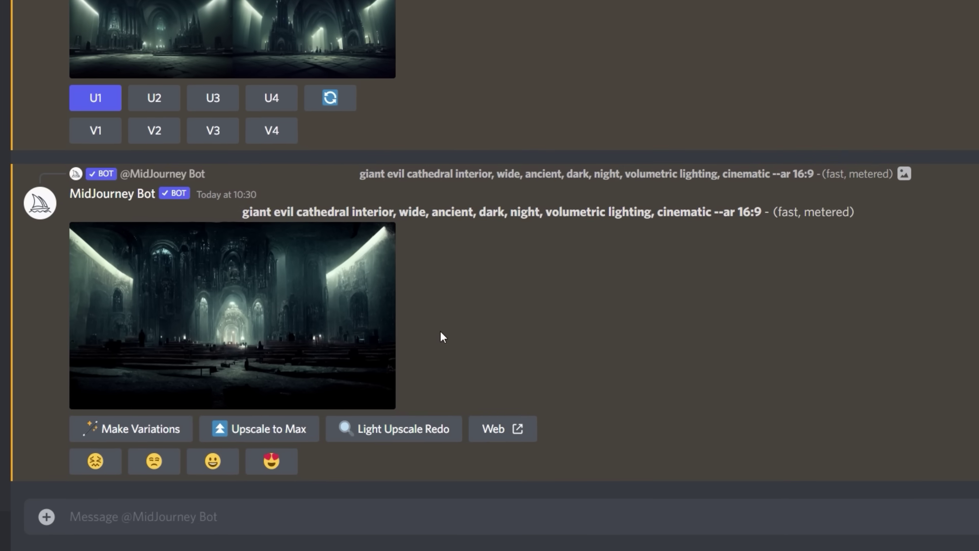
{"action": "left_click", "coordinate": [252, 332]}
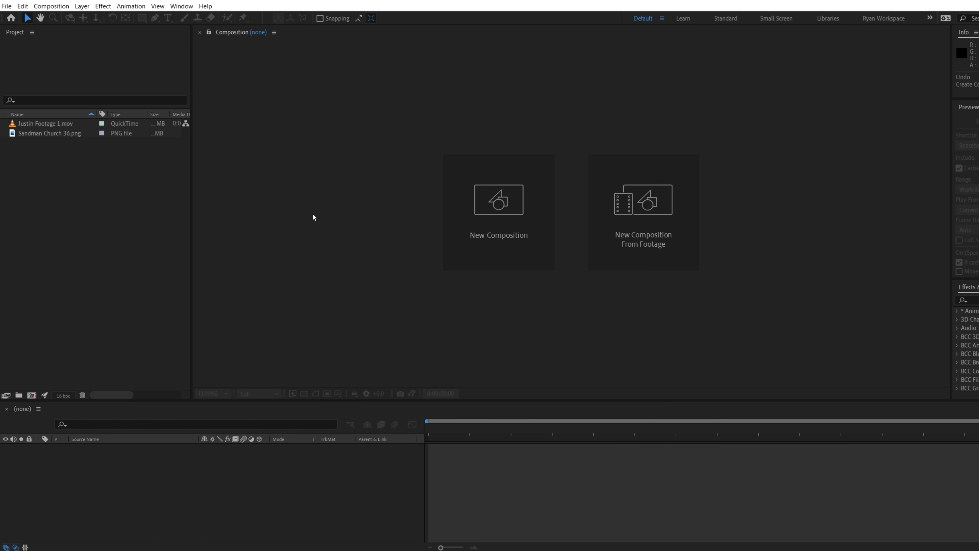
Create Comp 1 at 1920×1080, 24 fps, and scale Sandman Church 36.png to fill the frame
{"action": "left_click", "coordinate": [484, 219]}
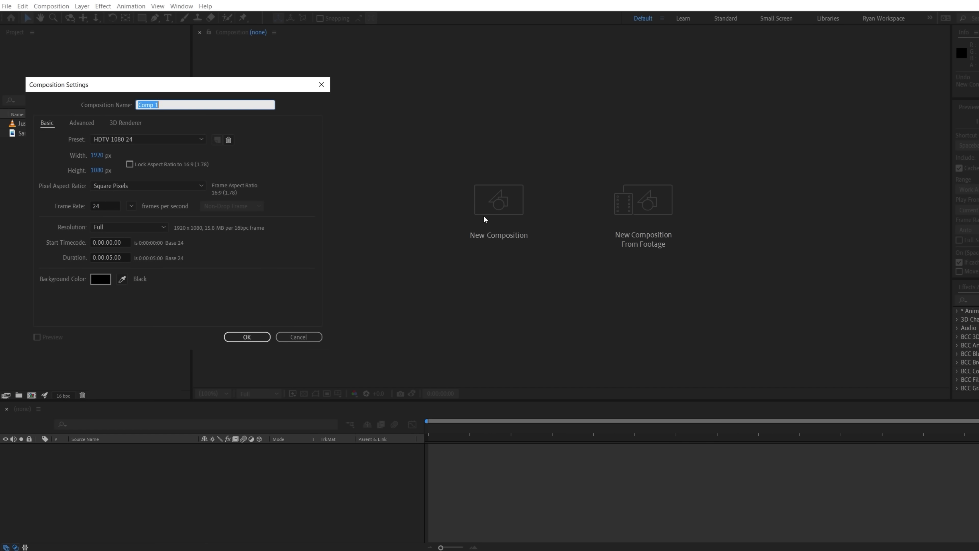
{"action": "left_click", "coordinate": [227, 338]}
{"action": "left_click_drag", "start_coordinate": [50, 143], "coordinate": [167, 453]}
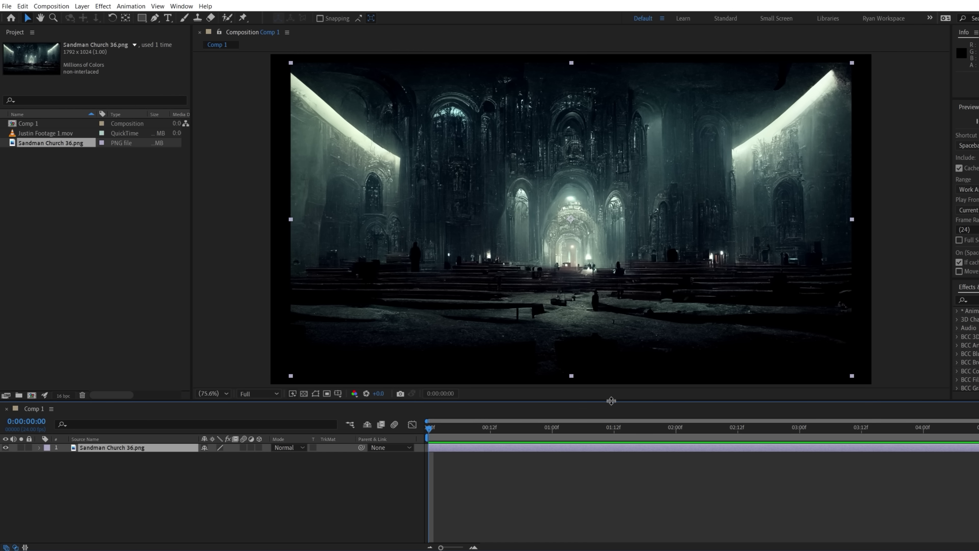
{"action": "left_click_drag", "start_coordinate": [852, 376], "coordinate": [871, 383]}
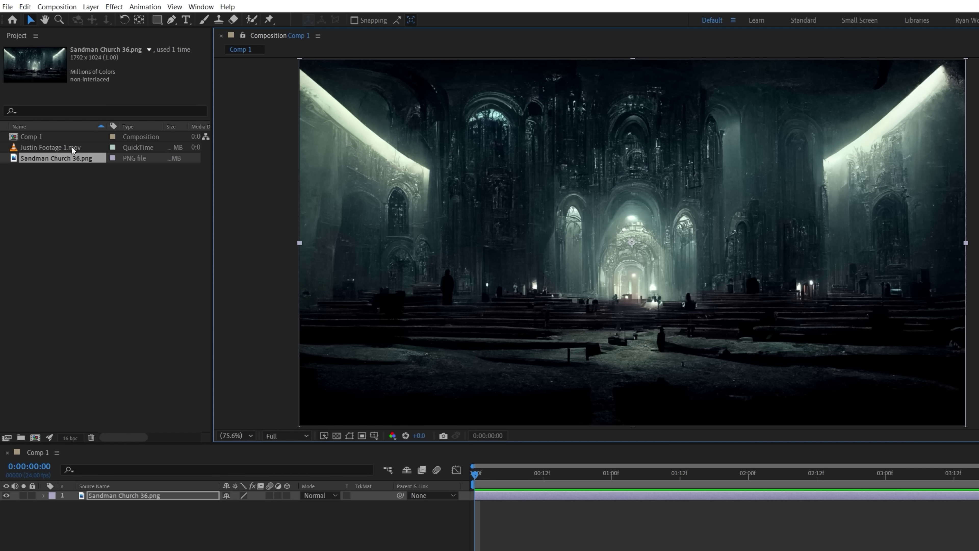
Add Justin Footage 1.mov and draw a Pen mask around the actor, feathered to 16
{"action": "left_click_drag", "start_coordinate": [72, 150], "coordinate": [128, 493]}
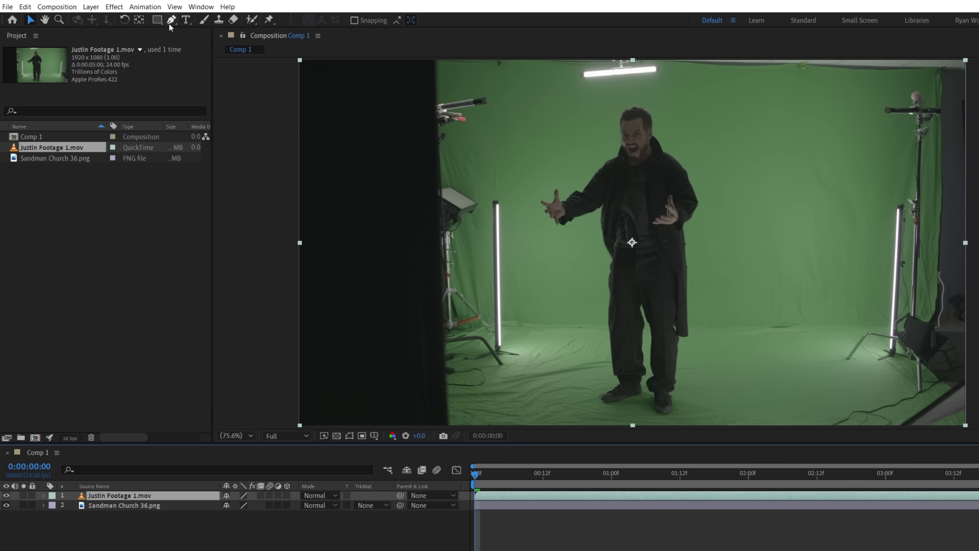
{"action": "left_click_drag", "start_coordinate": [640, 90], "coordinate": [661, 90]}
{"action": "left_click", "coordinate": [689, 113]}
{"action": "left_click", "coordinate": [736, 197]}
{"action": "left_click_drag", "start_coordinate": [732, 264], "coordinate": [731, 290]}
{"action": "left_click", "coordinate": [728, 344]}
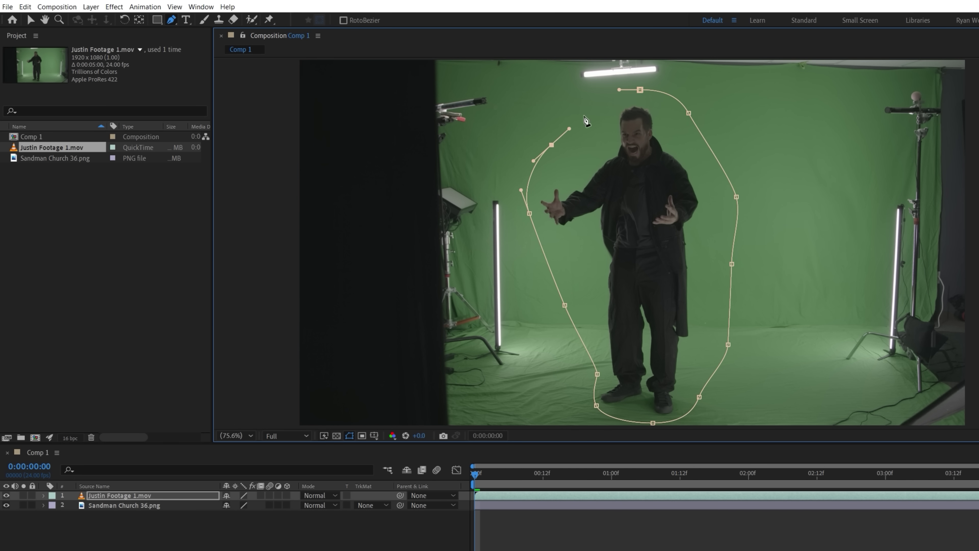
{"action": "left_click", "coordinate": [640, 89]}
{"action": "key", "text": "f"}
{"action": "left_click_drag", "start_coordinate": [251, 514], "coordinate": [259, 512]}
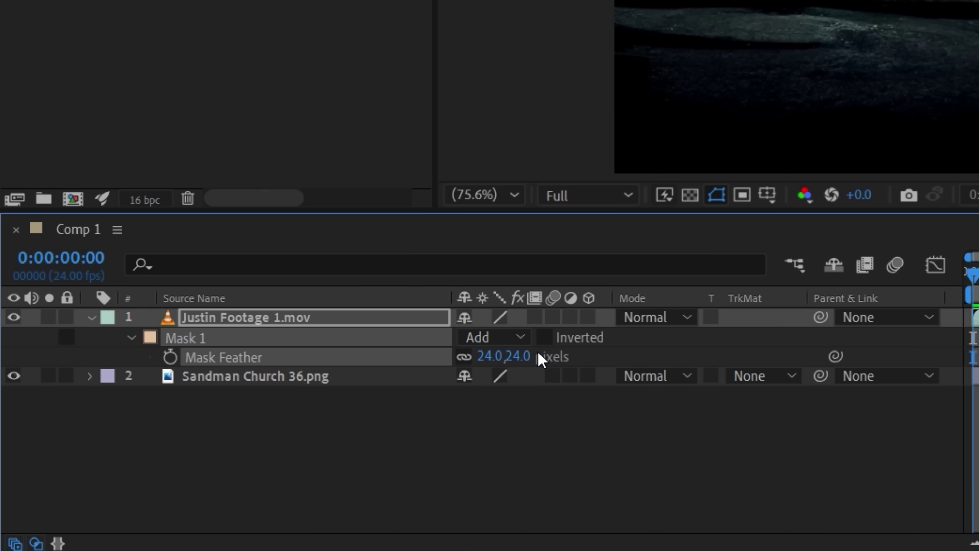
Keyframe the Mask Path and reshape the mask at the clip's end to keep covering the actor
{"action": "key", "text": "m"}
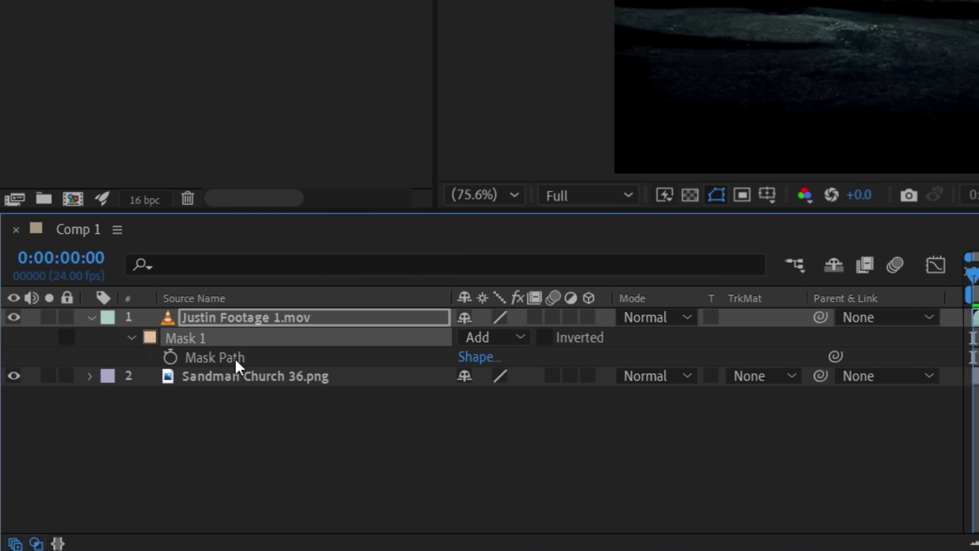
{"action": "left_click", "coordinate": [170, 359]}
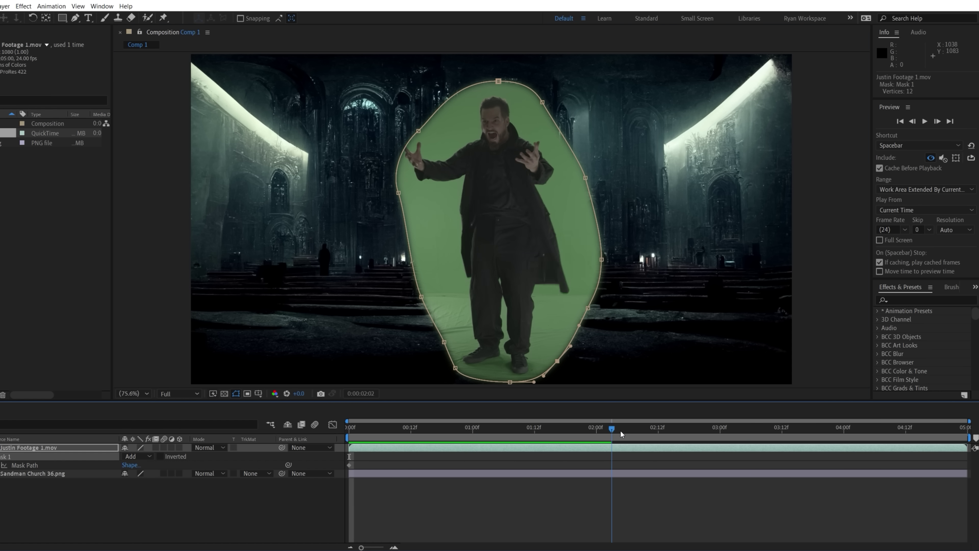
{"action": "left_click_drag", "start_coordinate": [622, 434], "coordinate": [962, 428]}
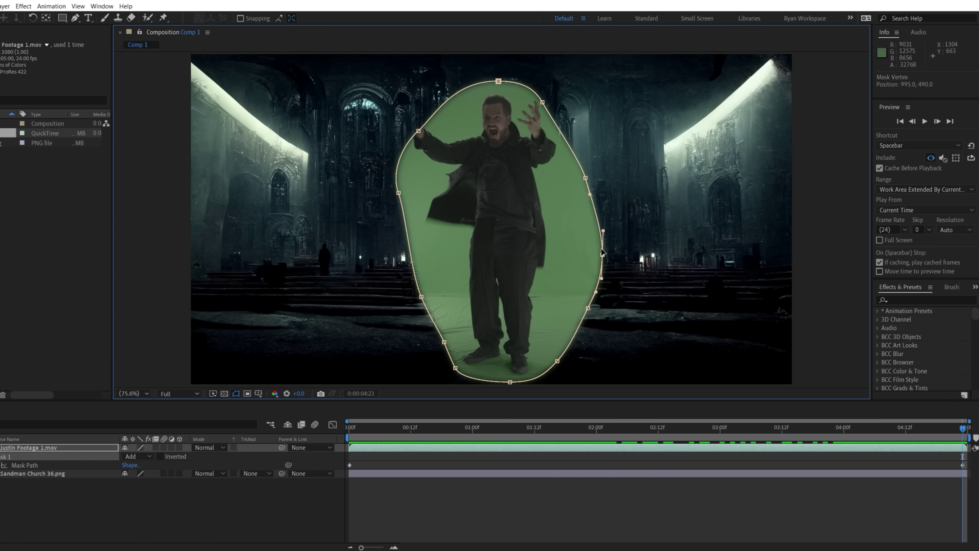
{"action": "left_click_drag", "start_coordinate": [419, 131], "coordinate": [403, 112]}
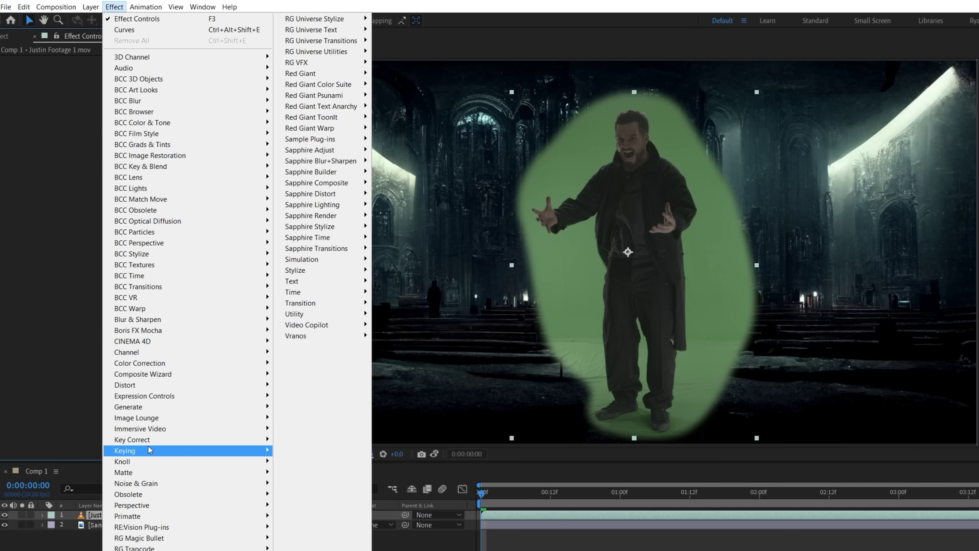
Key out the green with Keylight: Clip Black 26, Clip White 75, Replace Method Source
{"action": "mouse_move", "coordinate": [150, 449]}
{"action": "left_click", "coordinate": [308, 538]}
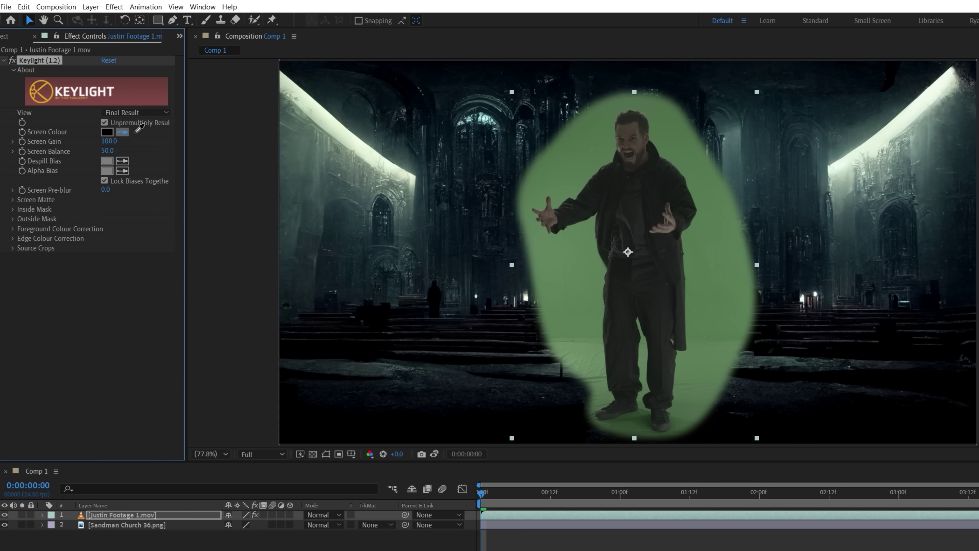
{"action": "left_click", "coordinate": [13, 200]}
{"action": "left_click_drag", "start_coordinate": [109, 219], "coordinate": [104, 218]}
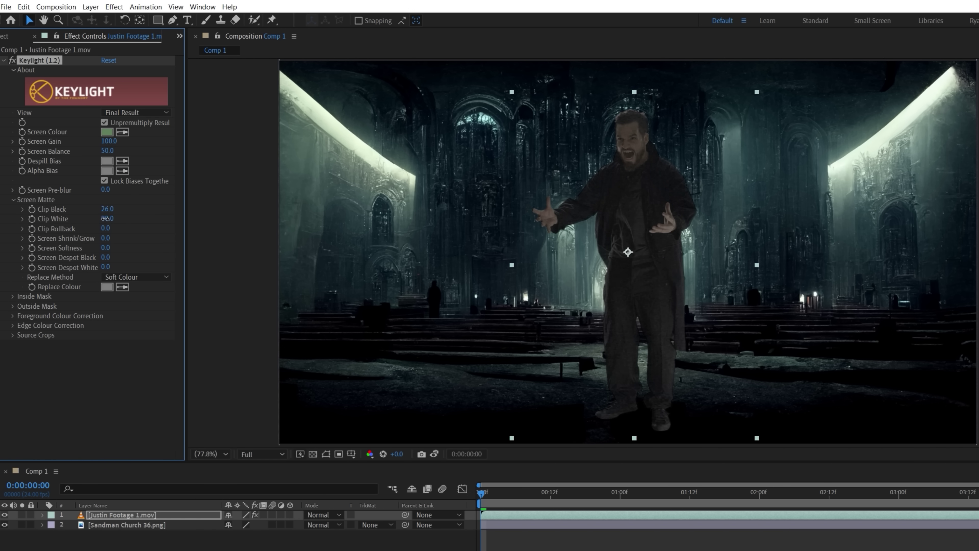
{"action": "left_click", "coordinate": [128, 299]}
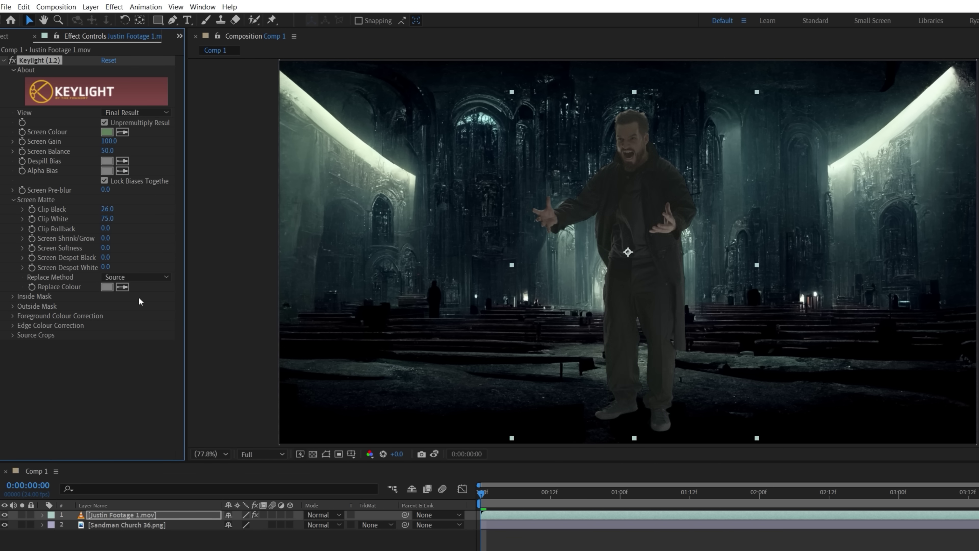
Add Advanced Spill Suppressor to the actor and shrink him to 20% scale
{"action": "left_click", "coordinate": [13, 200]}
{"action": "left_click", "coordinate": [4, 60]}
{"action": "left_click", "coordinate": [114, 6]}
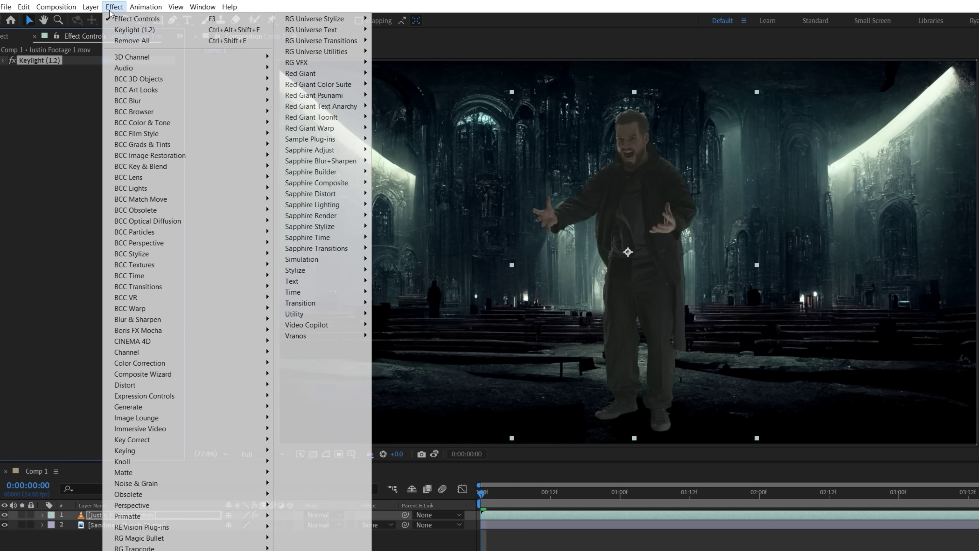
{"action": "mouse_move", "coordinate": [139, 451]}
{"action": "left_click", "coordinate": [302, 454]}
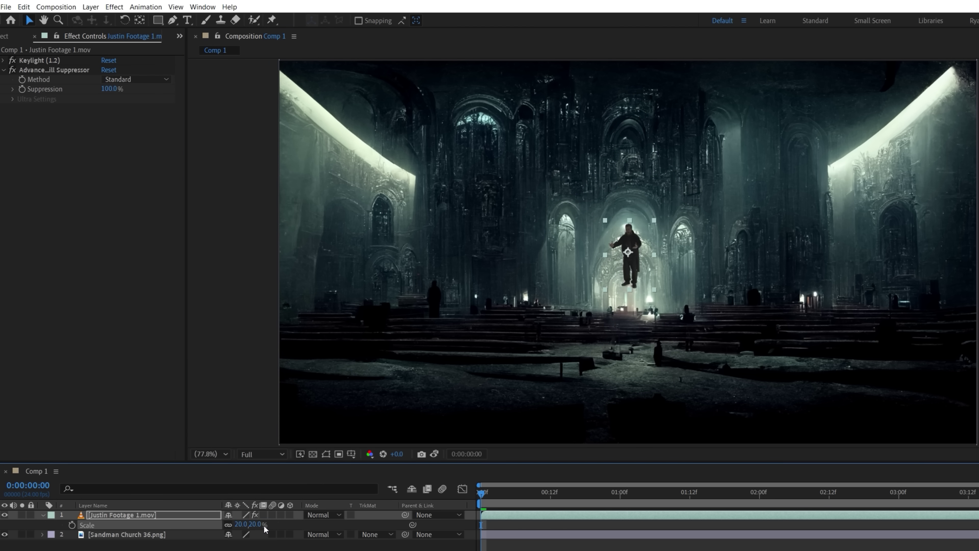
{"action": "left_click", "coordinate": [621, 304]}
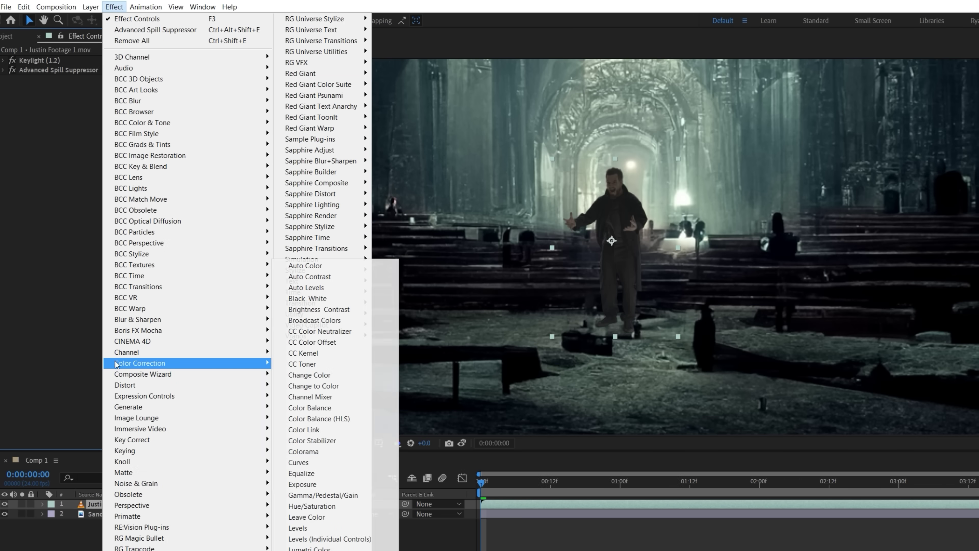
Apply Curves to darken the actor, then select his footage layer
{"action": "left_click", "coordinate": [328, 463]}
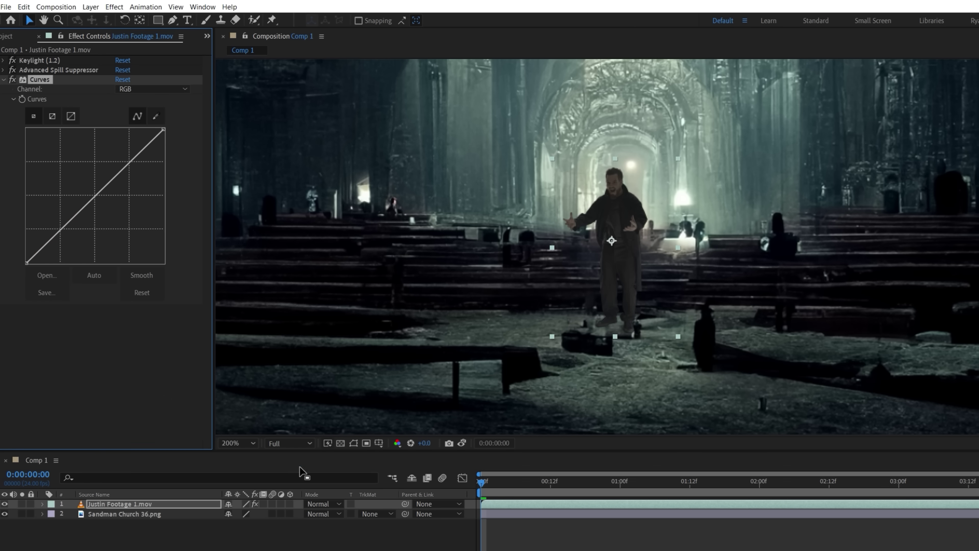
{"action": "left_click_drag", "start_coordinate": [26, 264], "coordinate": [61, 228]}
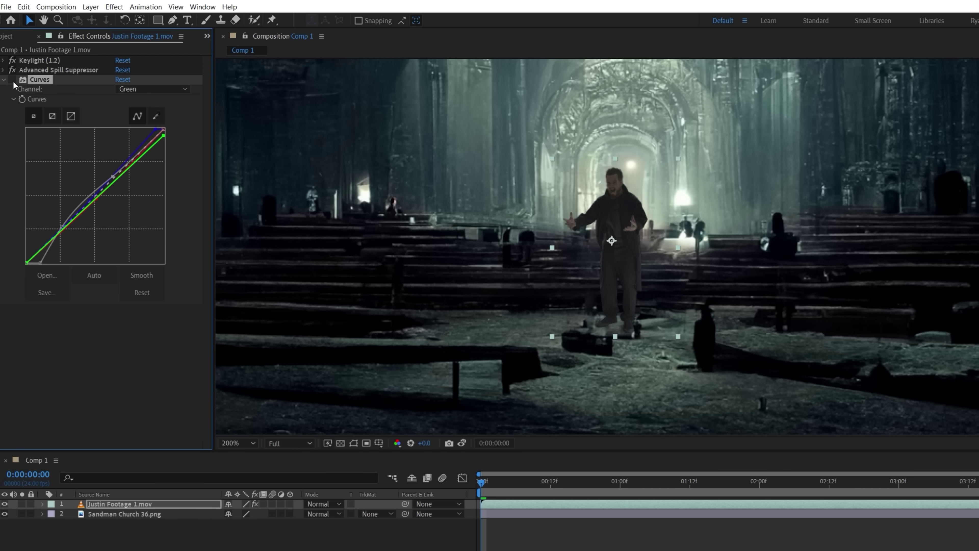
{"action": "left_click", "coordinate": [163, 506]}
Duplicate the actor footage layer and rename the copy Shadow
{"action": "key", "text": "ctrl+d"}
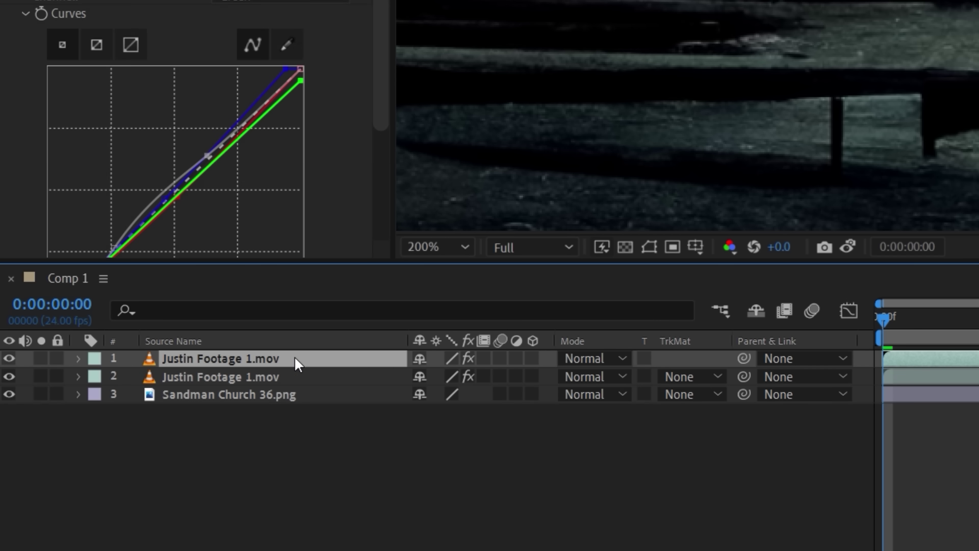
{"action": "left_click", "coordinate": [310, 376]}
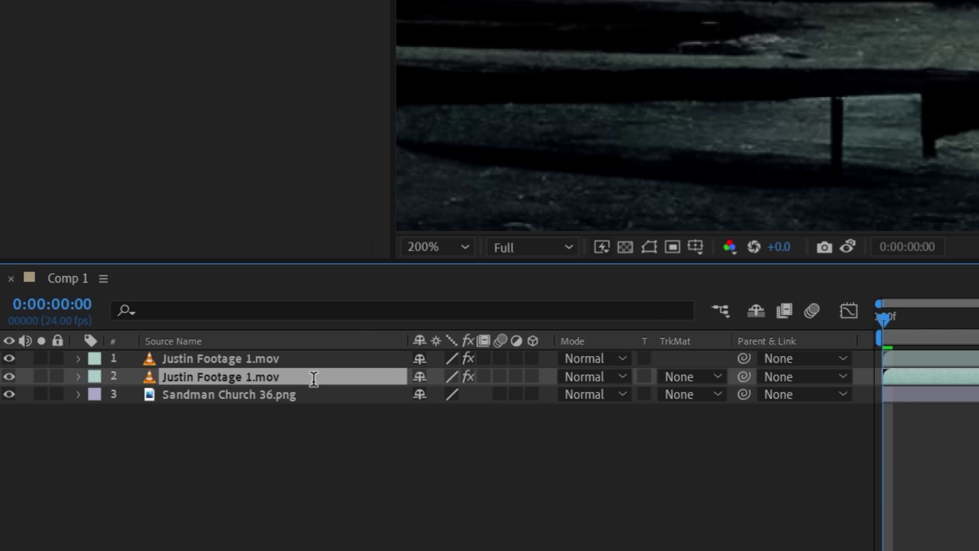
{"action": "key", "text": "Return"}
{"action": "type", "text": "Shad"}
{"action": "key", "text": "Return"}
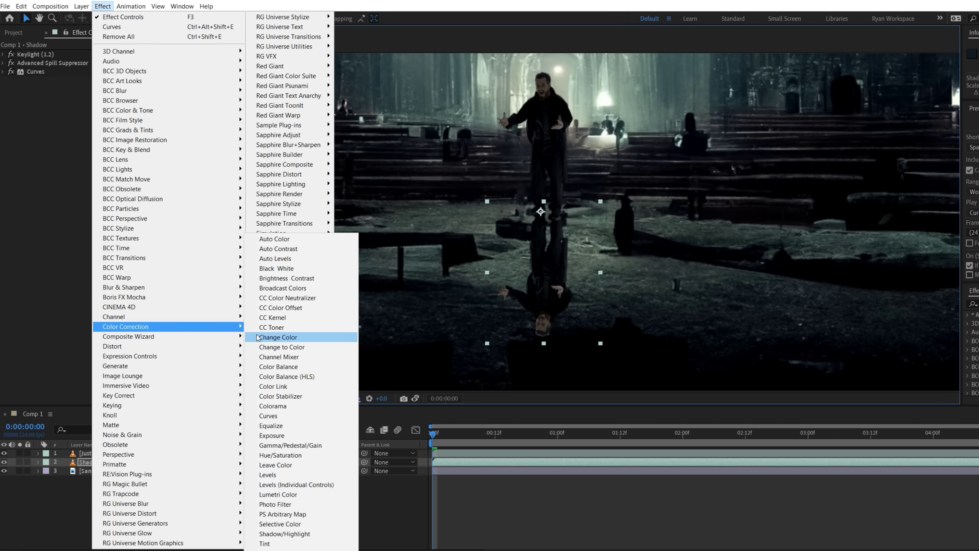
Tint the Shadow layer and blur it with Fast Box Blur at radius 20
{"action": "left_click", "coordinate": [284, 521]}
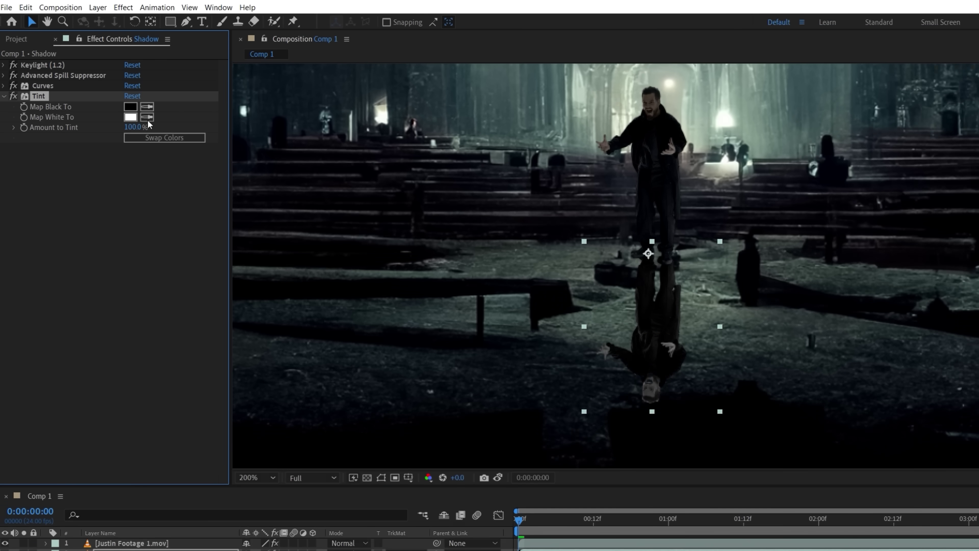
{"action": "left_click", "coordinate": [147, 117]}
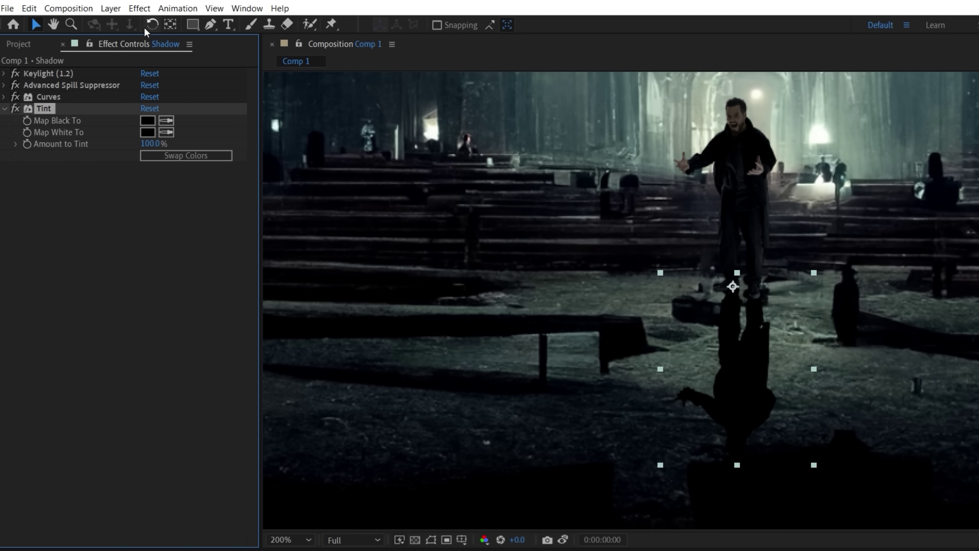
{"action": "left_click", "coordinate": [139, 8]}
{"action": "mouse_move", "coordinate": [231, 389]}
{"action": "left_click", "coordinate": [373, 523]}
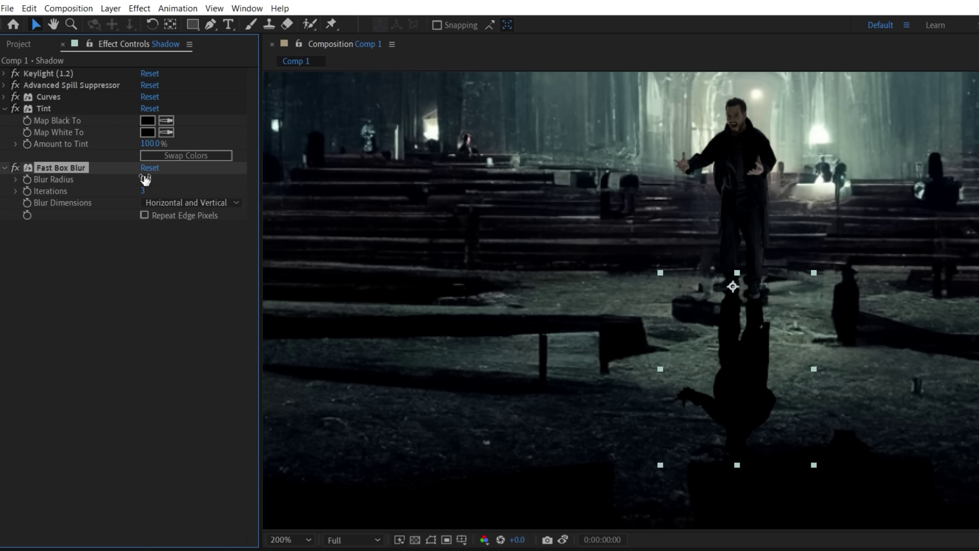
{"action": "key", "text": "Return"}
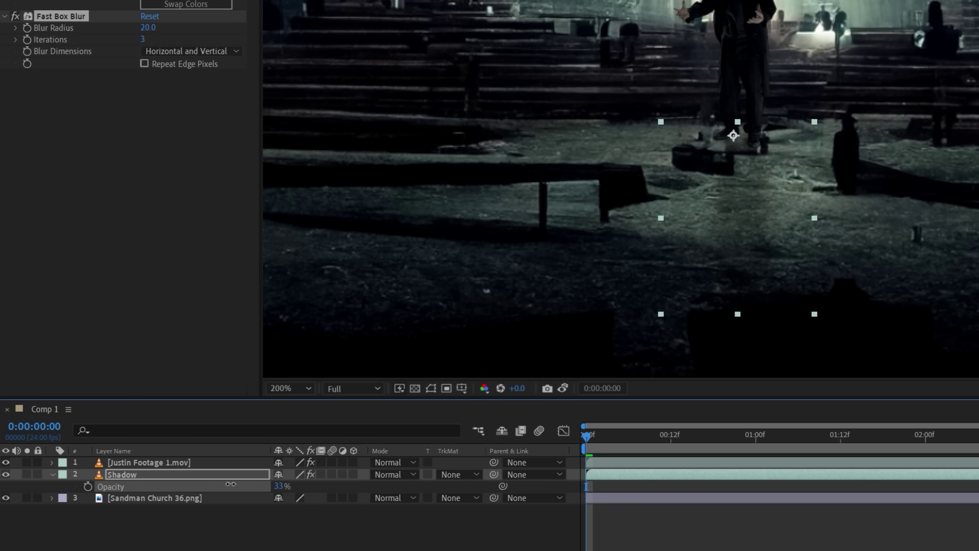
{"action": "key", "text": "t"}
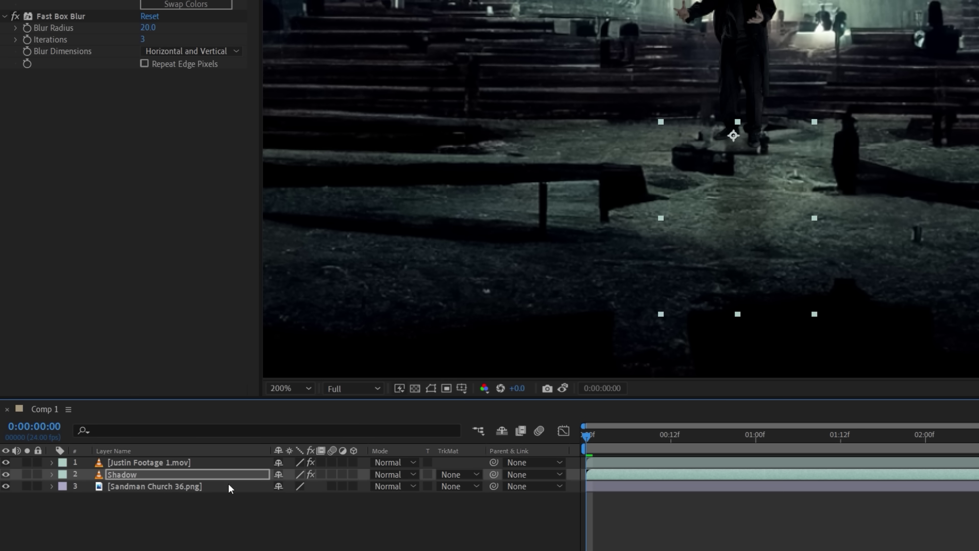
Duplicate Shadow as Shadow 2 and add an enlarged rectangle Mask 2 set to Intersect
{"action": "key", "text": "ctrl+d"}
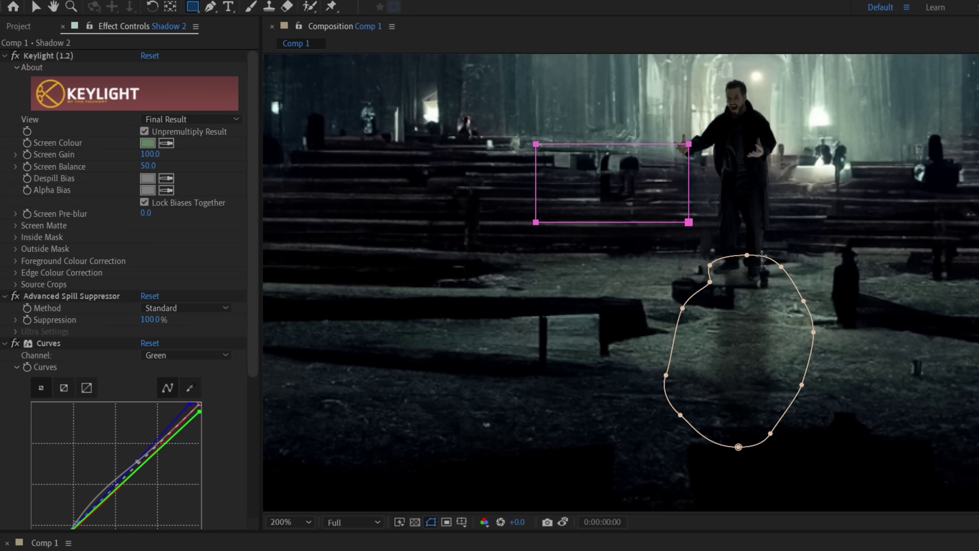
{"action": "left_click_drag", "start_coordinate": [688, 223], "coordinate": [908, 323]}
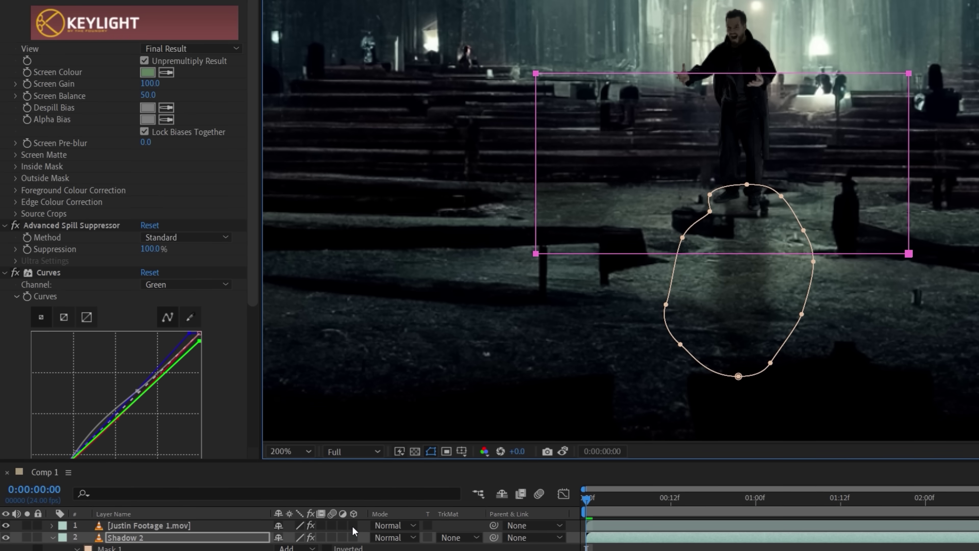
{"action": "left_click", "coordinate": [303, 509]}
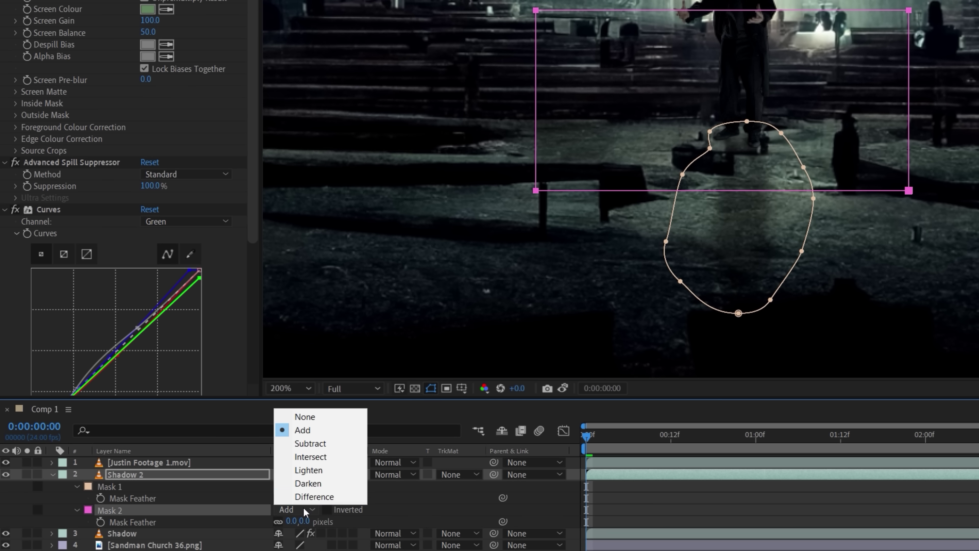
{"action": "left_click", "coordinate": [302, 457]}
{"action": "key", "text": "f"}
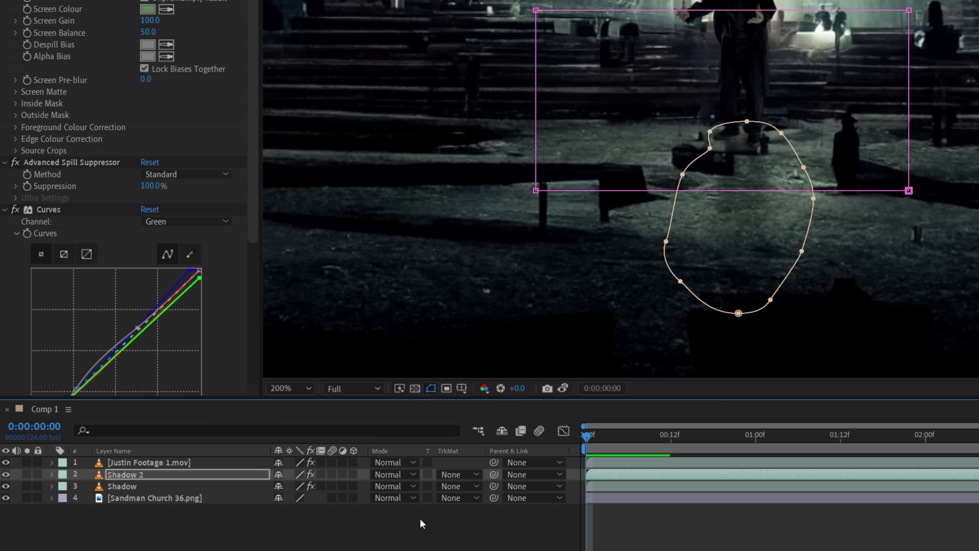
Duplicate Shadow 2 as Shadow 3, raise its mask's bottom edge, and show its opacity
{"action": "key", "text": "ctrl+d"}
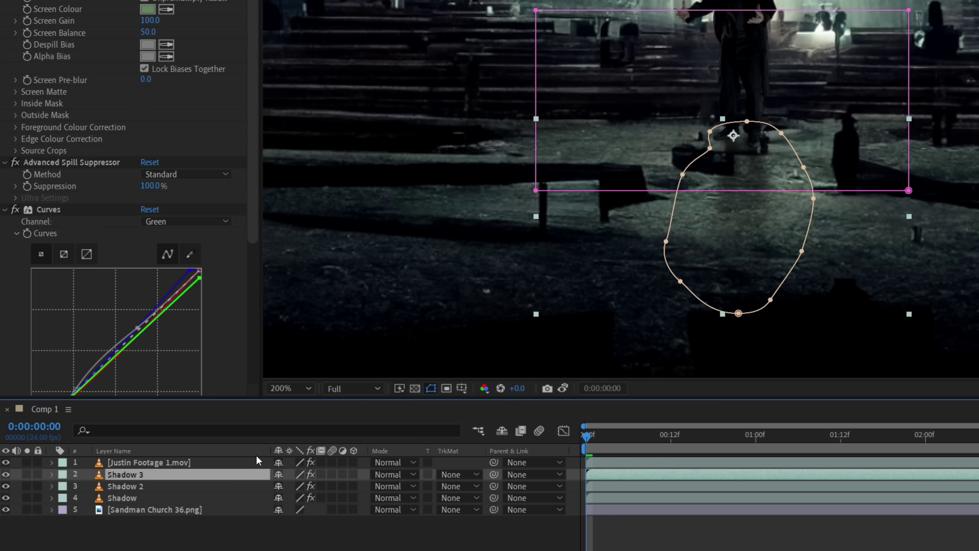
{"action": "left_click_drag", "start_coordinate": [561, 191], "coordinate": [567, 170]}
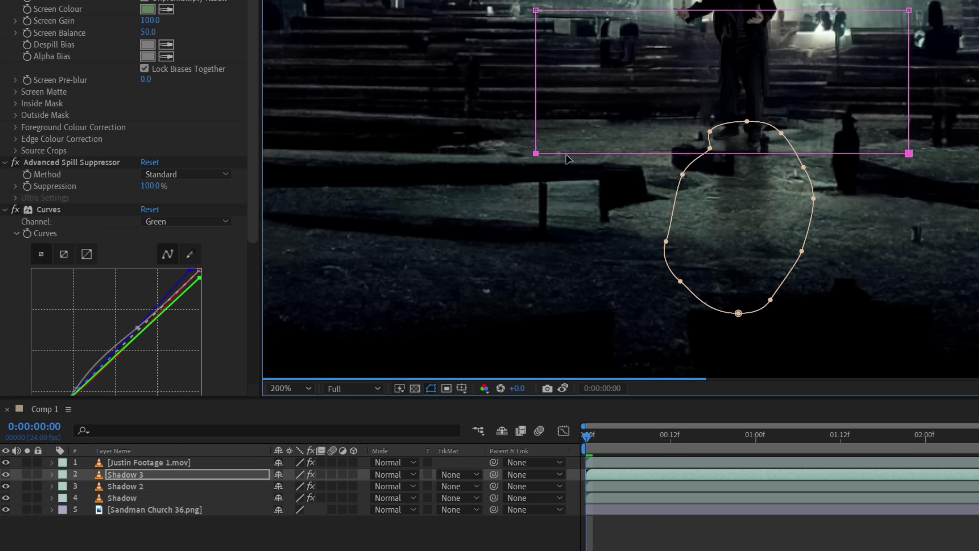
{"action": "left_click", "coordinate": [231, 474]}
{"action": "key", "text": "t"}
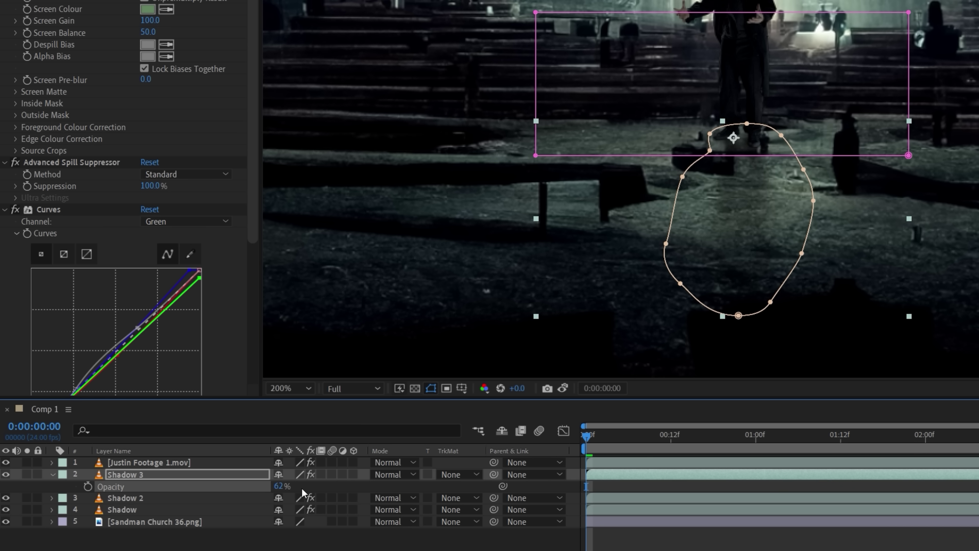
Create a new adjustment layer at the top of the composition
{"action": "left_click", "coordinate": [336, 533]}
{"action": "right_click", "coordinate": [449, 532]}
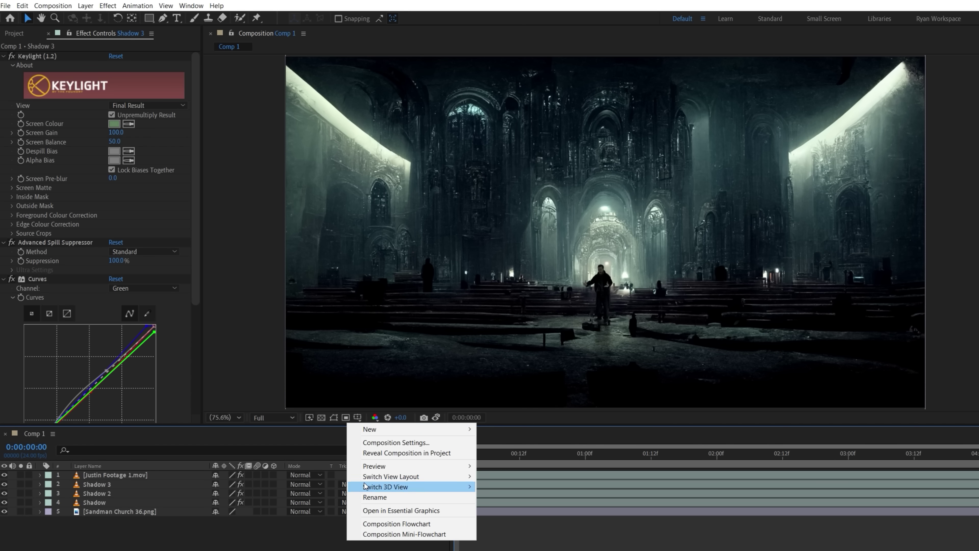
{"action": "mouse_move", "coordinate": [414, 432]}
{"action": "left_click", "coordinate": [510, 503]}
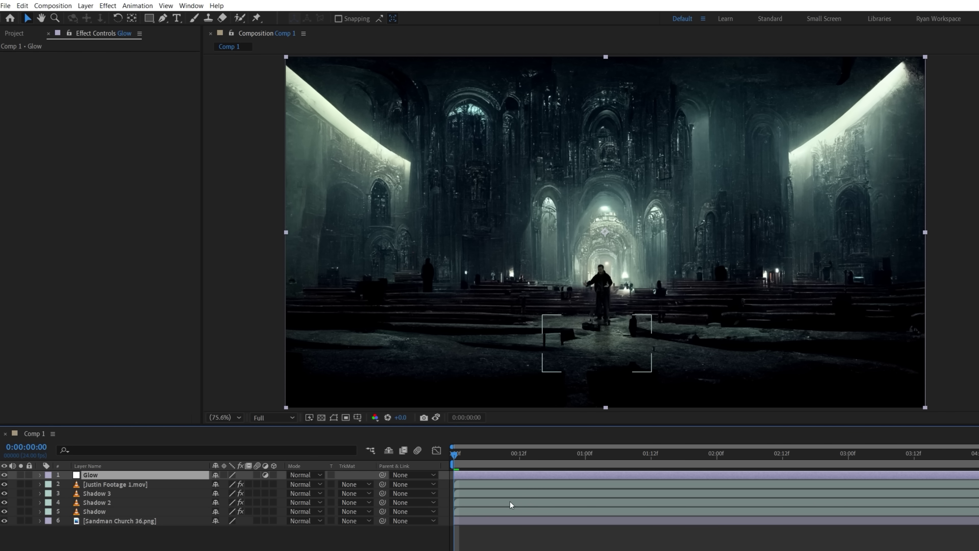
Apply Optical Glow with Size 407, Falloff 60, Highlight Rolloff 31% and Amount 2
{"action": "left_click", "coordinate": [108, 5]}
{"action": "left_click", "coordinate": [380, 101]}
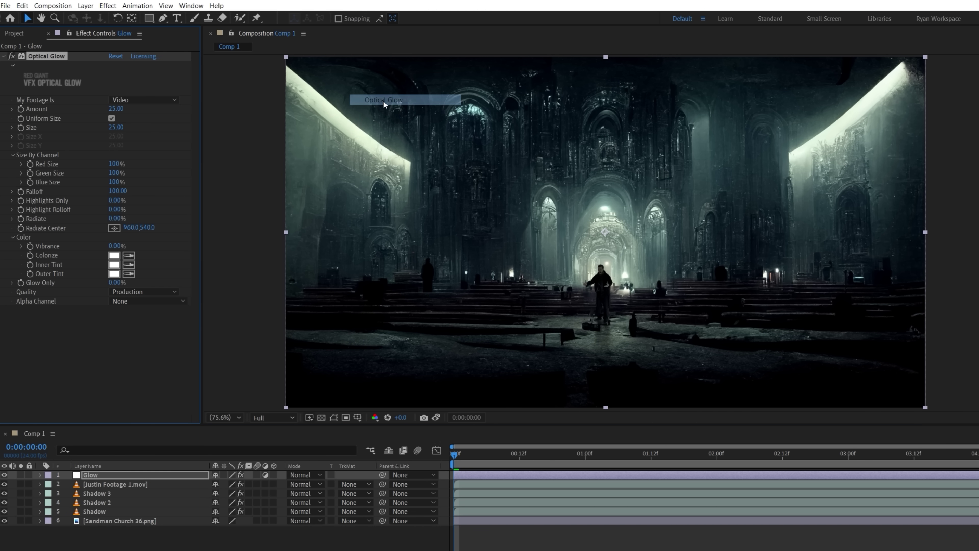
{"action": "left_click_drag", "start_coordinate": [122, 129], "coordinate": [150, 131]}
{"action": "left_click_drag", "start_coordinate": [119, 194], "coordinate": [134, 215]}
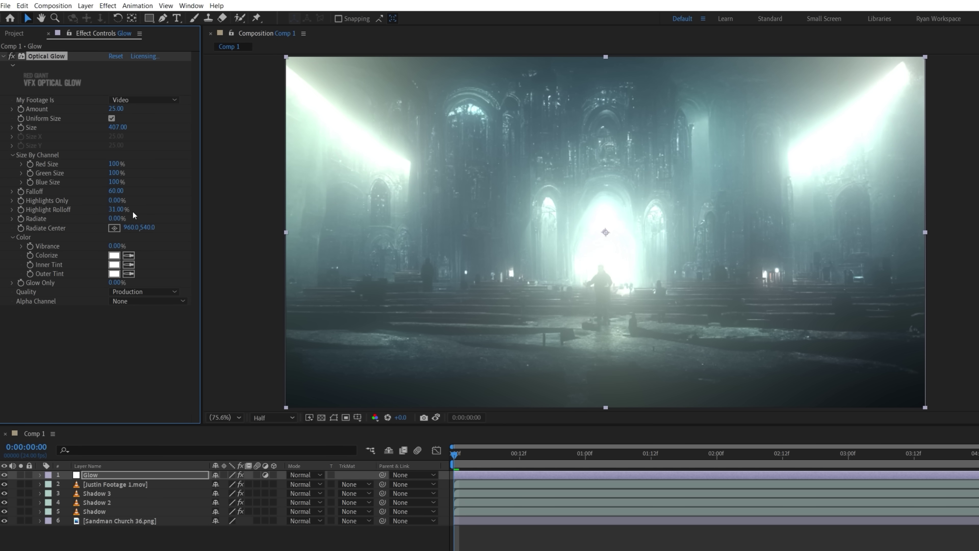
{"action": "left_click", "coordinate": [116, 109]}
{"action": "type", "text": "2"}
{"action": "key", "text": "Return"}
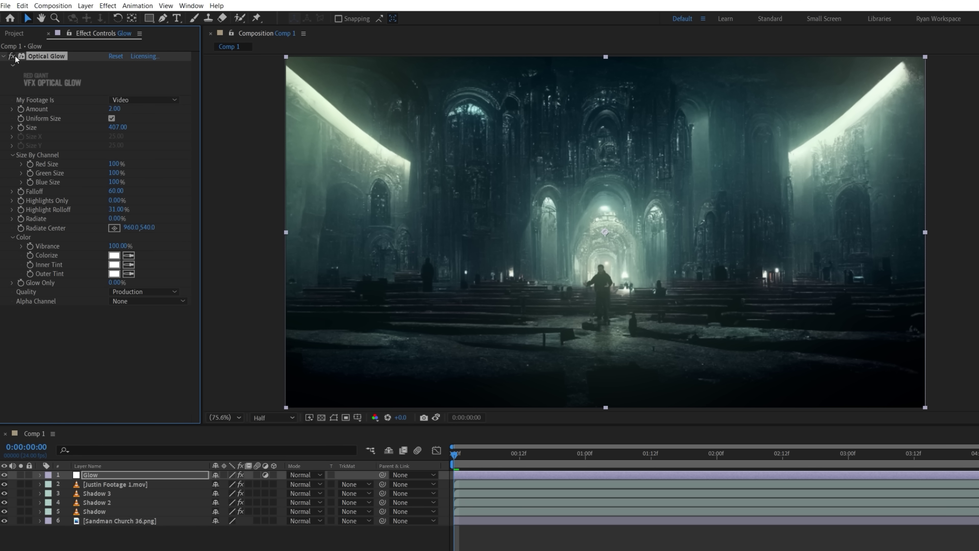
Rename the glow layer Glow 1 and place a duplicate, Glow 2, as layer 3 below the actor
{"action": "type", "text": "1"}
{"action": "key", "text": "Return"}
{"action": "key", "text": "ctrl+d"}
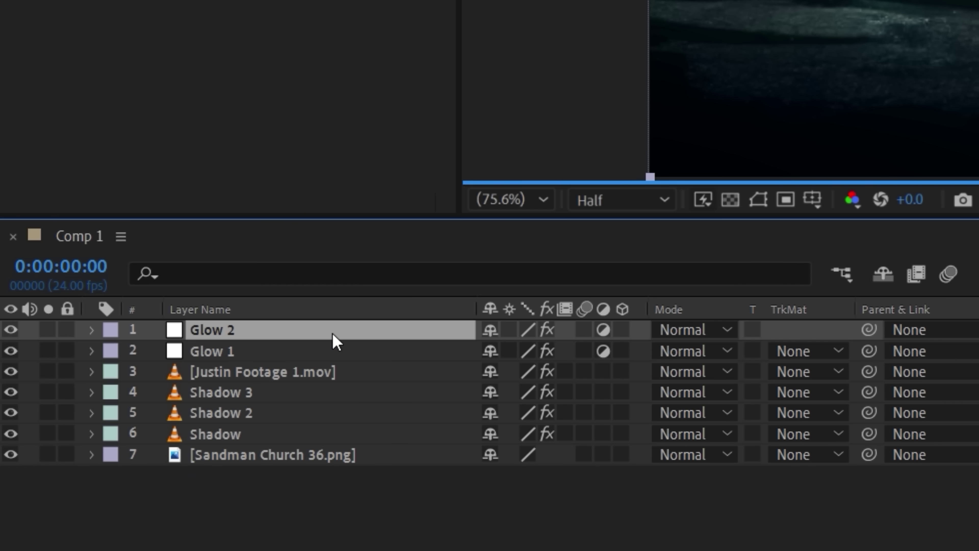
{"action": "left_click_drag", "start_coordinate": [148, 479], "coordinate": [148, 484]}
{"action": "left_click_drag", "start_coordinate": [334, 346], "coordinate": [332, 383]}
Confine Glow 2 to an elliptical mask around the figure with heavy feathering
{"action": "left_click_drag", "start_coordinate": [608, 212], "coordinate": [801, 248]}
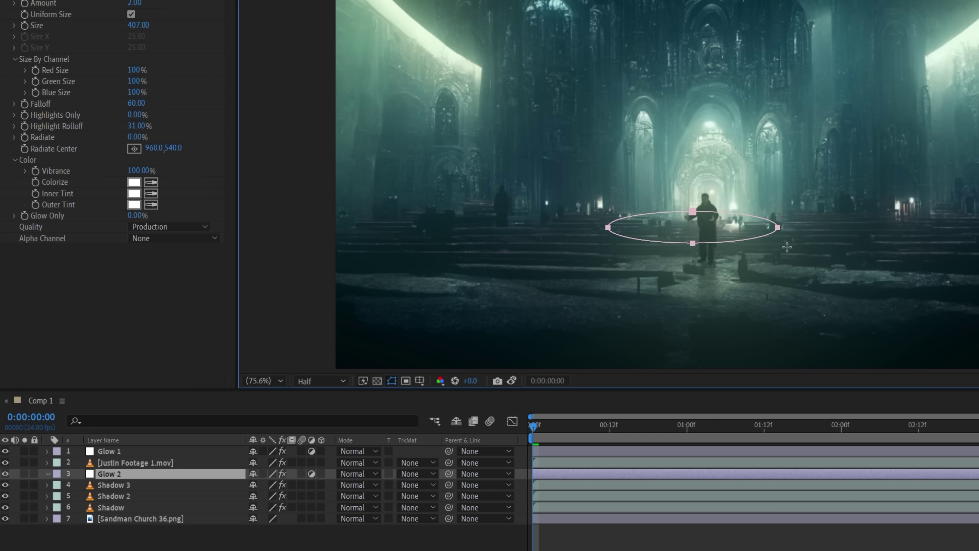
{"action": "left_click", "coordinate": [392, 380]}
{"action": "key", "text": "f"}
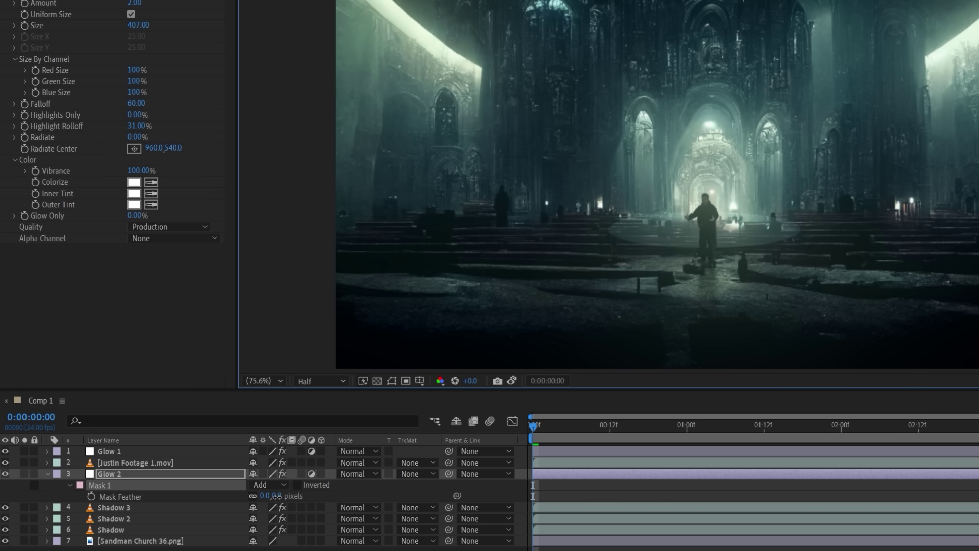
{"action": "left_click_drag", "start_coordinate": [269, 496], "coordinate": [328, 497]}
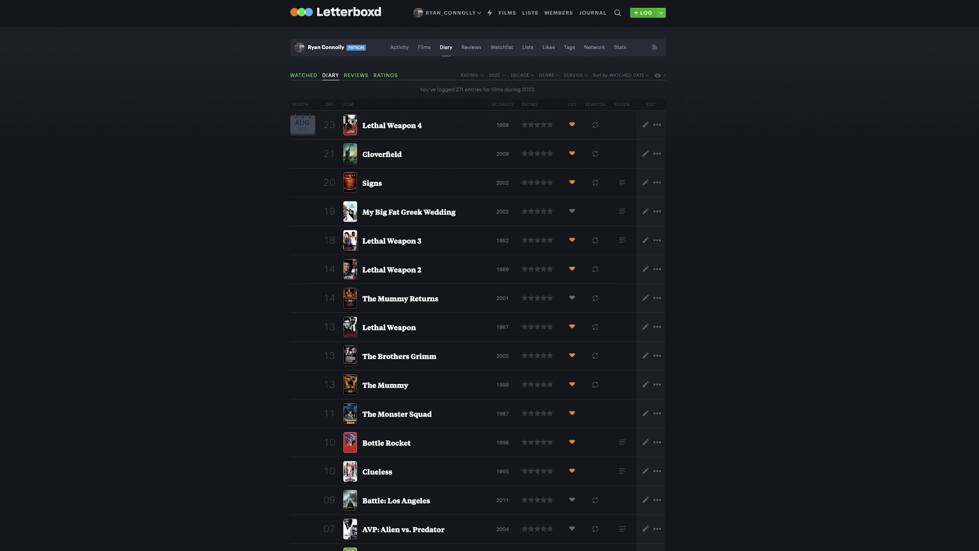
Scroll the Letterboxd diary down to the late-July entries
{"action": "scroll", "coordinate": [478, 275], "scroll_direction": "down", "scroll_amount": 15}
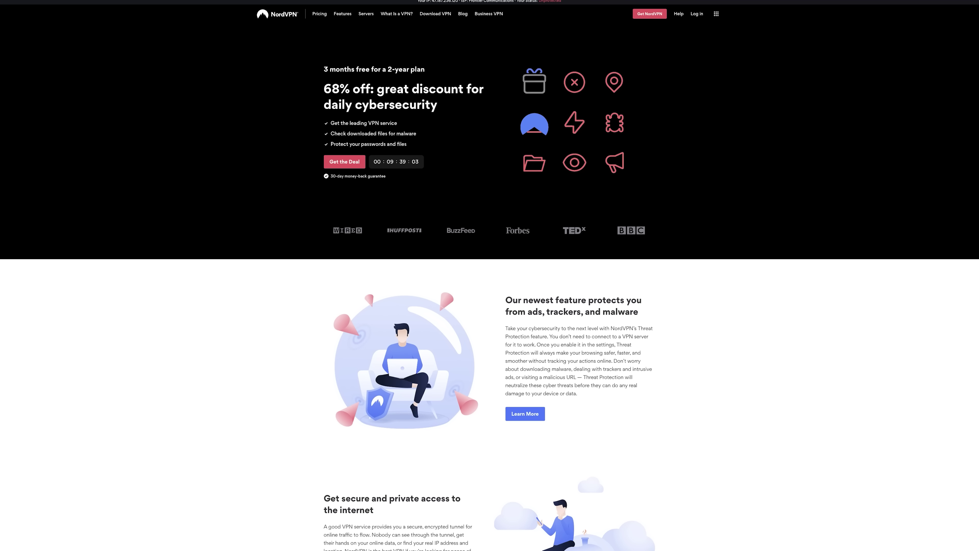
Scroll the NordVPN page down past the 68% off offer to the feature sections
{"action": "scroll", "coordinate": [489, 276], "scroll_direction": "down", "scroll_amount": 2}
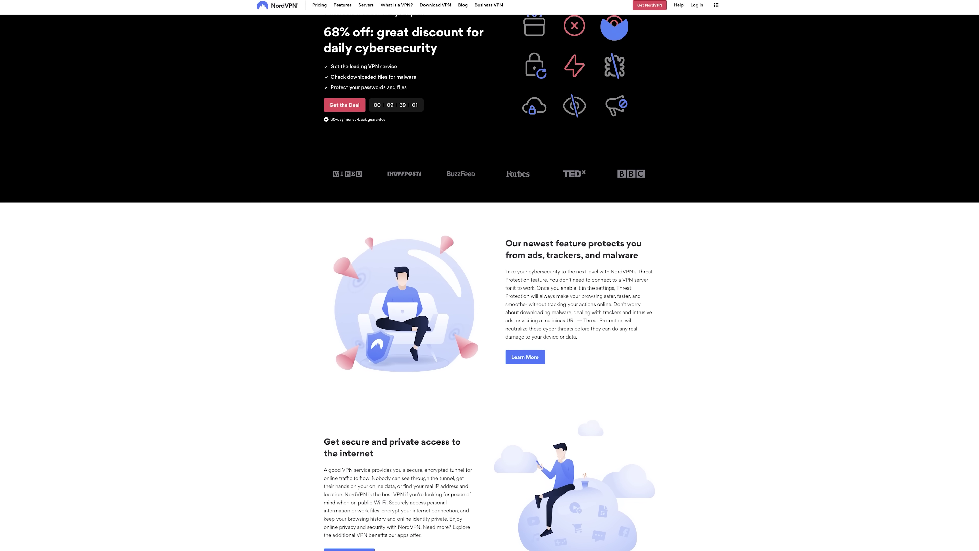
{"action": "scroll", "coordinate": [489, 275], "scroll_direction": "down", "scroll_amount": 2}
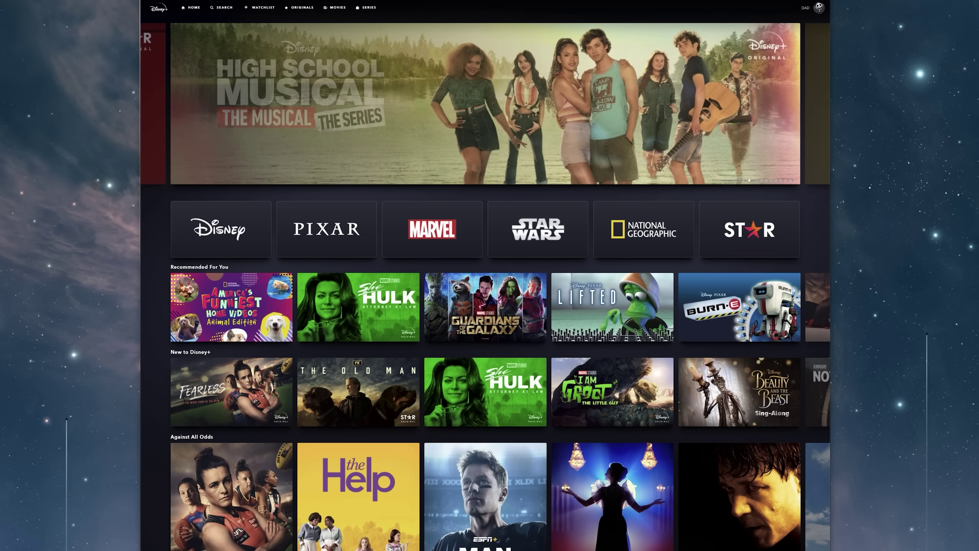
Open the STAR collection on the Disney+ home page and scroll down through its rows
{"action": "left_click", "coordinate": [749, 229]}
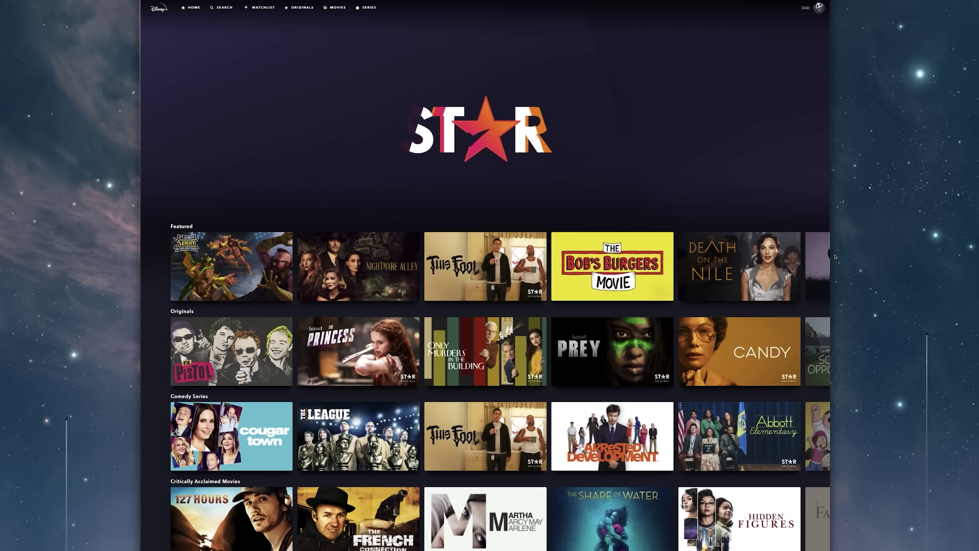
{"action": "scroll", "coordinate": [485, 347], "scroll_direction": "down", "scroll_amount": 3}
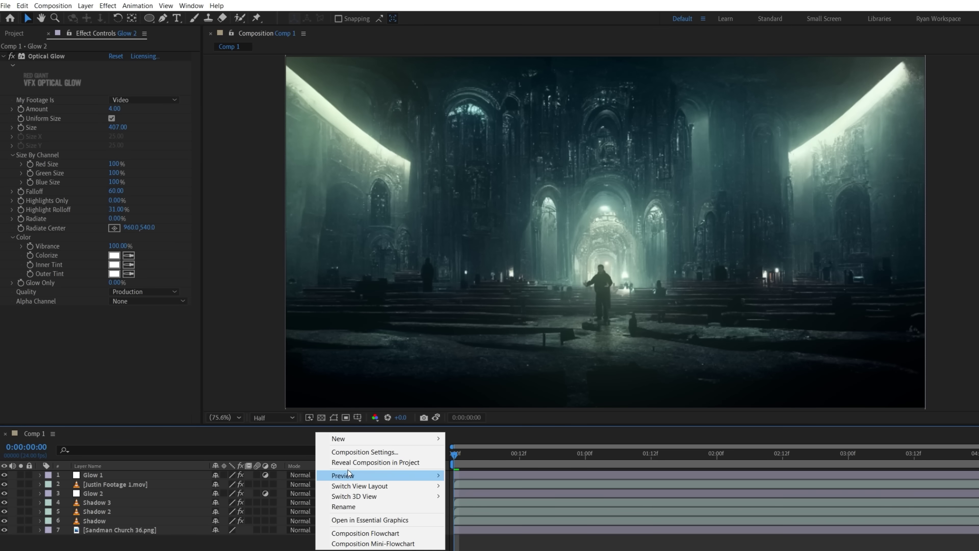
Create a new black solid layer named Rocks at the top of Comp 1
{"action": "left_click", "coordinate": [481, 457]}
{"action": "type", "text": "Rocks"}
{"action": "key", "text": "Return"}
{"action": "left_click", "coordinate": [107, 5]}
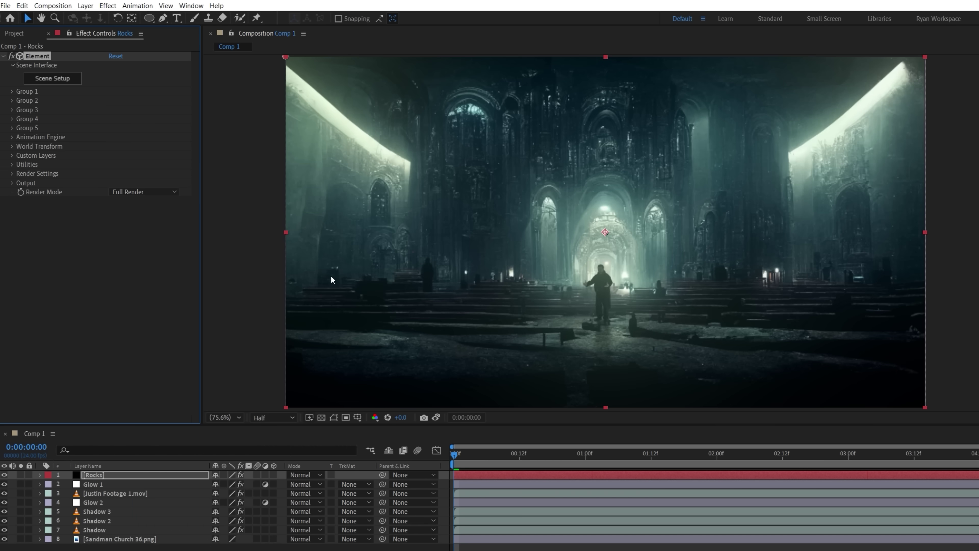
Apply Element, add ball_fracture and floor_fracture, hide the floor, and preview the sphere shaded
{"action": "left_click", "coordinate": [63, 78]}
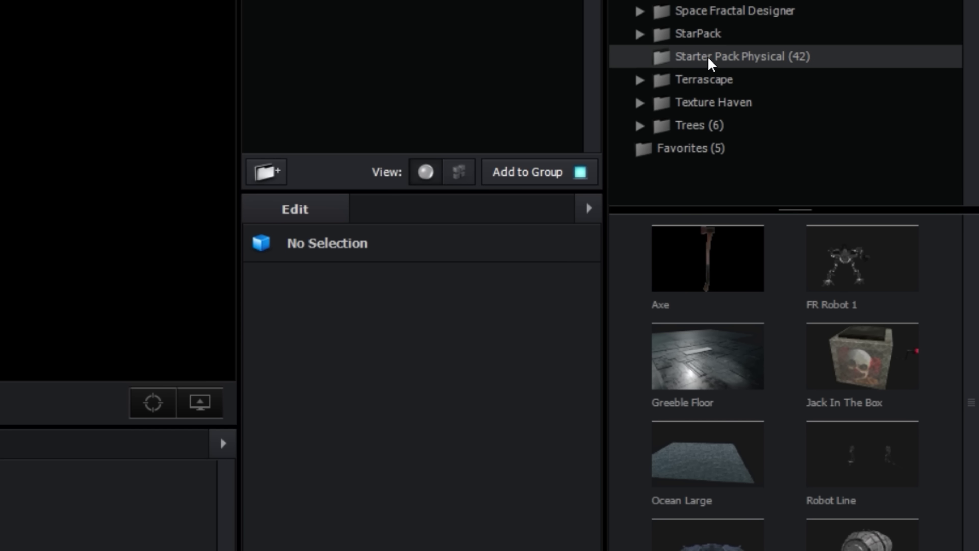
{"action": "left_click", "coordinate": [977, 260]}
{"action": "left_click", "coordinate": [977, 366]}
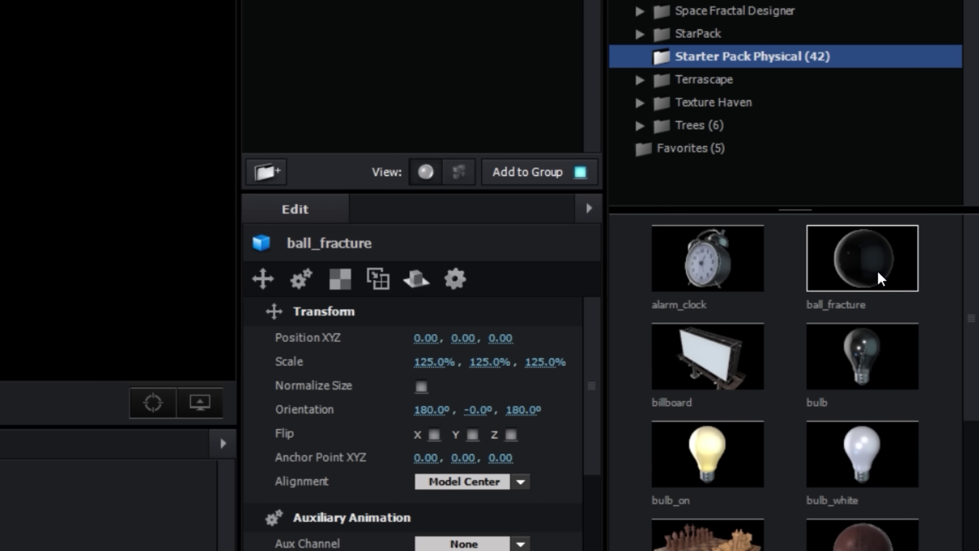
{"action": "scroll", "coordinate": [929, 279], "scroll_direction": "down", "scroll_amount": 5}
{"action": "left_click", "coordinate": [874, 349]}
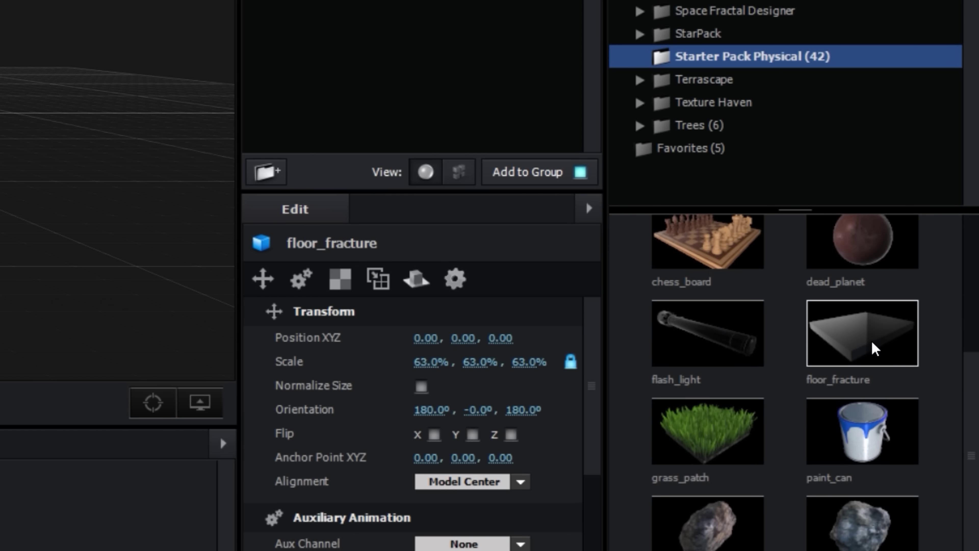
{"action": "left_click", "coordinate": [891, 94]}
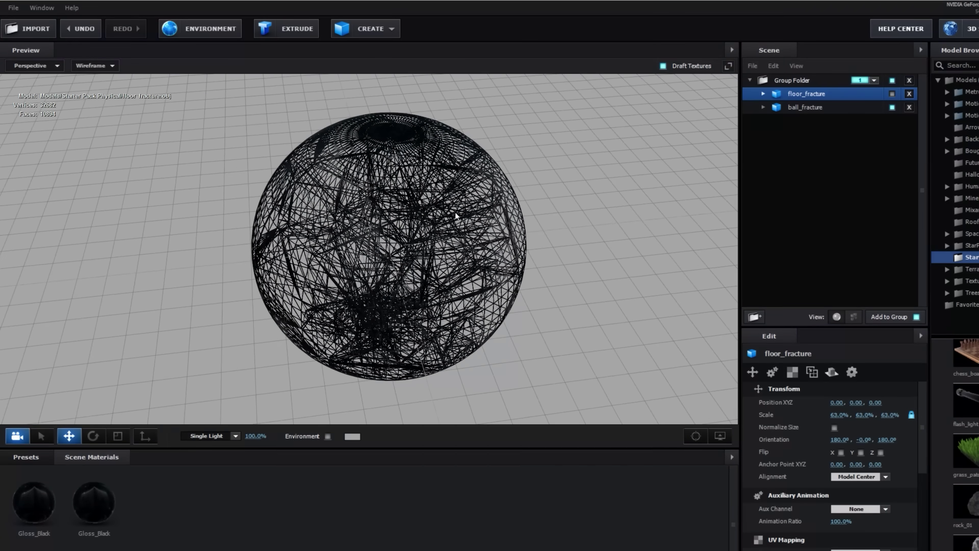
{"action": "left_click", "coordinate": [94, 65]}
{"action": "left_click", "coordinate": [99, 76]}
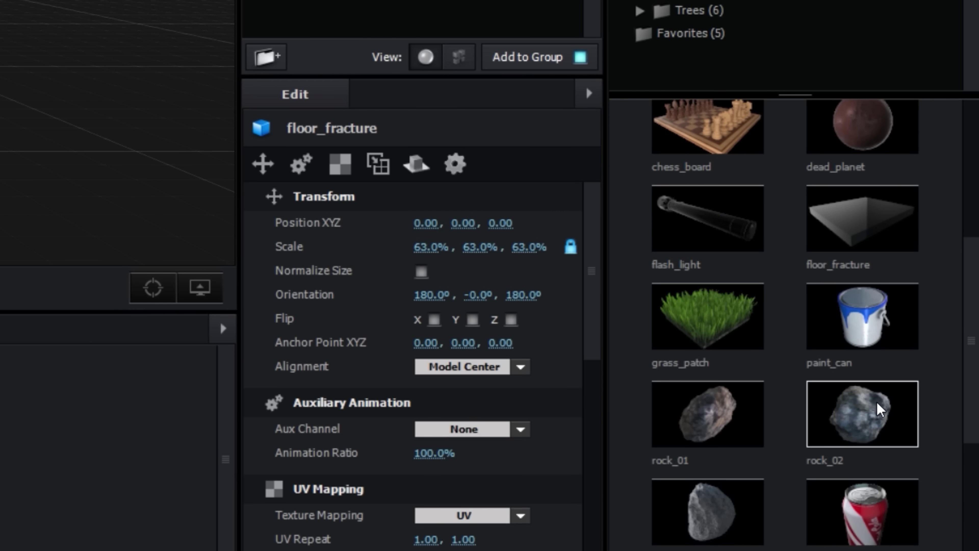
Add rock_02, apply its rock2 material to the group, and darken its diffuse texture
{"action": "double_click", "coordinate": [880, 408]}
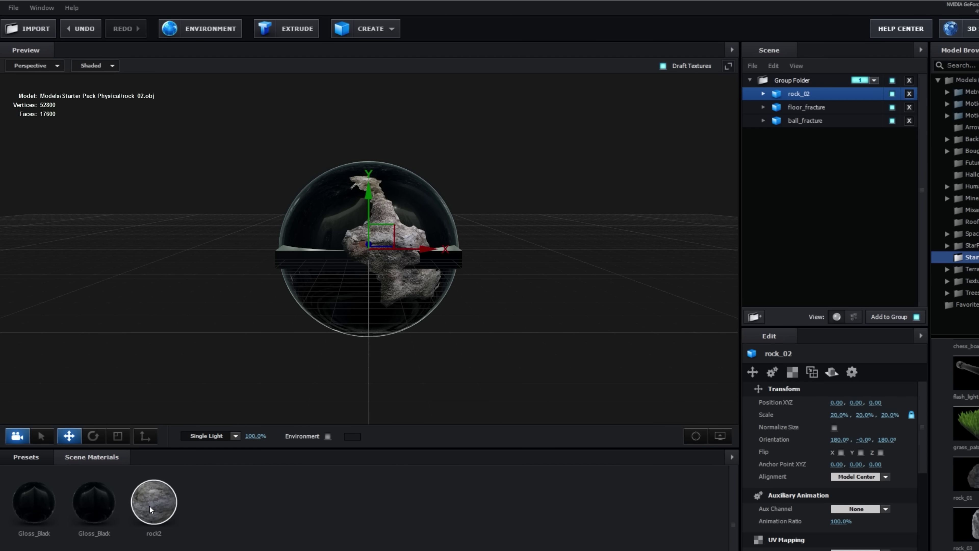
{"action": "left_click_drag", "start_coordinate": [150, 505], "coordinate": [453, 381]}
{"action": "left_click_drag", "start_coordinate": [690, 183], "coordinate": [791, 82]}
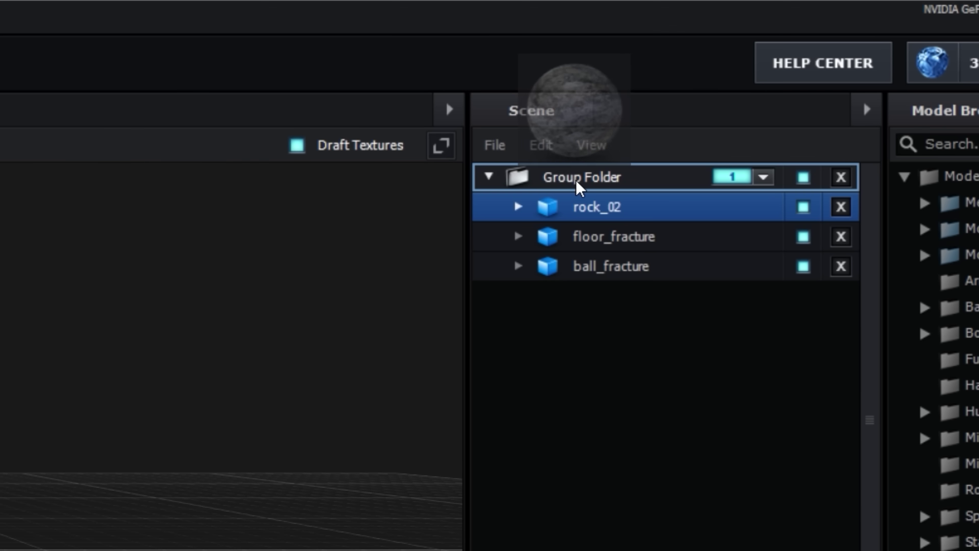
{"action": "left_click_drag", "start_coordinate": [580, 188], "coordinate": [580, 188]}
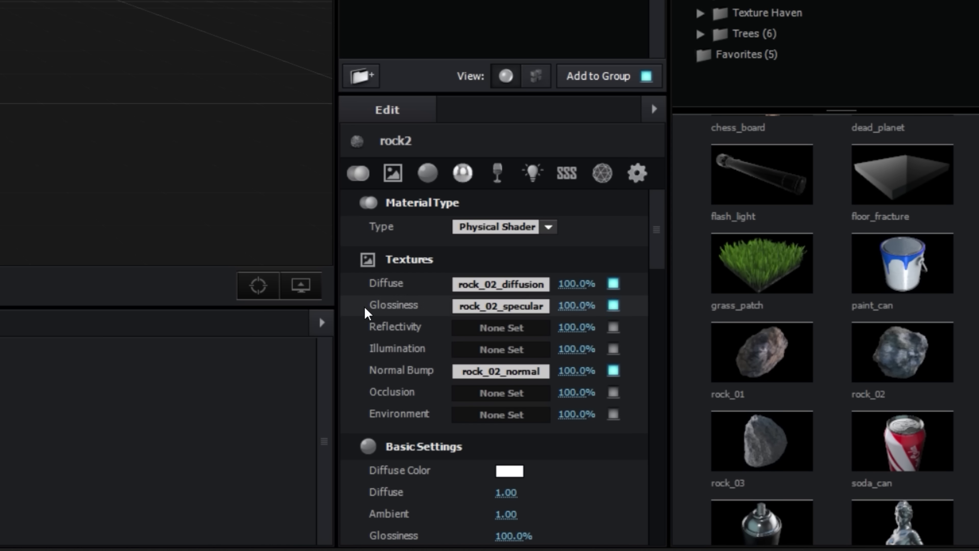
{"action": "left_click", "coordinate": [493, 289]}
{"action": "left_click_drag", "start_coordinate": [384, 227], "coordinate": [326, 250]}
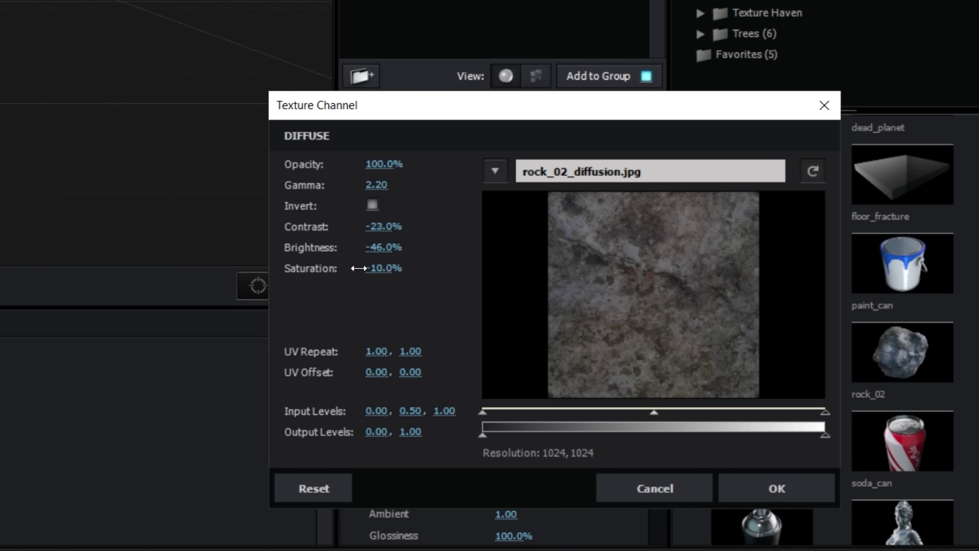
{"action": "left_click", "coordinate": [772, 486]}
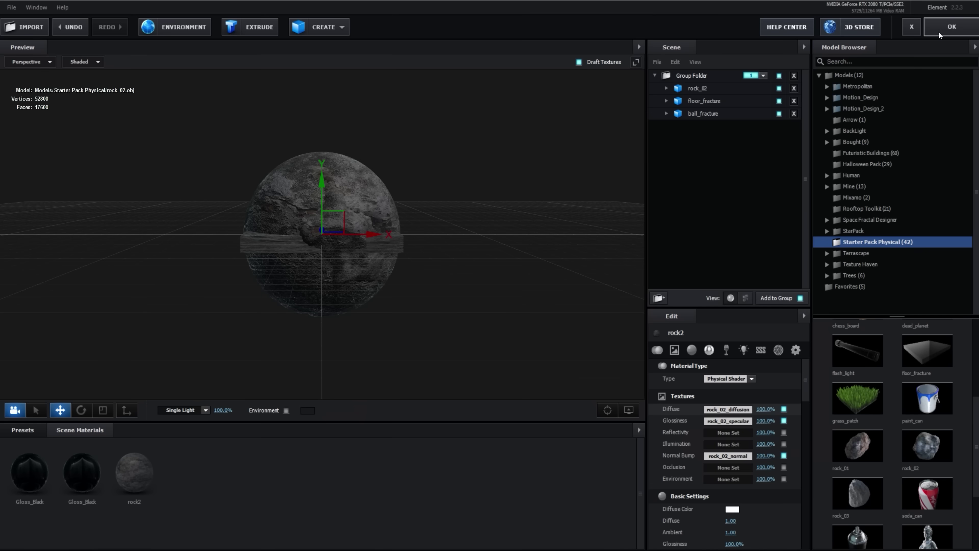
Set Group 1's Particle Replicator to a Plane of 44 rocks, Shape Scale 53.60, X Scale 2.90
{"action": "left_click", "coordinate": [938, 30]}
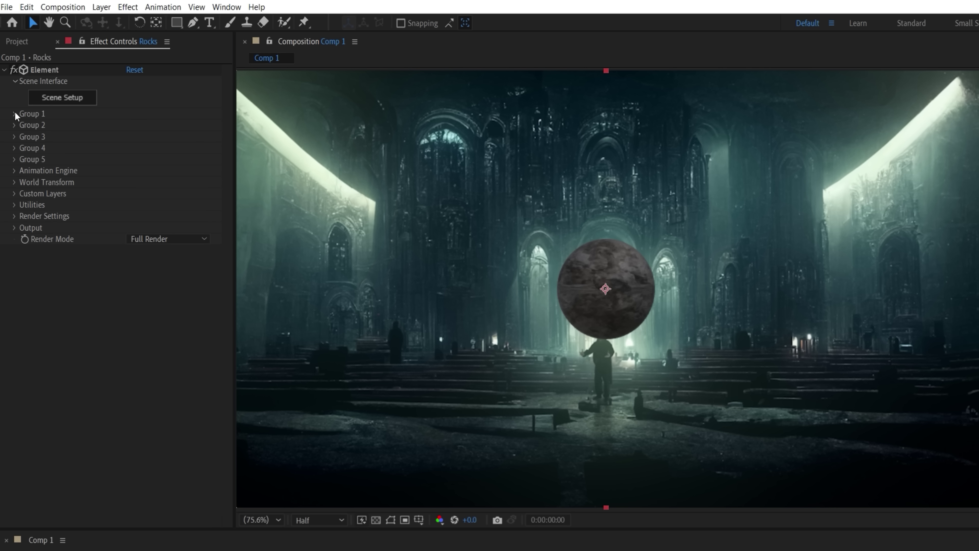
{"action": "left_click", "coordinate": [11, 86]}
{"action": "left_click", "coordinate": [26, 136]}
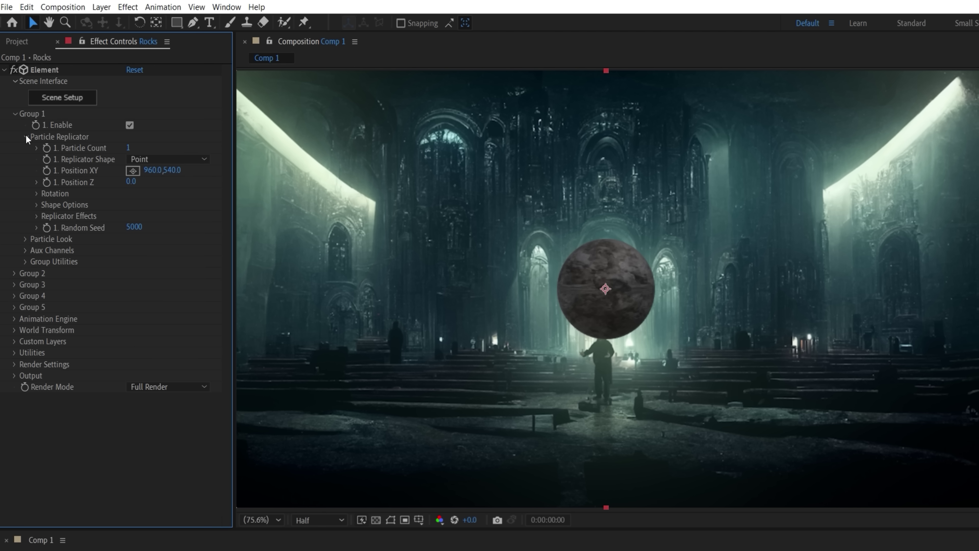
{"action": "left_click", "coordinate": [192, 158]}
{"action": "left_click", "coordinate": [177, 195]}
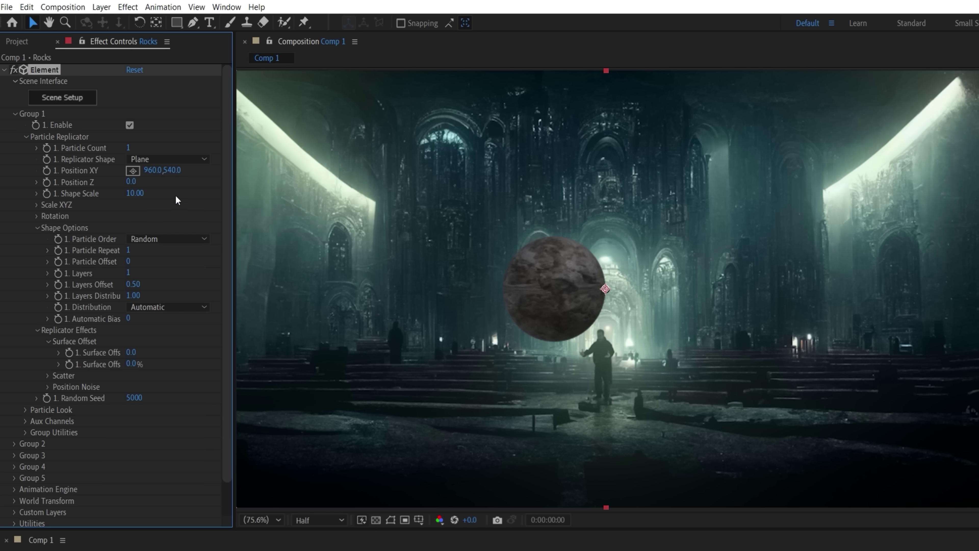
{"action": "left_click_drag", "start_coordinate": [130, 151], "coordinate": [157, 148]}
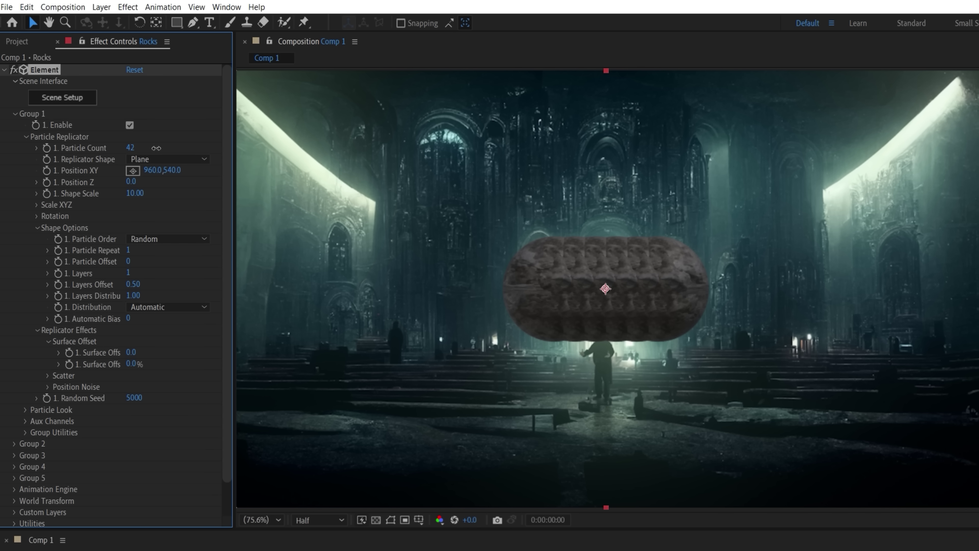
{"action": "left_click_drag", "start_coordinate": [143, 192], "coordinate": [418, 185]}
{"action": "left_click", "coordinate": [37, 205]}
{"action": "left_click_drag", "start_coordinate": [138, 215], "coordinate": [143, 238]}
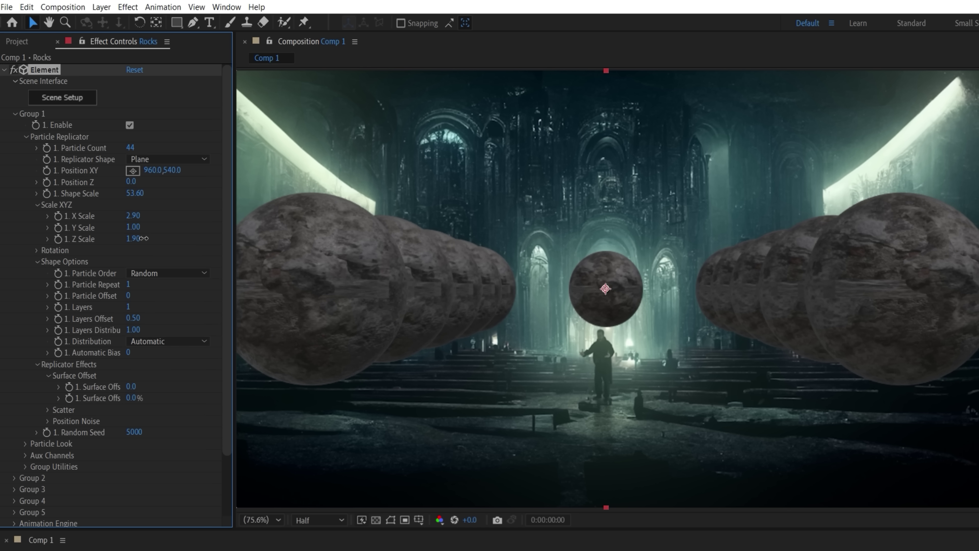
Enable Multi-Object under Particle Look and set its Size to 0.68
{"action": "left_click", "coordinate": [37, 205]}
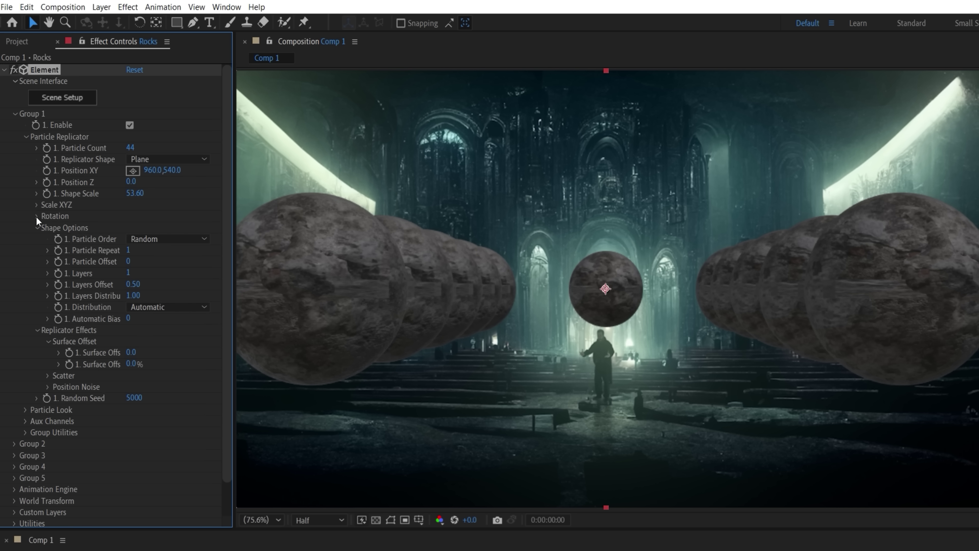
{"action": "left_click", "coordinate": [37, 228]}
{"action": "left_click", "coordinate": [37, 238]}
{"action": "left_click", "coordinate": [25, 262]}
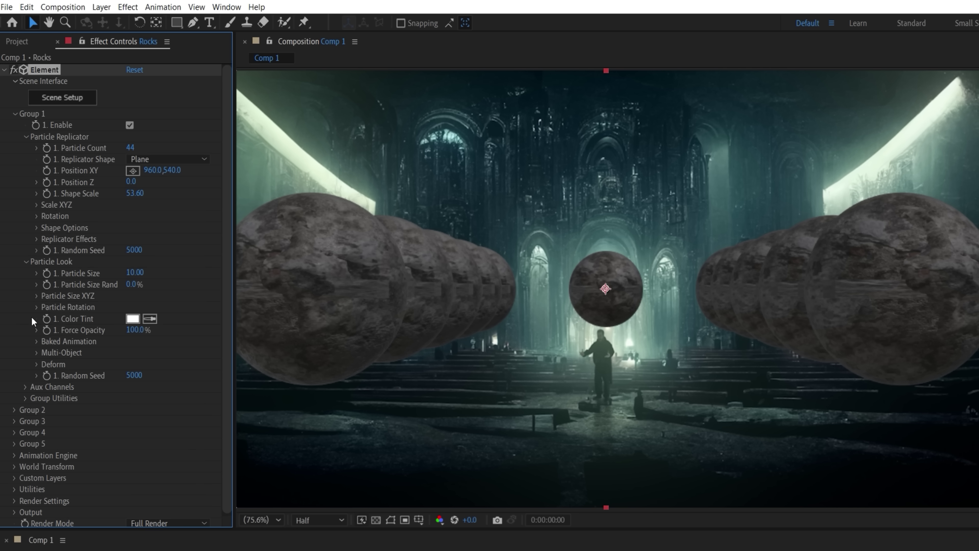
{"action": "left_click", "coordinate": [36, 352]}
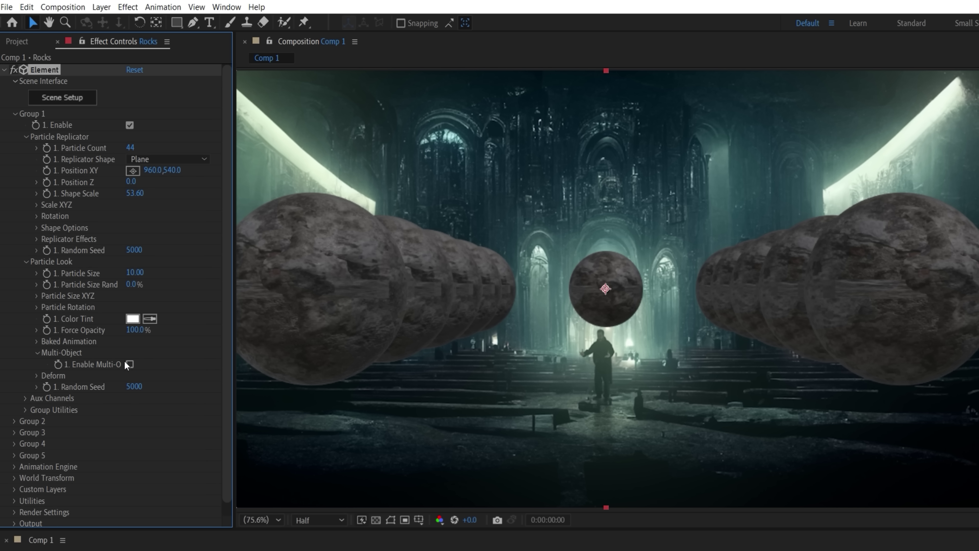
{"action": "scroll", "coordinate": [131, 362], "scroll_direction": "down", "scroll_amount": 3}
{"action": "left_click_drag", "start_coordinate": [228, 368], "coordinate": [230, 442]}
{"action": "left_click", "coordinate": [135, 213]}
{"action": "type", "text": "0.68"}
{"action": "key", "text": "Return"}
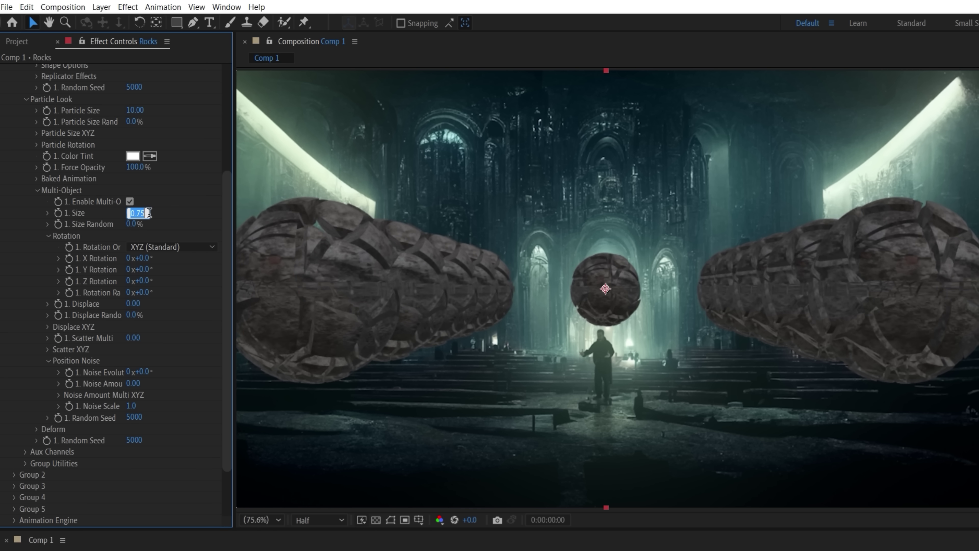
Set the Multi-Object Size Random to 100% and Particle Size to 6.20
{"action": "left_click_drag", "start_coordinate": [135, 224], "coordinate": [204, 230]}
{"action": "left_click_drag", "start_coordinate": [135, 110], "coordinate": [128, 111]}
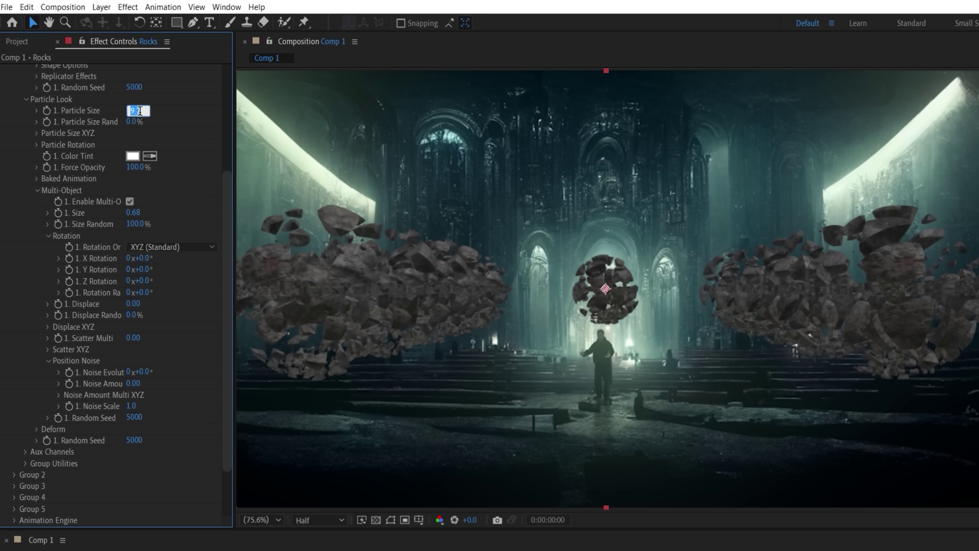
{"action": "left_click", "coordinate": [139, 111]}
{"action": "type", "text": "6.2"}
{"action": "key", "text": "Return"}
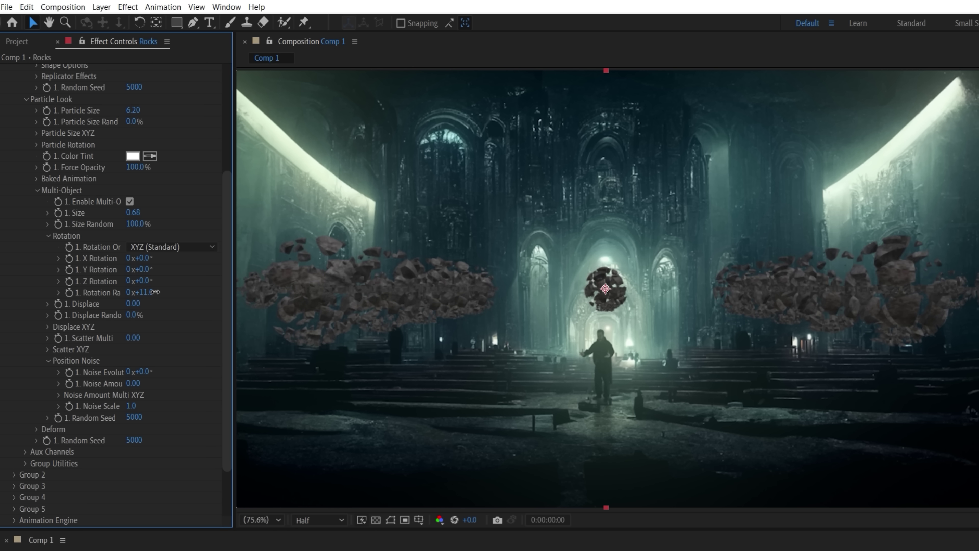
Set Rotation Random 250°, Displace 2.53 at 100% random, Scatter Multiplier 13.90, Noise Amount 0.12
{"action": "left_click_drag", "start_coordinate": [154, 292], "coordinate": [193, 294]}
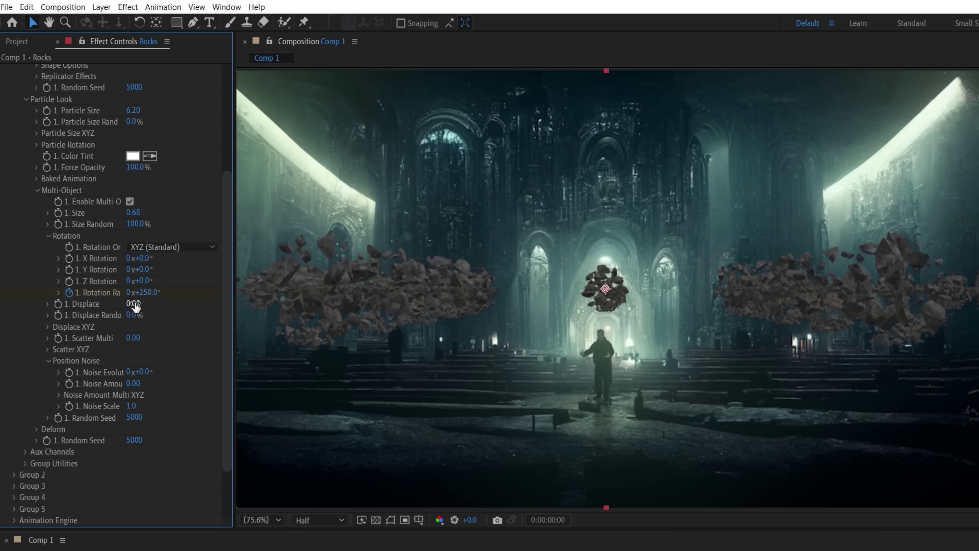
{"action": "left_click_drag", "start_coordinate": [135, 305], "coordinate": [301, 303]}
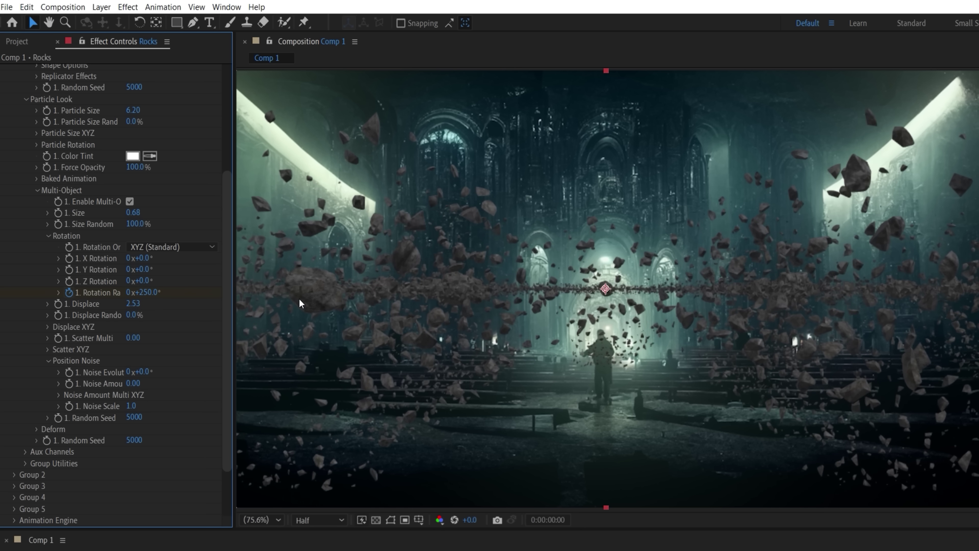
{"action": "left_click_drag", "start_coordinate": [144, 318], "coordinate": [184, 316]}
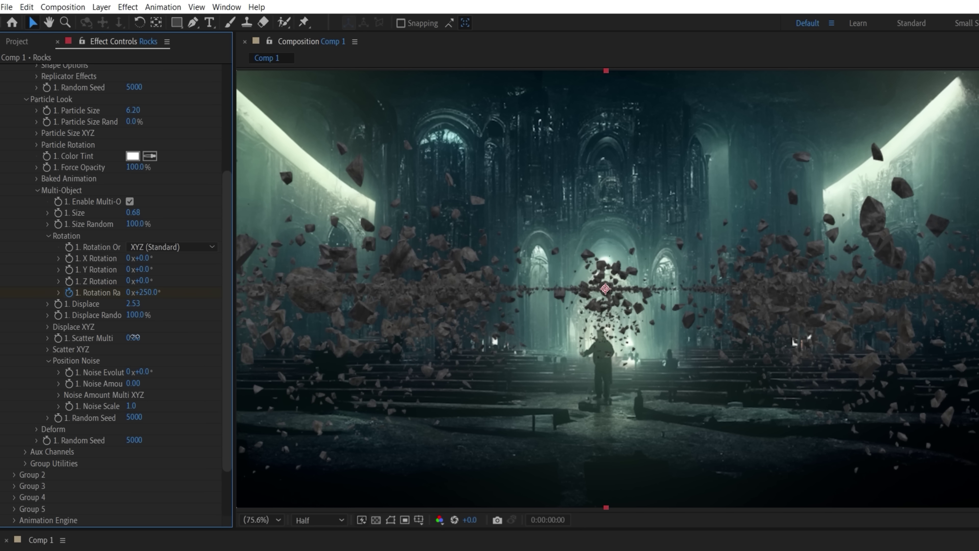
{"action": "left_click_drag", "start_coordinate": [133, 337], "coordinate": [228, 335]}
{"action": "left_click", "coordinate": [143, 383]}
{"action": "type", "text": "0.12"}
{"action": "key", "text": "Return"}
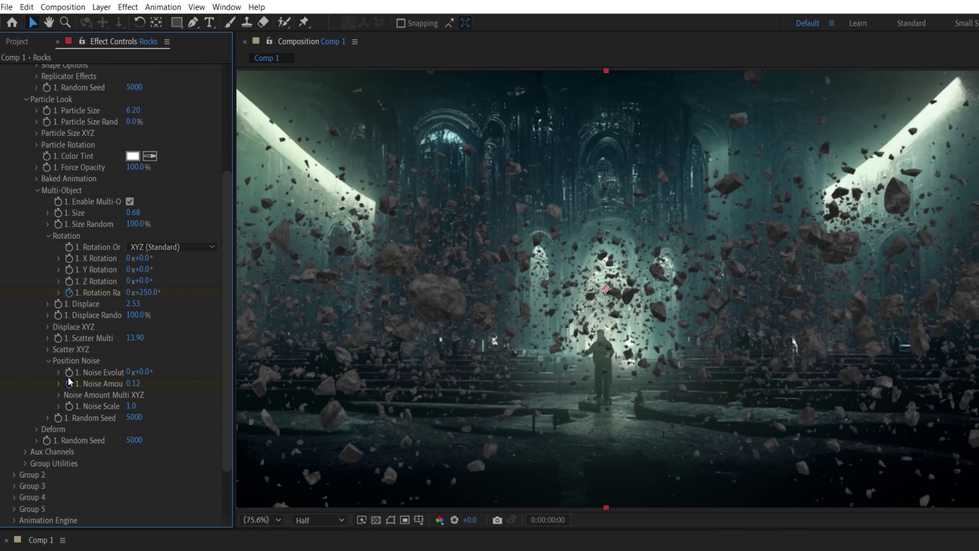
{"action": "left_click", "coordinate": [47, 327]}
Keyframe the rocks rising to Position XY 960,235, Y Displace 2.47 and Y Scatter 7.90
{"action": "left_click", "coordinate": [48, 383]}
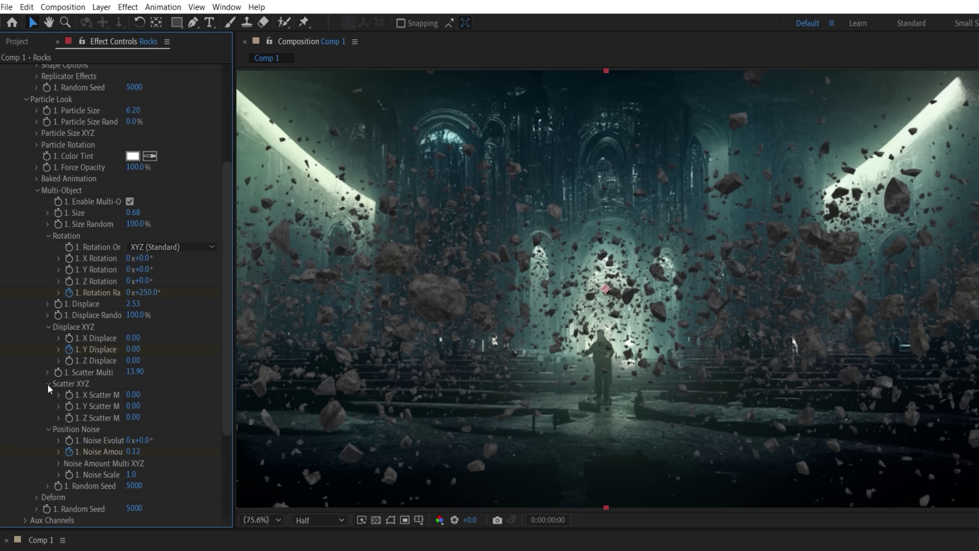
{"action": "left_click_drag", "start_coordinate": [224, 398], "coordinate": [226, 301]}
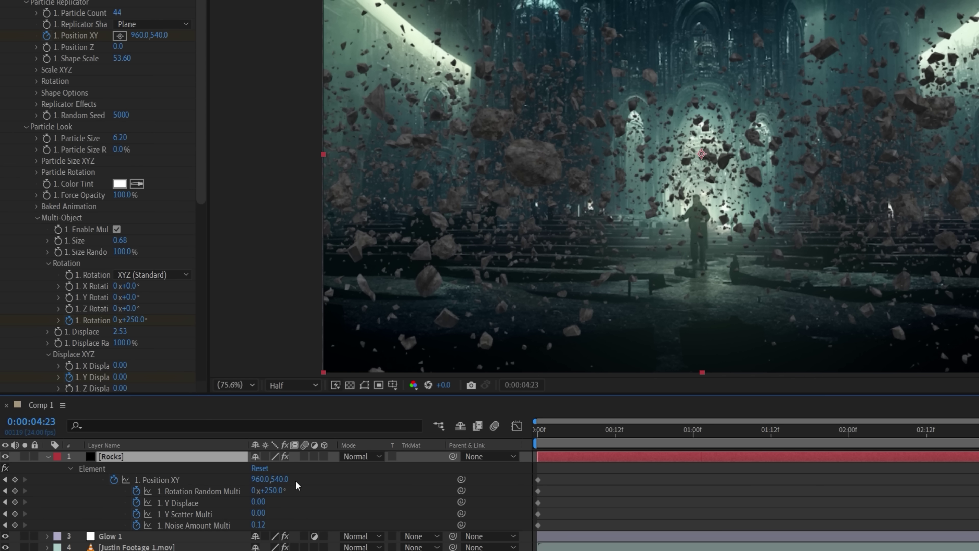
{"action": "left_click_drag", "start_coordinate": [203, 478], "coordinate": [80, 478]}
{"action": "left_click_drag", "start_coordinate": [258, 501], "coordinate": [421, 506]}
{"action": "left_click_drag", "start_coordinate": [257, 513], "coordinate": [289, 521]}
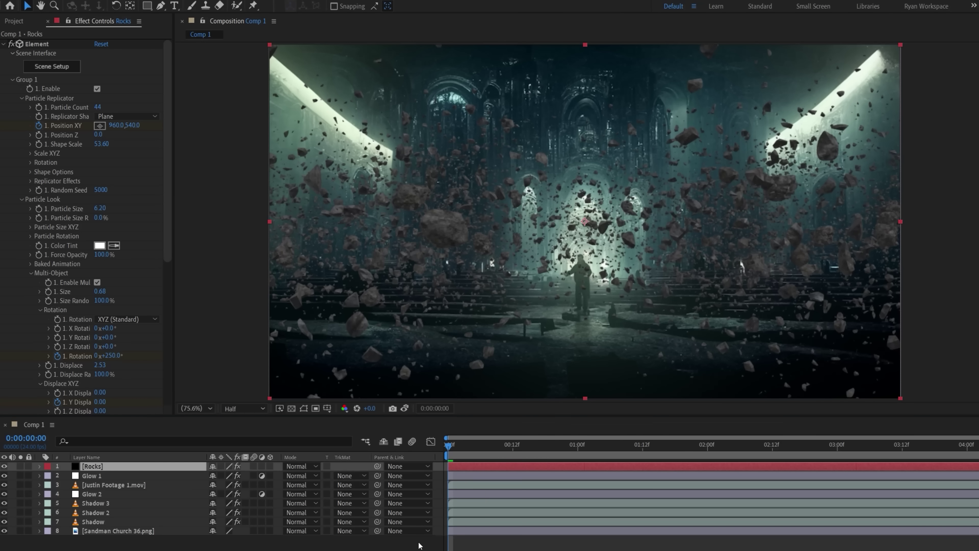
Add a 28mm camera to Comp 1 and preview the rock animation
{"action": "right_click", "coordinate": [419, 424]}
{"action": "mouse_move", "coordinate": [443, 429]}
{"action": "left_click", "coordinate": [572, 477]}
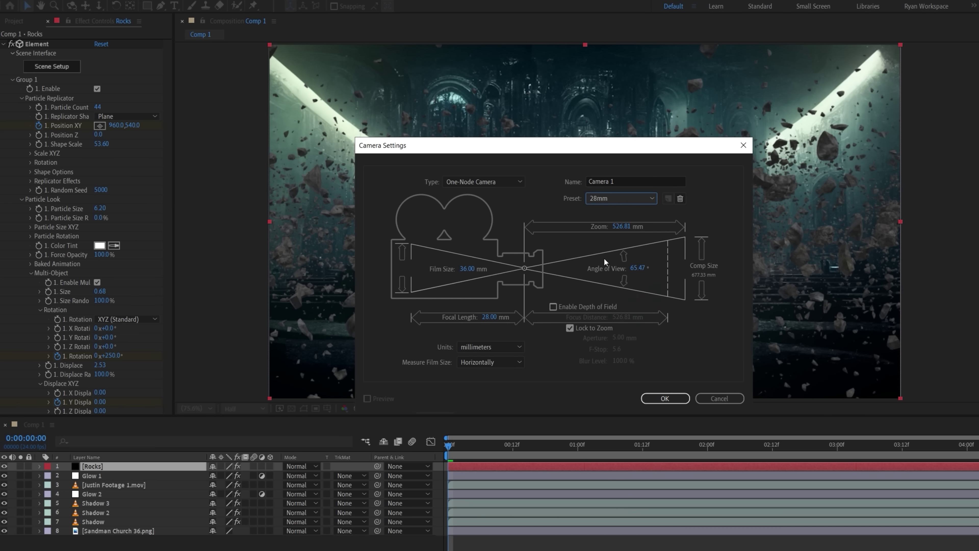
{"action": "left_click", "coordinate": [665, 398]}
{"action": "left_click", "coordinate": [99, 6]}
{"action": "key", "text": "space"}
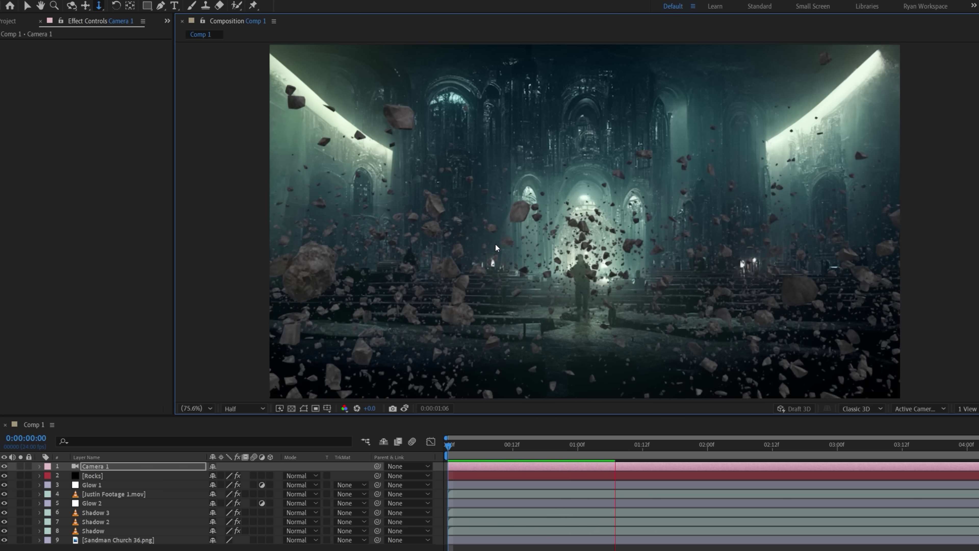
{"action": "key", "text": "space"}
Add a point light and position it far back and high at 580,-230,2883.3
{"action": "right_click", "coordinate": [439, 363]}
{"action": "mouse_move", "coordinate": [451, 370]}
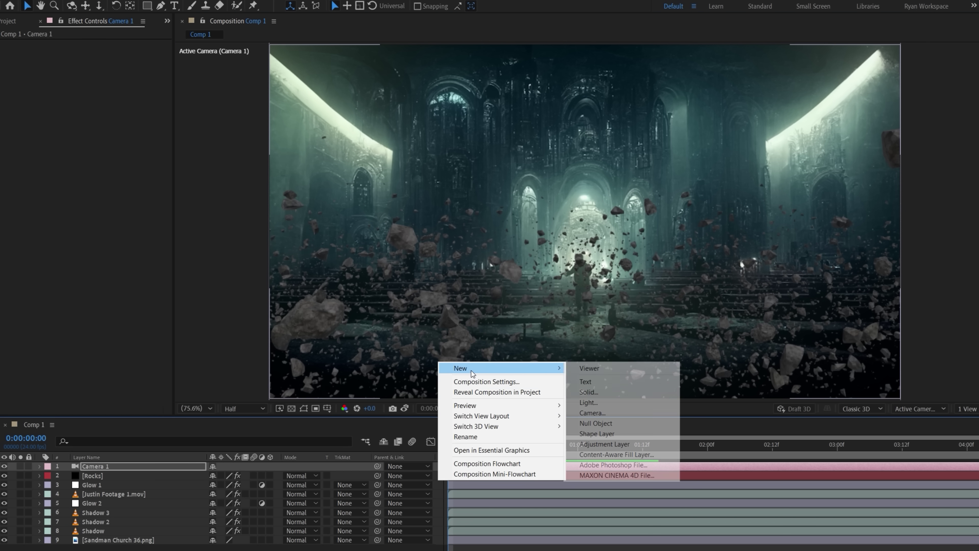
{"action": "left_click", "coordinate": [579, 394]}
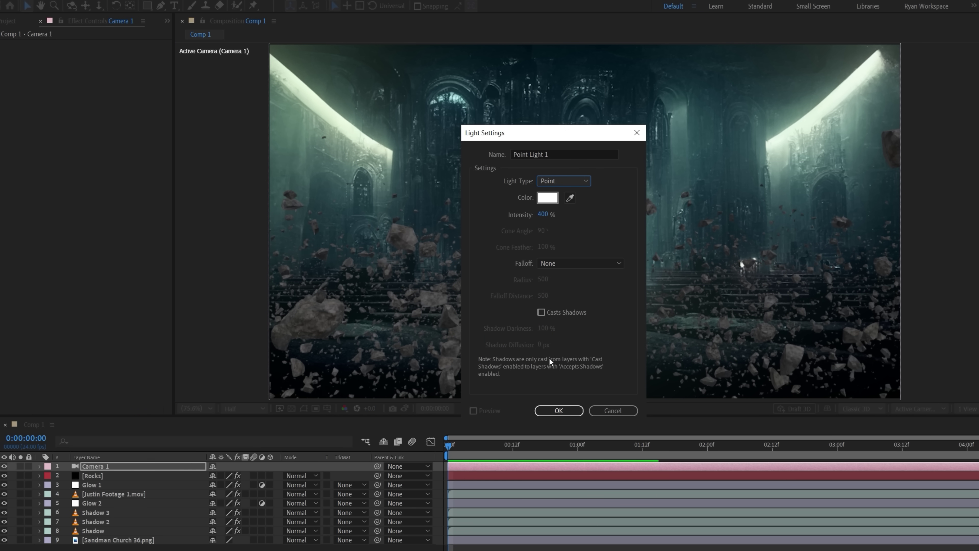
{"action": "left_click", "coordinate": [557, 410]}
{"action": "key", "text": "p"}
{"action": "left_click_drag", "start_coordinate": [284, 474], "coordinate": [447, 472]}
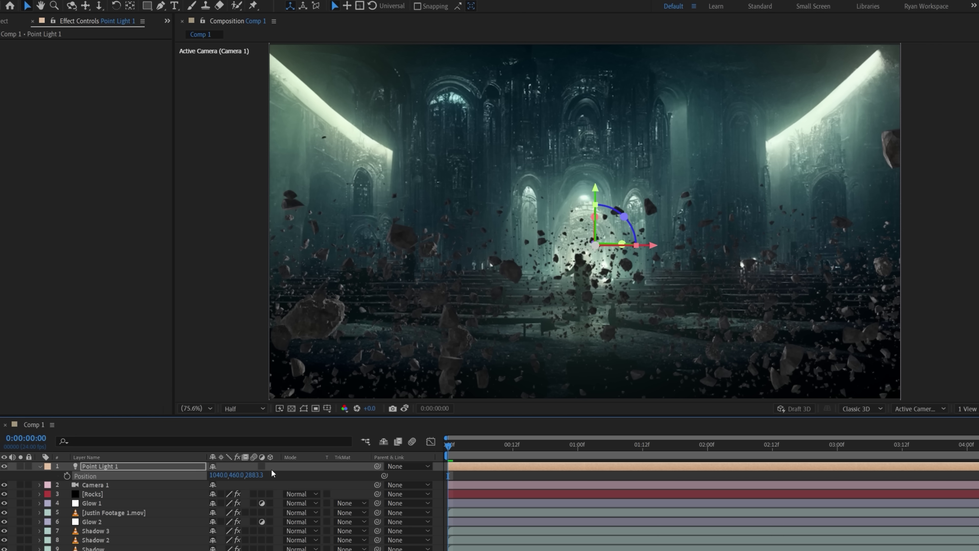
{"action": "mouse_move", "coordinate": [230, 475]}
{"action": "left_mouse_down"}
{"action": "mouse_move", "coordinate": [189, 473]}
{"action": "mouse_move", "coordinate": [231, 472]}
{"action": "mouse_move", "coordinate": [221, 472]}
{"action": "left_mouse_up"}
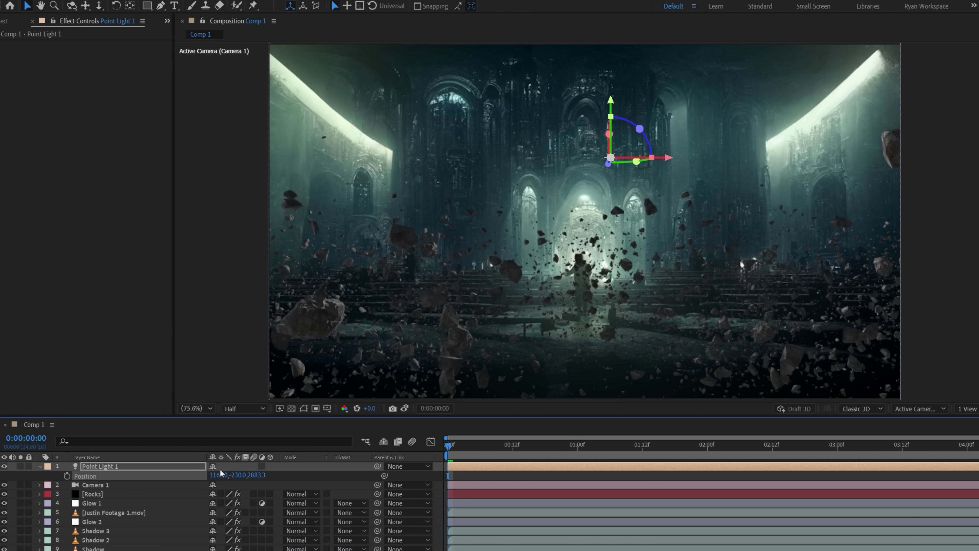
{"action": "key", "text": "p"}
{"action": "left_click", "coordinate": [163, 547]}
Duplicate Sandman Church 36.png above Glow 1 and use it as the Rocks layer's Custom Layer 1
{"action": "key", "text": "ctrl+d"}
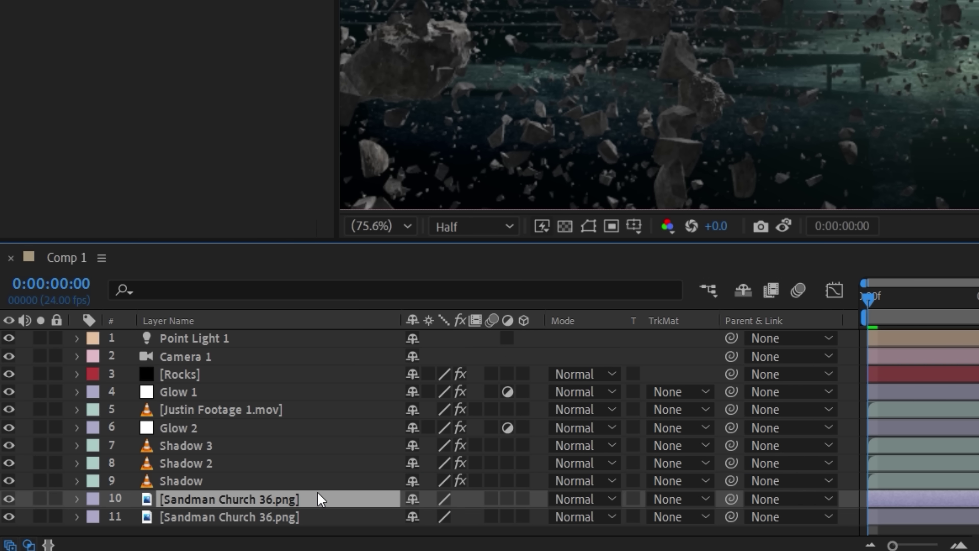
{"action": "left_click_drag", "start_coordinate": [318, 493], "coordinate": [318, 388]}
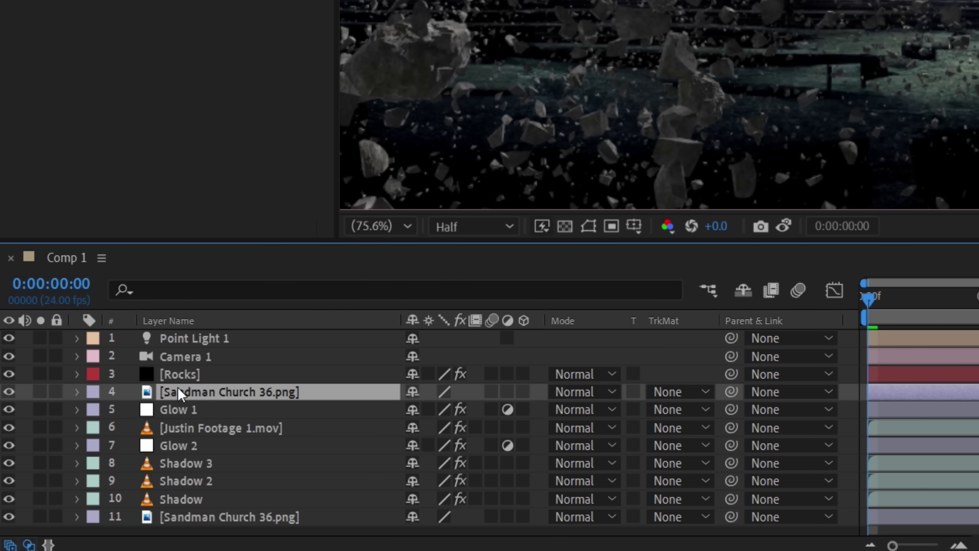
{"action": "left_click", "coordinate": [179, 374]}
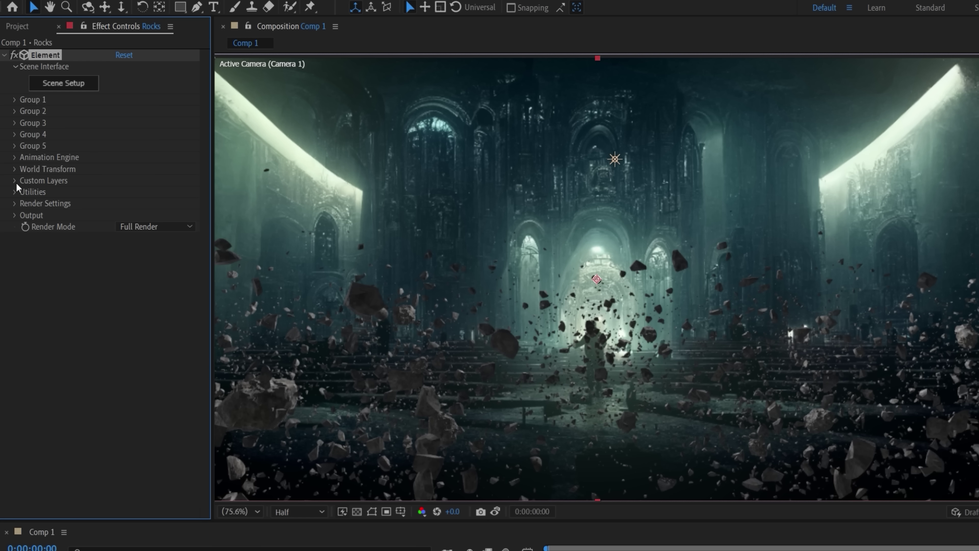
{"action": "left_click", "coordinate": [16, 181]}
{"action": "left_click", "coordinate": [25, 202]}
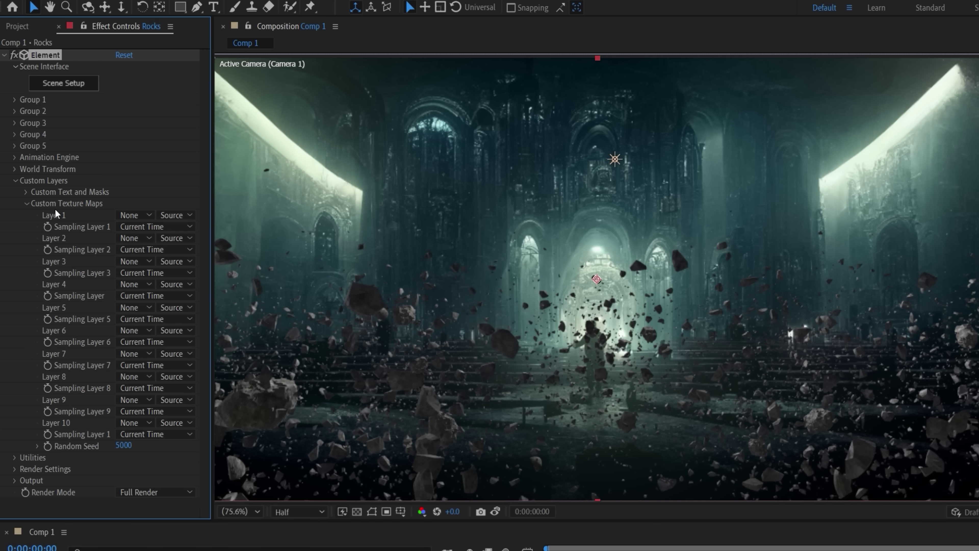
{"action": "left_click", "coordinate": [131, 215]}
{"action": "left_click", "coordinate": [139, 257]}
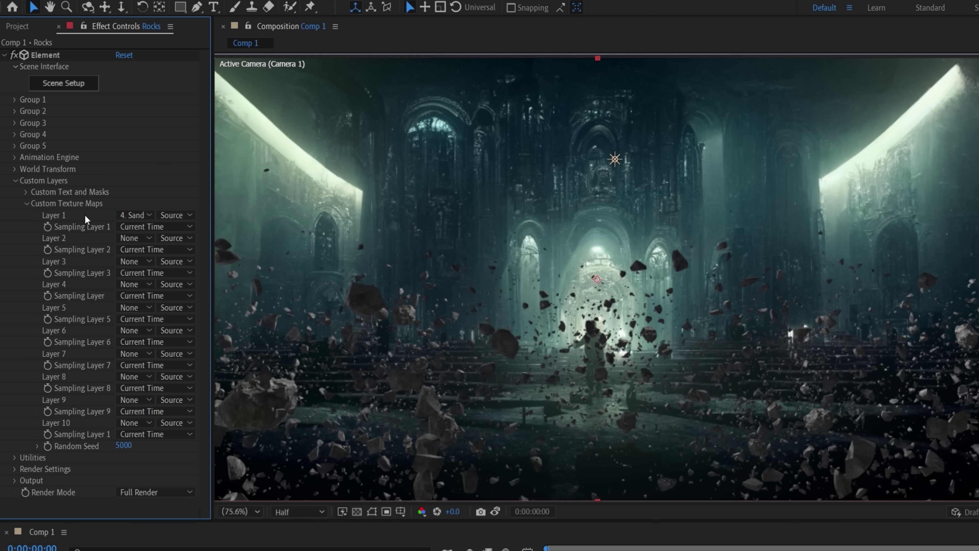
{"action": "left_click", "coordinate": [27, 203]}
{"action": "left_click", "coordinate": [15, 180]}
In Element's Scene Setup, set the environment map to the Sandman Church 36.png custom layer
{"action": "left_click", "coordinate": [61, 83]}
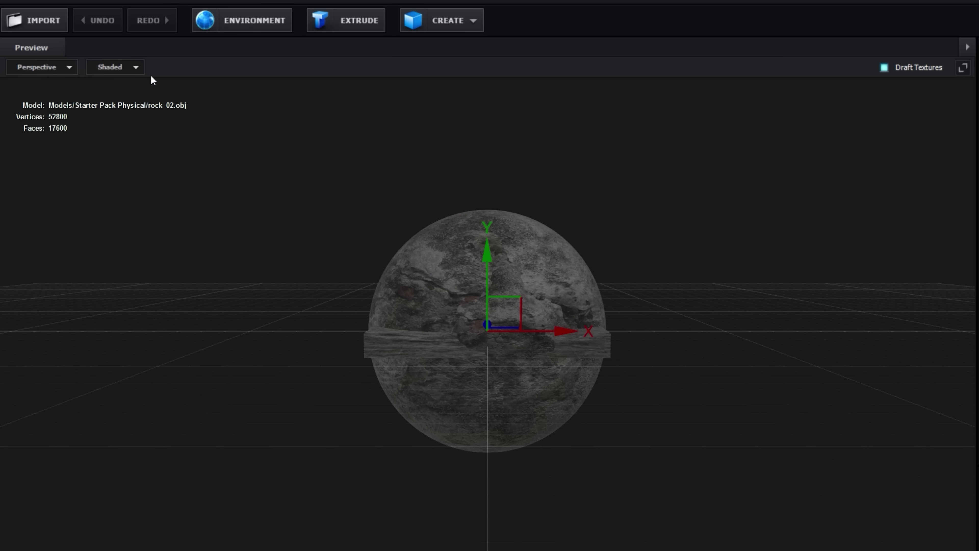
{"action": "left_click", "coordinate": [254, 23]}
{"action": "left_click", "coordinate": [643, 263]}
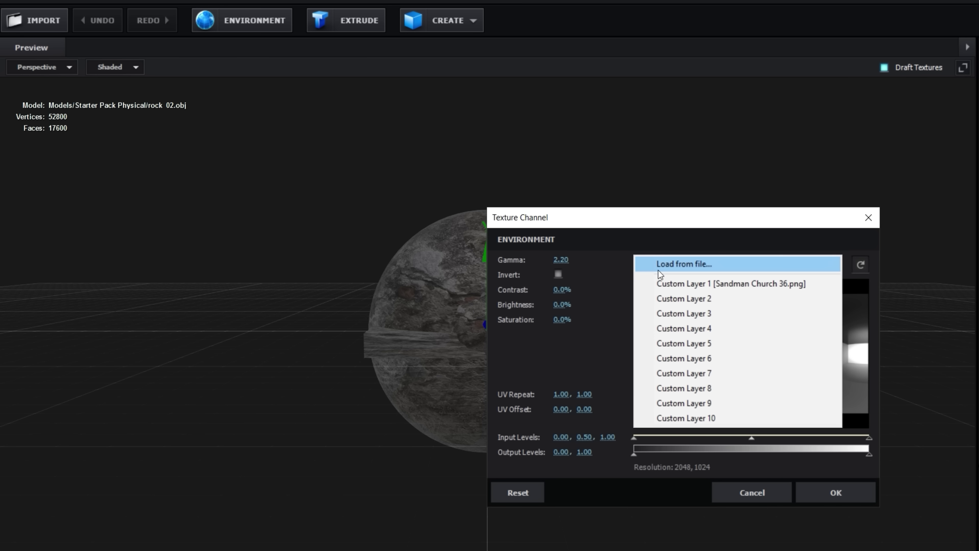
{"action": "left_click", "coordinate": [671, 280]}
{"action": "left_click", "coordinate": [819, 494]}
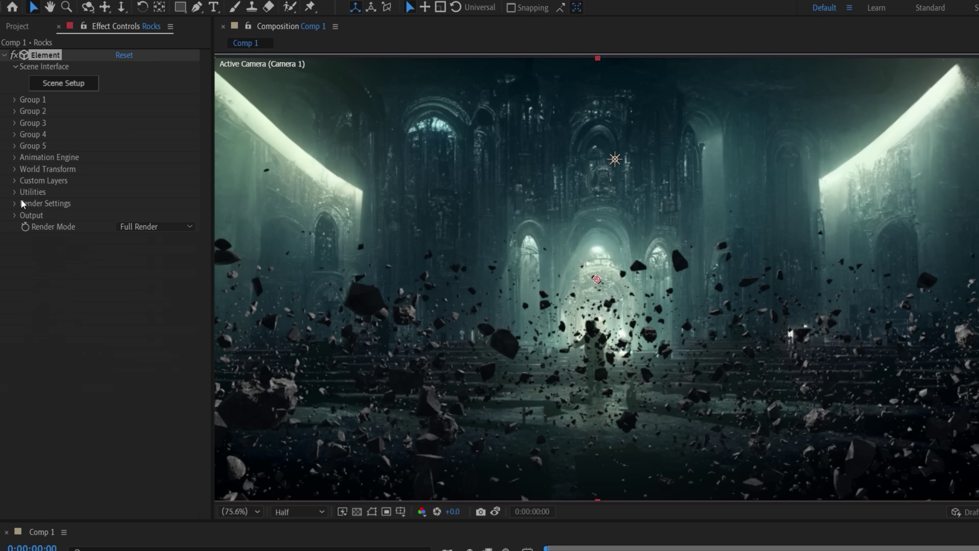
Enable Element fog on the rocks with 80% opacity, start distance 1030 and range 1450
{"action": "left_click", "coordinate": [16, 203]}
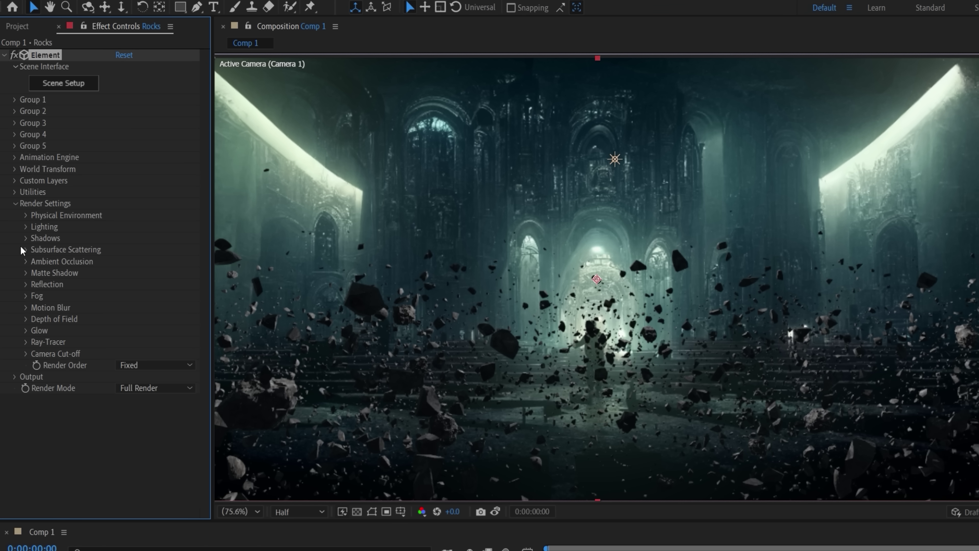
{"action": "left_click", "coordinate": [27, 262]}
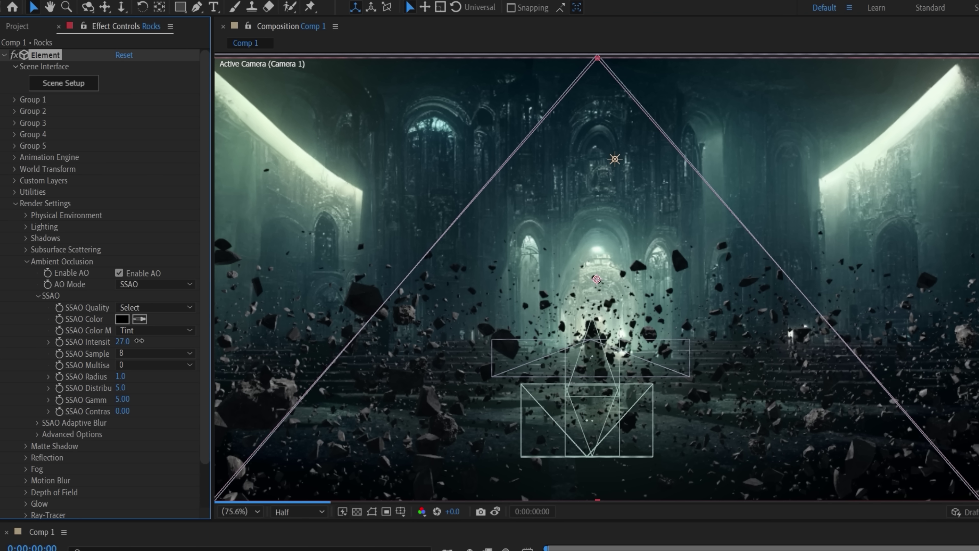
{"action": "left_click", "coordinate": [27, 262]}
{"action": "left_click", "coordinate": [26, 295]}
{"action": "left_click", "coordinate": [118, 308]}
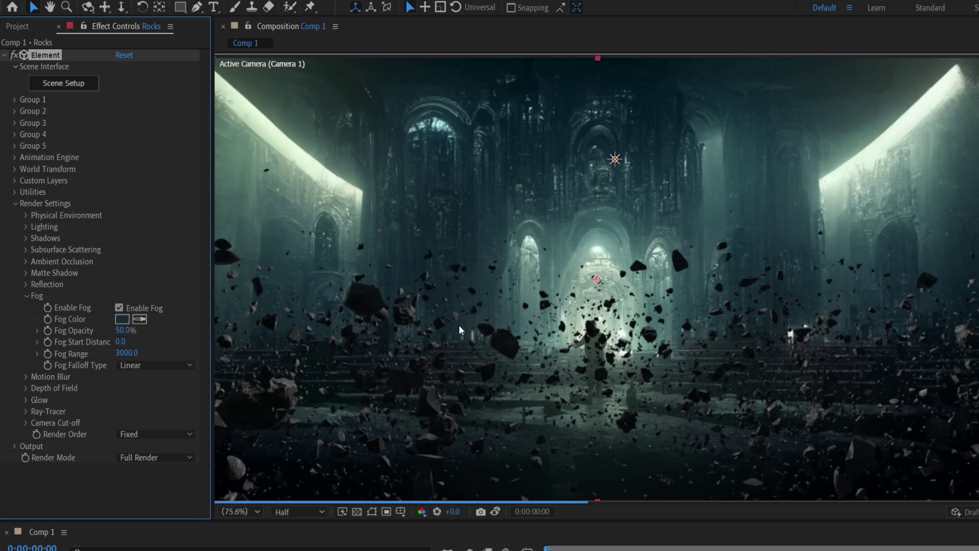
{"action": "left_click_drag", "start_coordinate": [123, 329], "coordinate": [94, 353]}
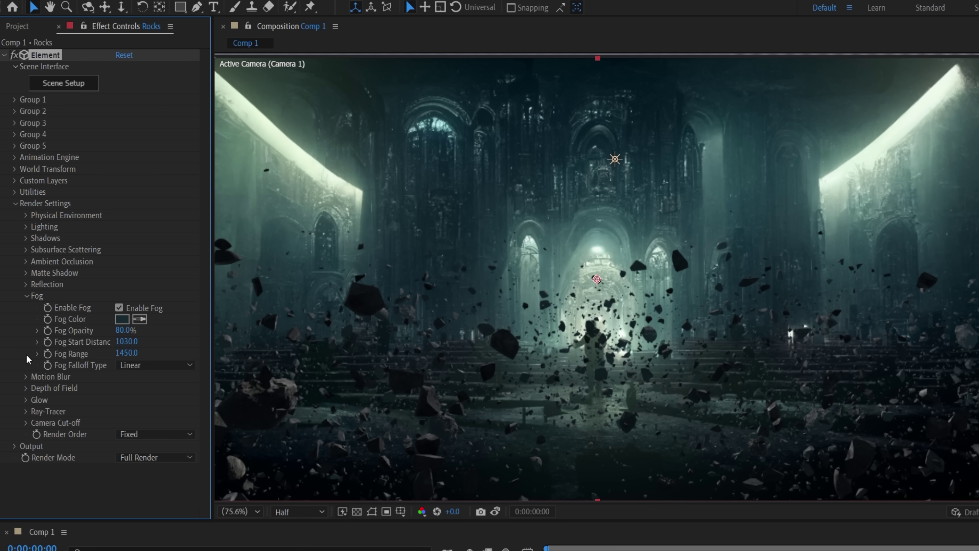
{"action": "left_click", "coordinate": [26, 296]}
{"action": "left_click", "coordinate": [14, 203]}
Add Curves to the Rocks layer, pulling the red curve's top down and bending the blue curve up
{"action": "right_click", "coordinate": [115, 135]}
{"action": "mouse_move", "coordinate": [169, 419]}
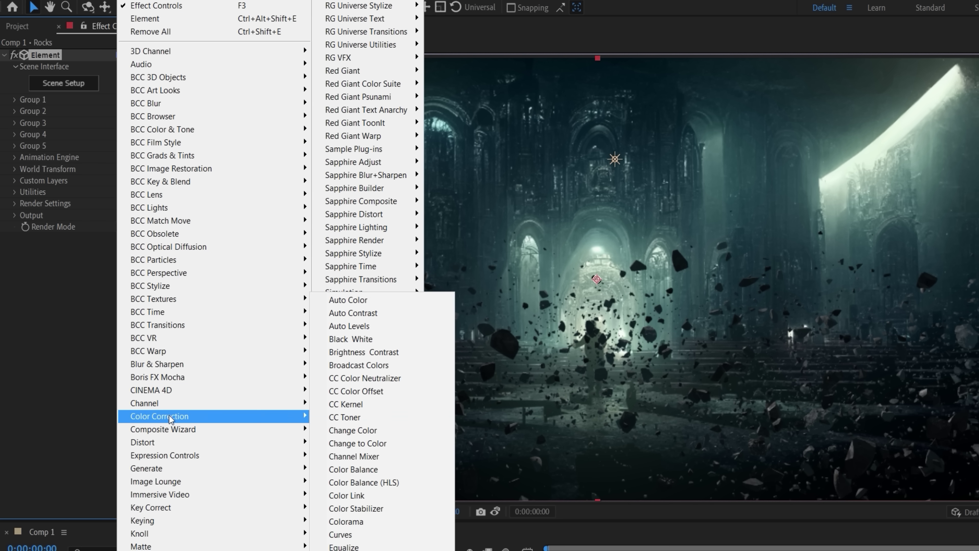
{"action": "left_click", "coordinate": [340, 534]}
{"action": "left_click", "coordinate": [154, 249]}
{"action": "left_click", "coordinate": [131, 277]}
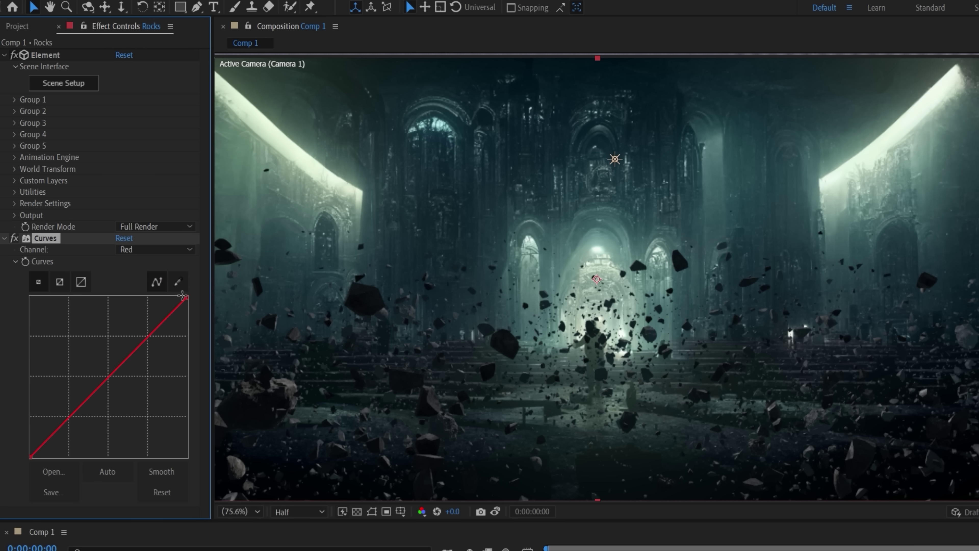
{"action": "left_click_drag", "start_coordinate": [183, 296], "coordinate": [143, 337]}
{"action": "left_click", "coordinate": [154, 249]}
{"action": "left_click", "coordinate": [131, 302]}
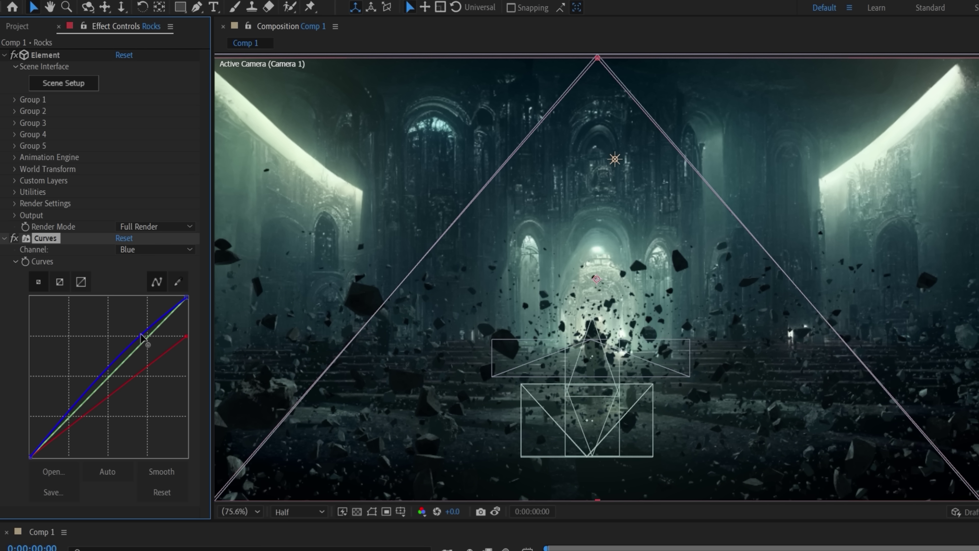
{"action": "left_click_drag", "start_coordinate": [69, 404], "coordinate": [73, 411]}
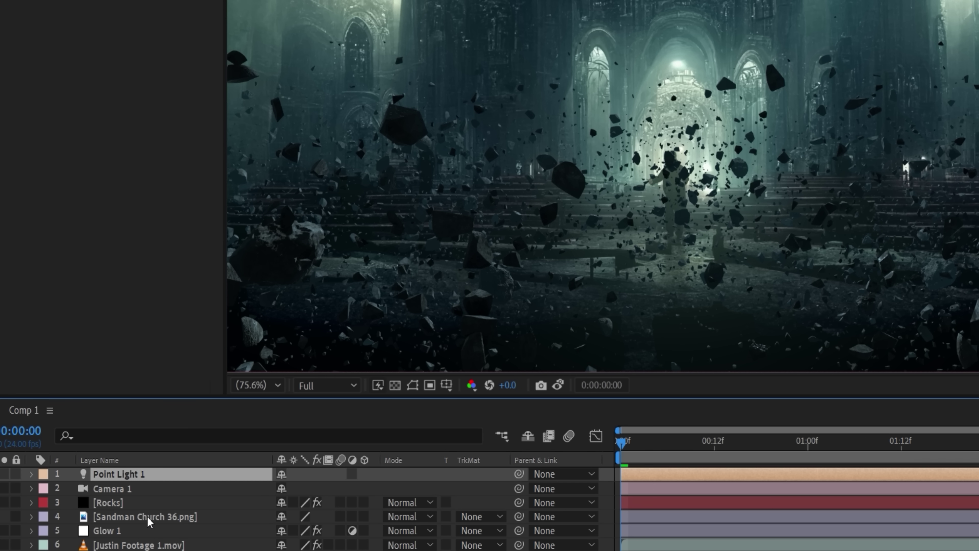
Pre-compose the light, camera, rocks and church layers into a comp named Rocks and open it
{"action": "left_click", "coordinate": [148, 517], "text": "shift"}
{"action": "right_click", "coordinate": [148, 519]}
{"action": "left_click", "coordinate": [184, 440]}
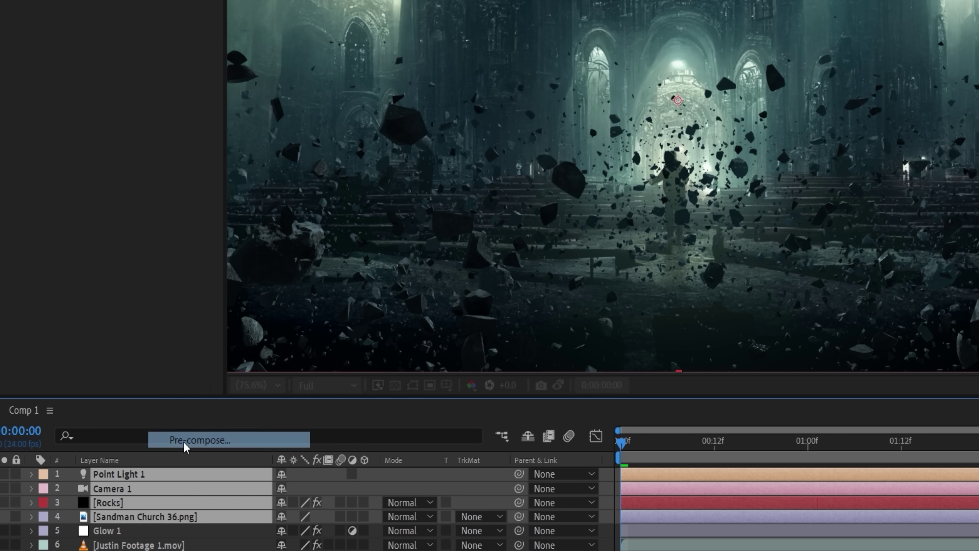
{"action": "type", "text": "Rocks"}
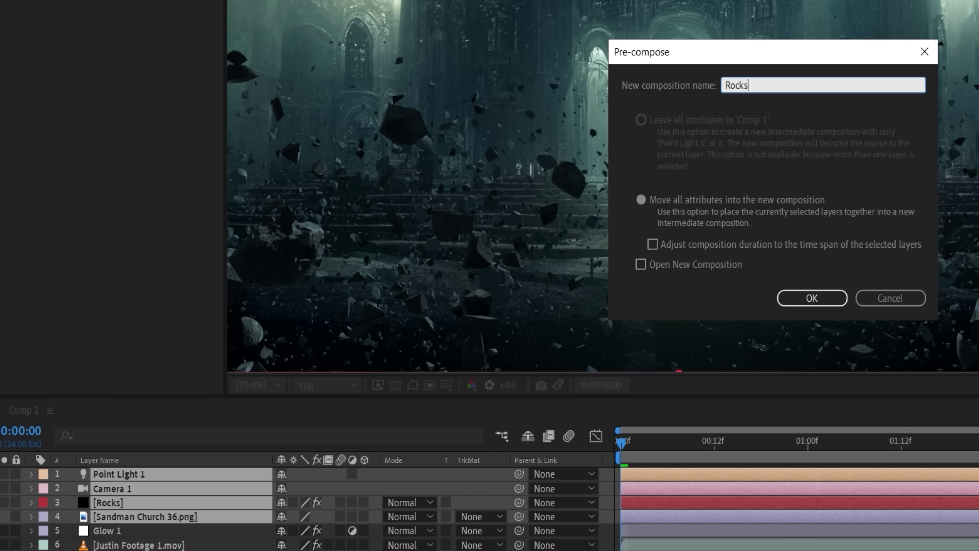
{"action": "key", "text": "Return"}
{"action": "double_click", "coordinate": [186, 474]}
Add an adjustment layer, duplicate it, and rename the second copy Dark
{"action": "right_click", "coordinate": [296, 371]}
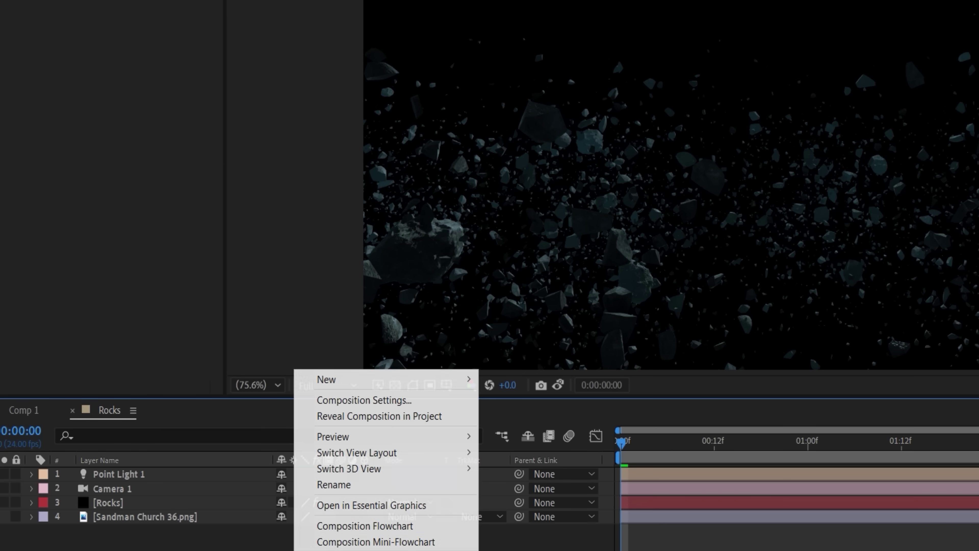
{"action": "mouse_move", "coordinate": [307, 380]}
{"action": "left_click", "coordinate": [534, 496]}
{"action": "key", "text": "ctrl+d"}
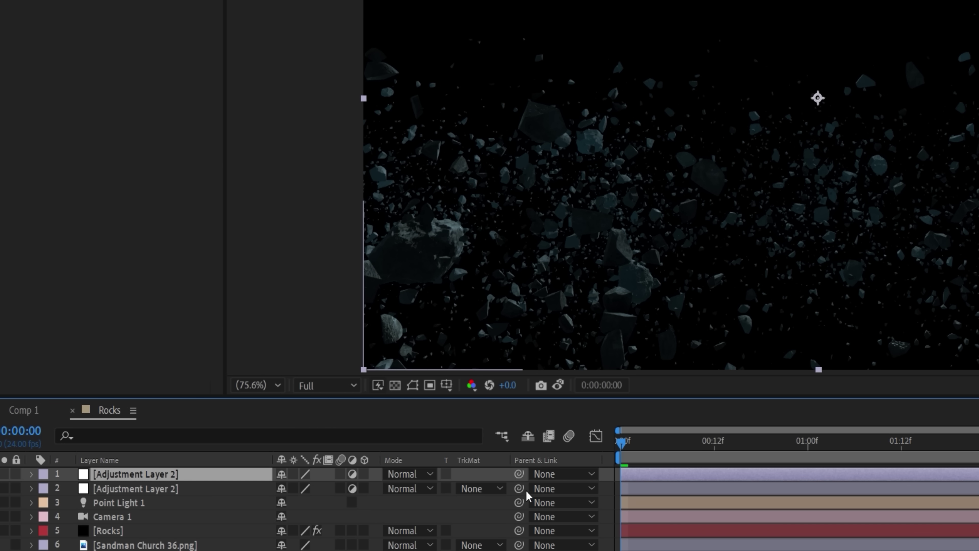
{"action": "left_click", "coordinate": [227, 488]}
{"action": "key", "text": "Return"}
{"action": "type", "text": "Dark"}
{"action": "key", "text": "Return"}
Darken the Dark layer with a lowered Curves and a large elliptical mask over the rocks
{"action": "left_click", "coordinate": [127, 9]}
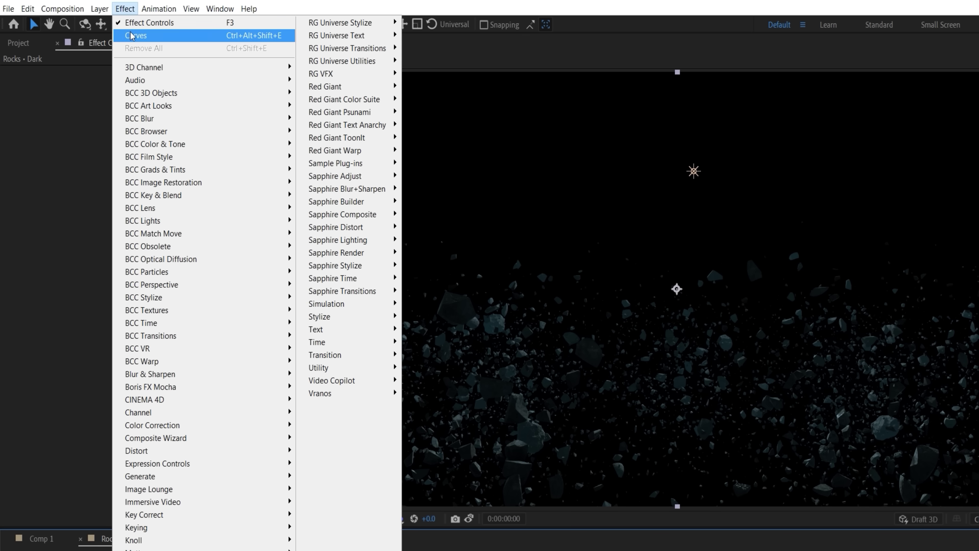
{"action": "left_click", "coordinate": [146, 35]}
{"action": "left_click_drag", "start_coordinate": [178, 137], "coordinate": [197, 212]}
{"action": "left_click_drag", "start_coordinate": [118, 244], "coordinate": [118, 256]}
{"action": "key", "text": "q"}
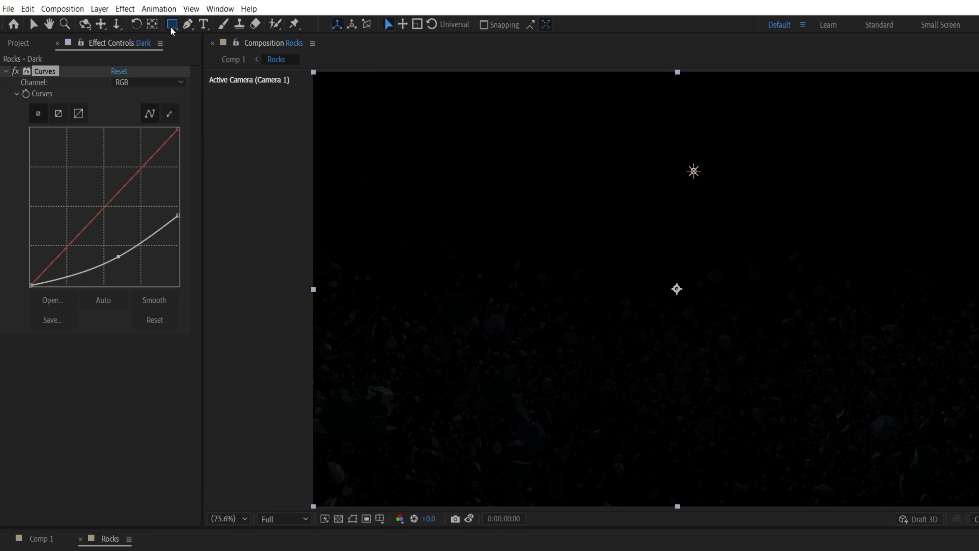
{"action": "left_click_drag", "start_coordinate": [313, 72], "coordinate": [978, 486]}
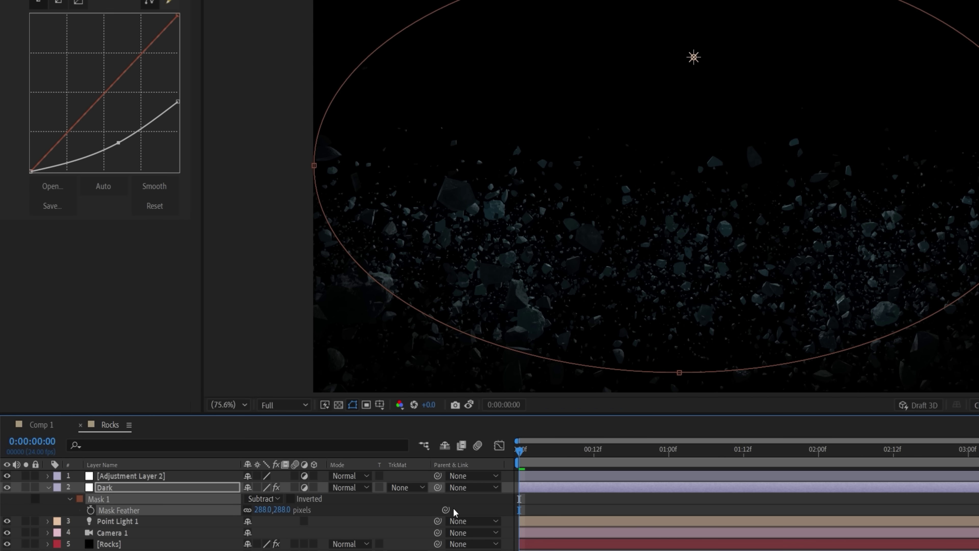
{"action": "key", "text": "f"}
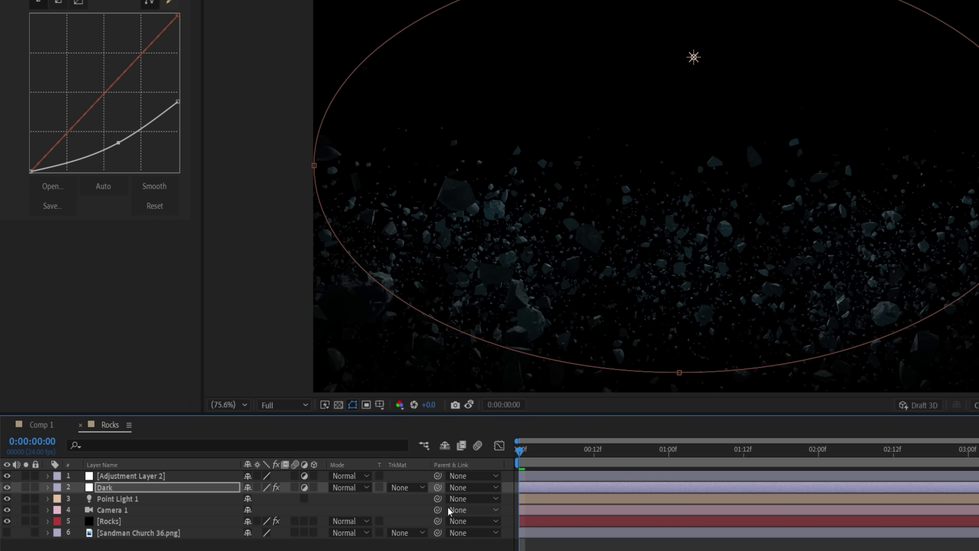
Brighten Adjustment Layer 2 with Curves, limited by a heavily feathered circular mask at the centre
{"action": "left_click", "coordinate": [200, 478]}
{"action": "left_click", "coordinate": [113, 5]}
{"action": "left_click", "coordinate": [127, 24]}
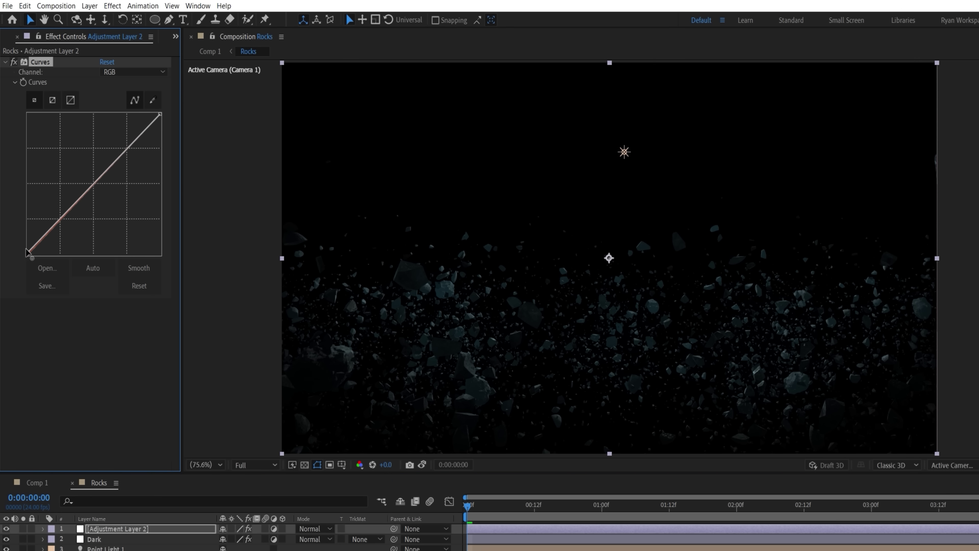
{"action": "left_click_drag", "start_coordinate": [27, 253], "coordinate": [26, 237]}
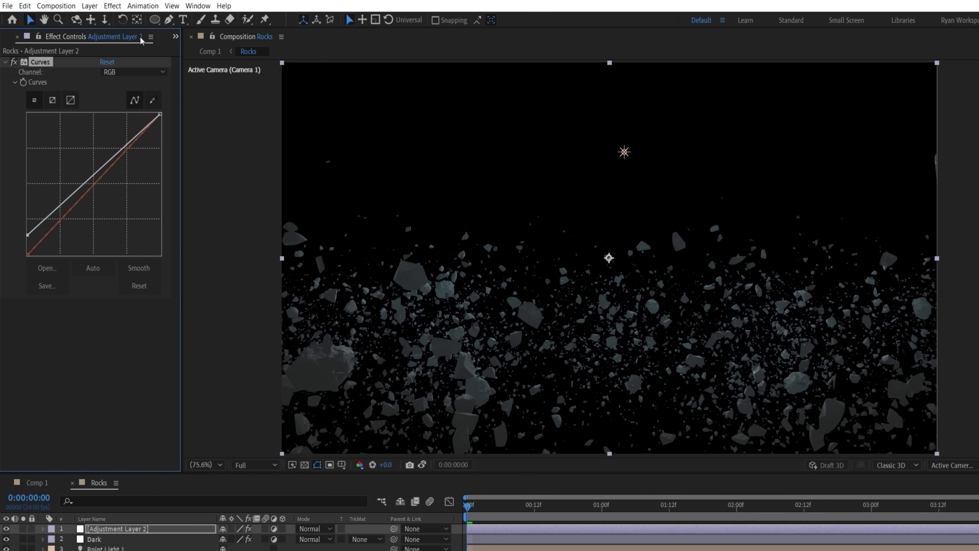
{"action": "key", "text": "q"}
{"action": "left_click_drag", "start_coordinate": [608, 257], "coordinate": [699, 217]}
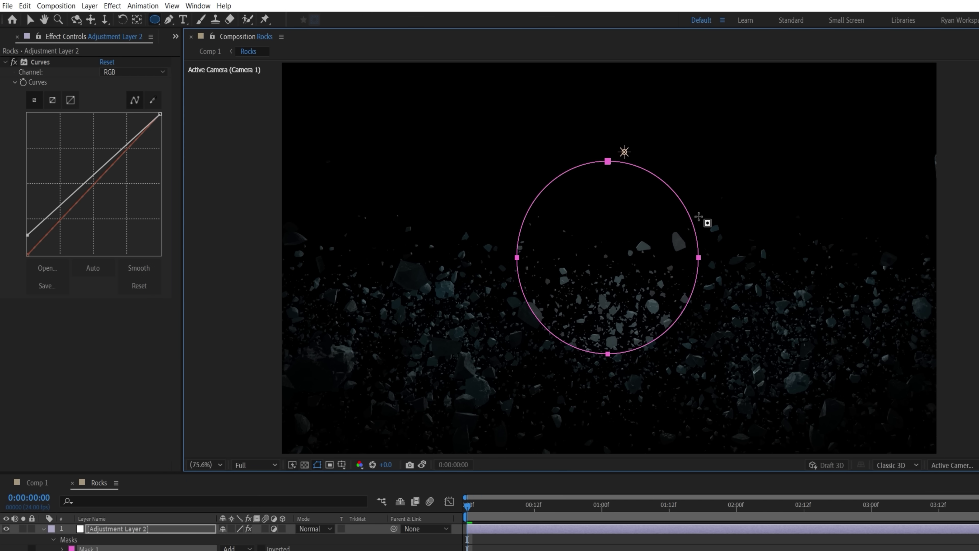
{"action": "key", "text": "f"}
{"action": "left_click_drag", "start_coordinate": [245, 548], "coordinate": [367, 545]}
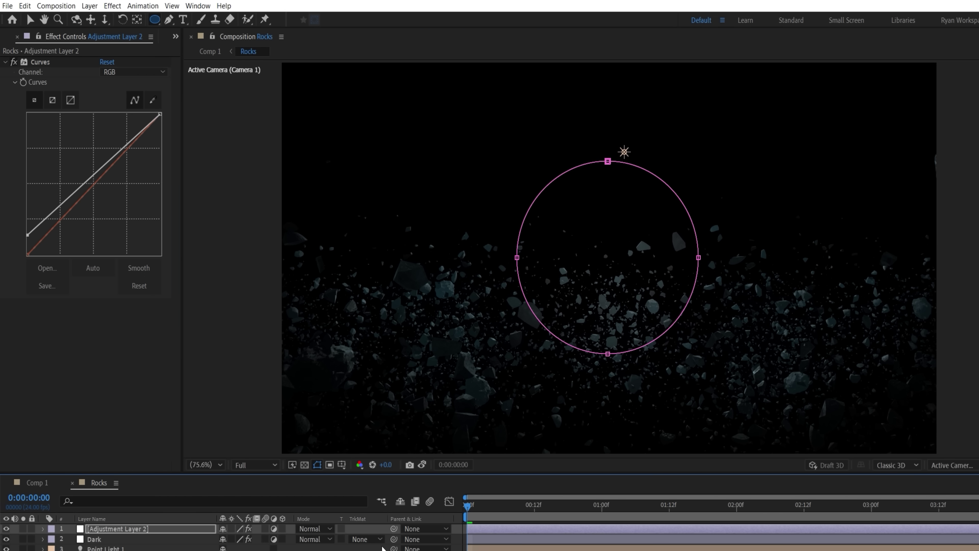
Switch back to the selection tool and return to Comp 1
{"action": "key", "text": "v"}
{"action": "left_click", "coordinate": [40, 483]}
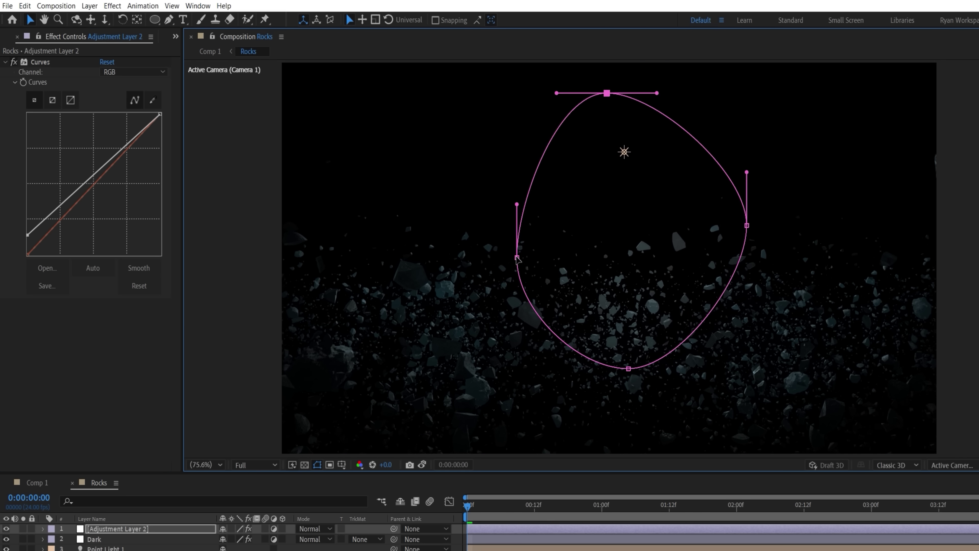
{"action": "left_click", "coordinate": [33, 484]}
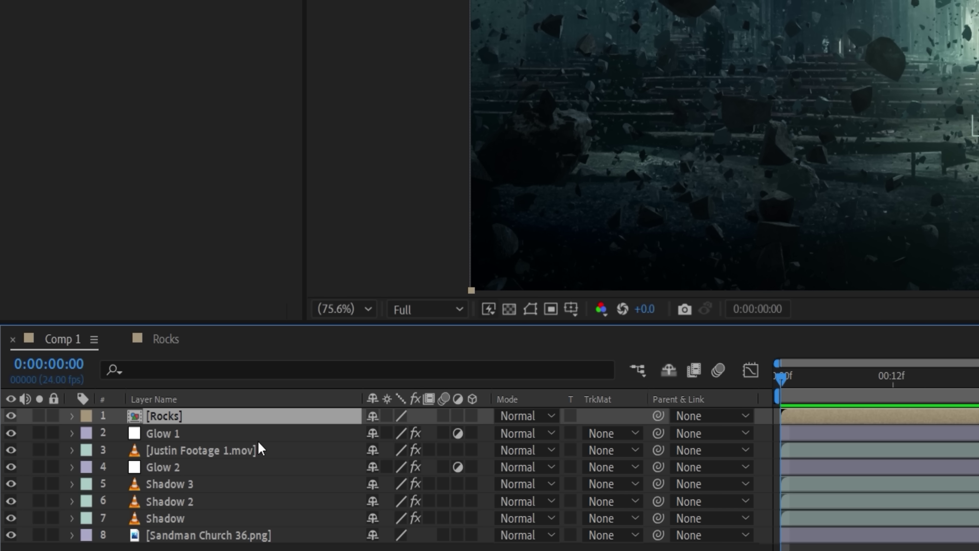
Duplicate Glow 1 into Glow 3 above the Rocks layer, then duplicate it again into Glow 4
{"action": "left_click", "coordinate": [256, 440]}
{"action": "key", "text": "ctrl+d"}
{"action": "left_click_drag", "start_coordinate": [257, 439], "coordinate": [247, 416]}
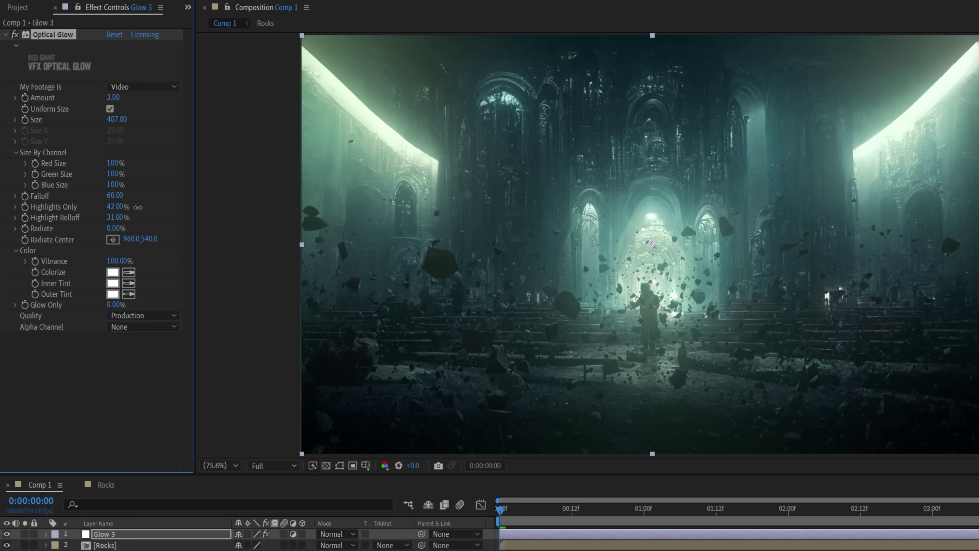
{"action": "key", "text": "ctrl+d"}
Make Glow 4 a wide streak: non-uniform size, Size X 1000, Highlights Only 86, blue tint, Amount 12
{"action": "left_click", "coordinate": [110, 109]}
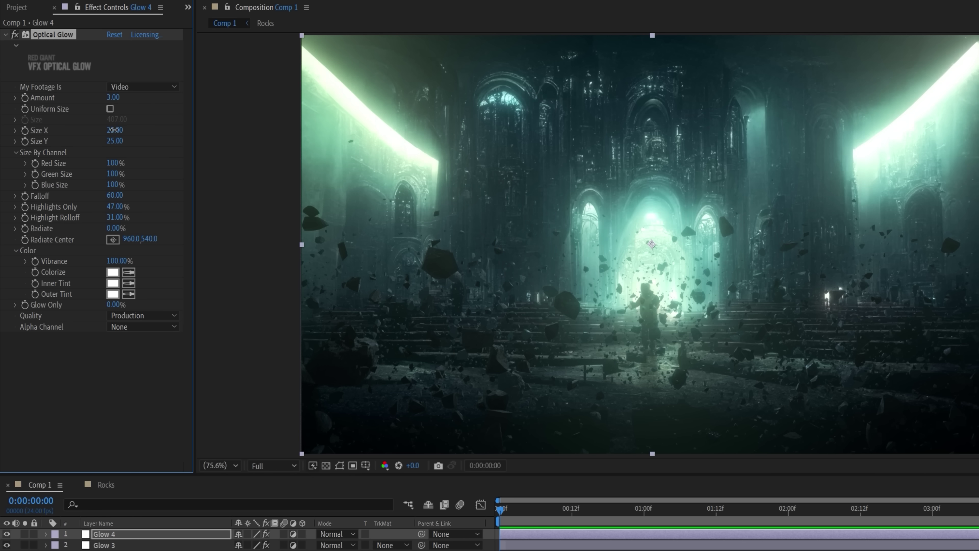
{"action": "left_click_drag", "start_coordinate": [116, 130], "coordinate": [168, 127]}
{"action": "left_click_drag", "start_coordinate": [115, 206], "coordinate": [130, 206]}
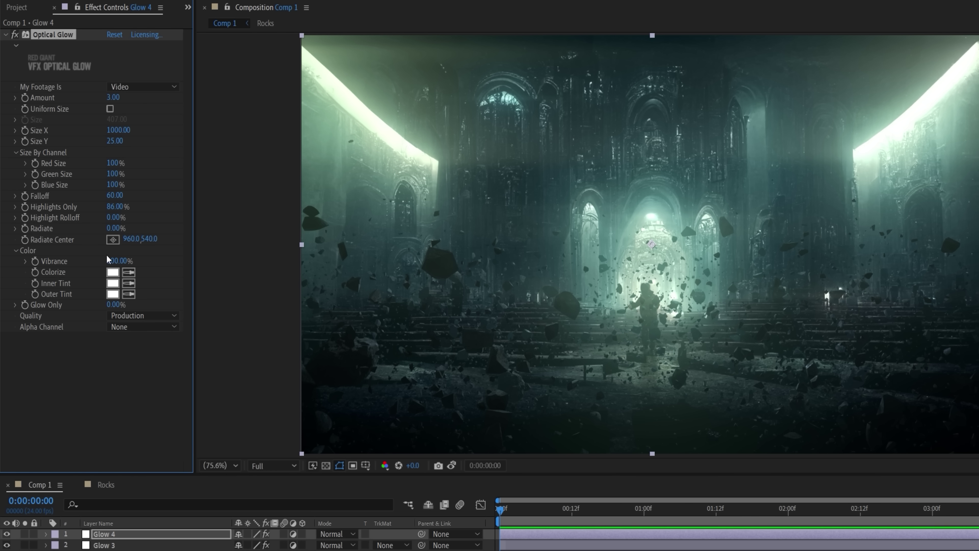
{"action": "left_click", "coordinate": [112, 273]}
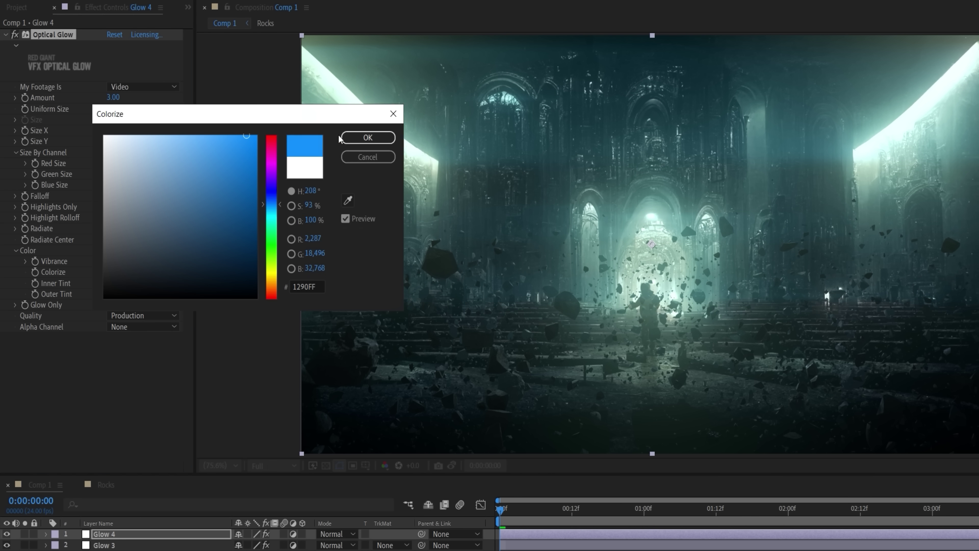
{"action": "left_click", "coordinate": [368, 137]}
{"action": "left_click", "coordinate": [113, 97]}
{"action": "type", "text": "6"}
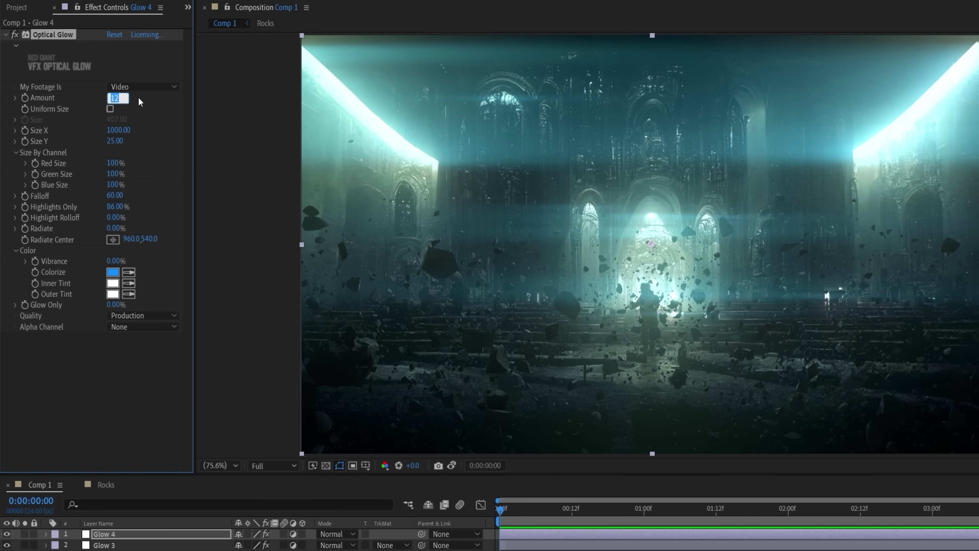
{"action": "key", "text": "Return"}
Add a mask to Glow 4 and add a Chromatic Aberration adjustment layer
{"action": "key", "text": "e"}
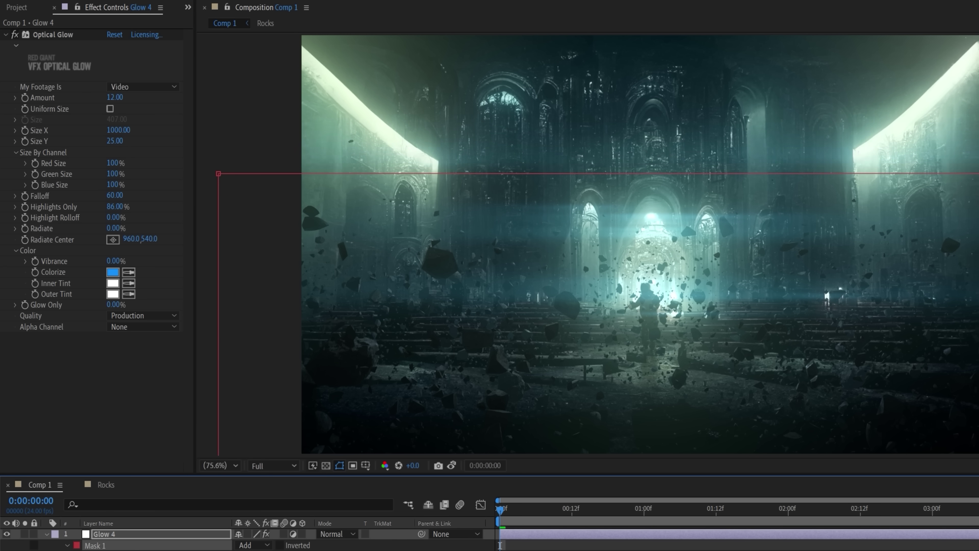
{"action": "key", "text": "e"}
{"action": "right_click", "coordinate": [492, 433]}
{"action": "mouse_move", "coordinate": [564, 439]}
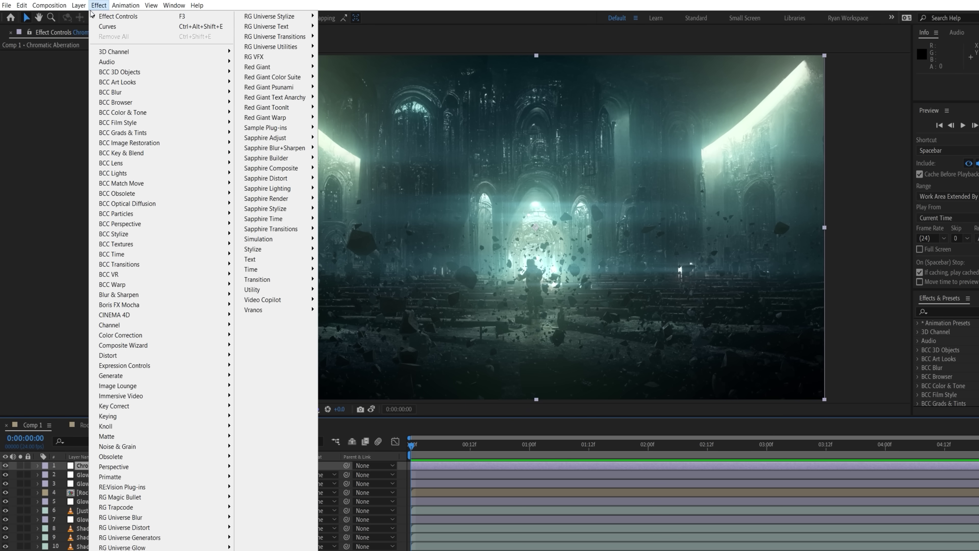
{"action": "left_click", "coordinate": [95, 209]}
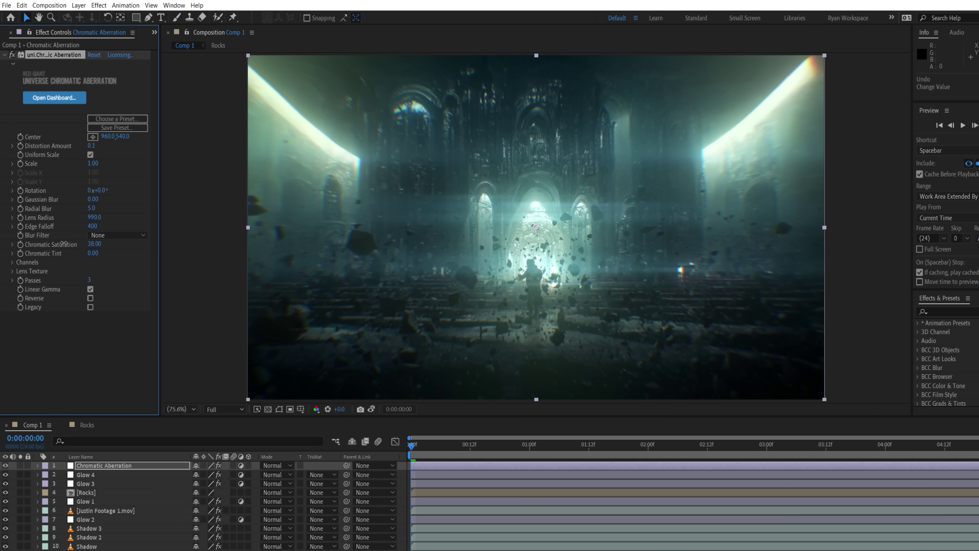
Add a Grade adjustment layer with Curves pulling the shadows down, then check the Rocks comp
{"action": "right_click", "coordinate": [404, 356]}
{"action": "left_click", "coordinate": [514, 435]}
{"action": "left_click", "coordinate": [99, 5]}
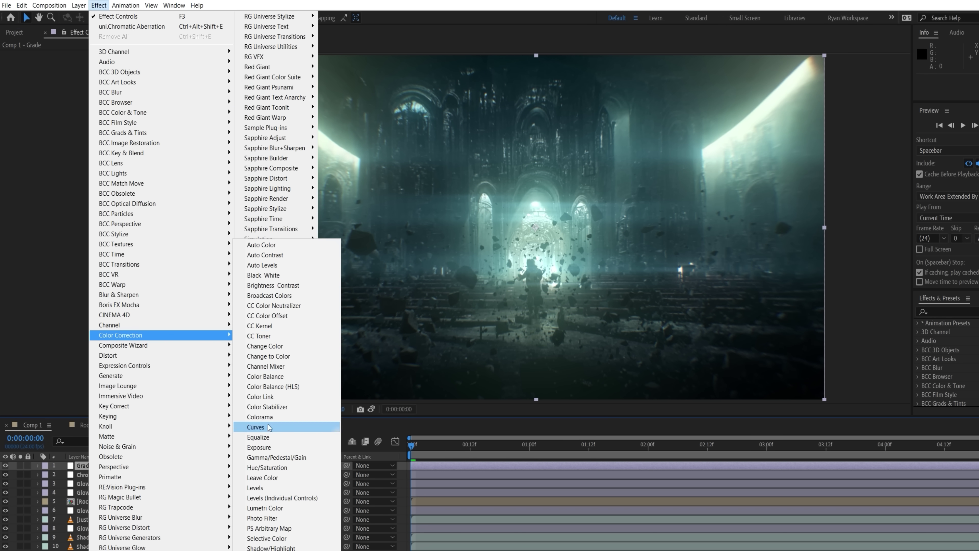
{"action": "left_click", "coordinate": [310, 429]}
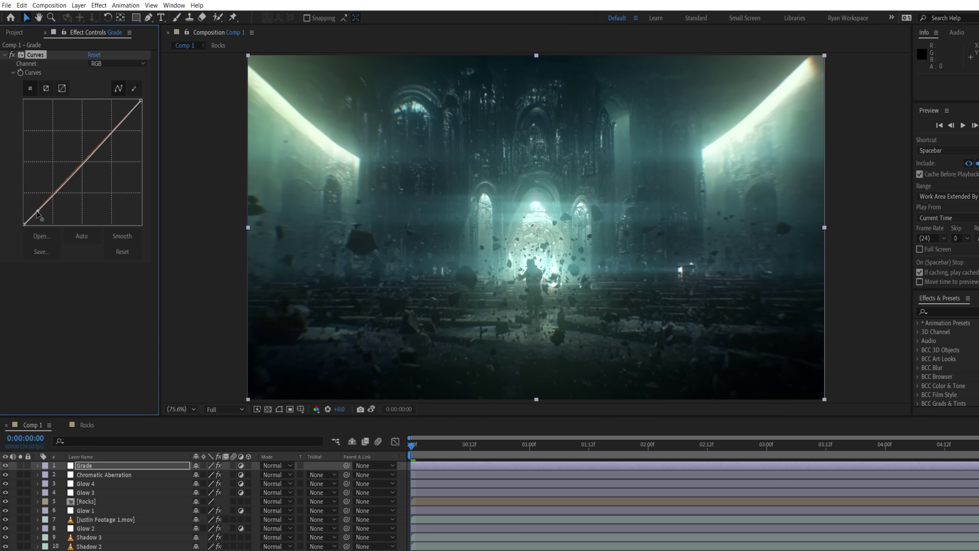
{"action": "left_click_drag", "start_coordinate": [30, 219], "coordinate": [29, 221]}
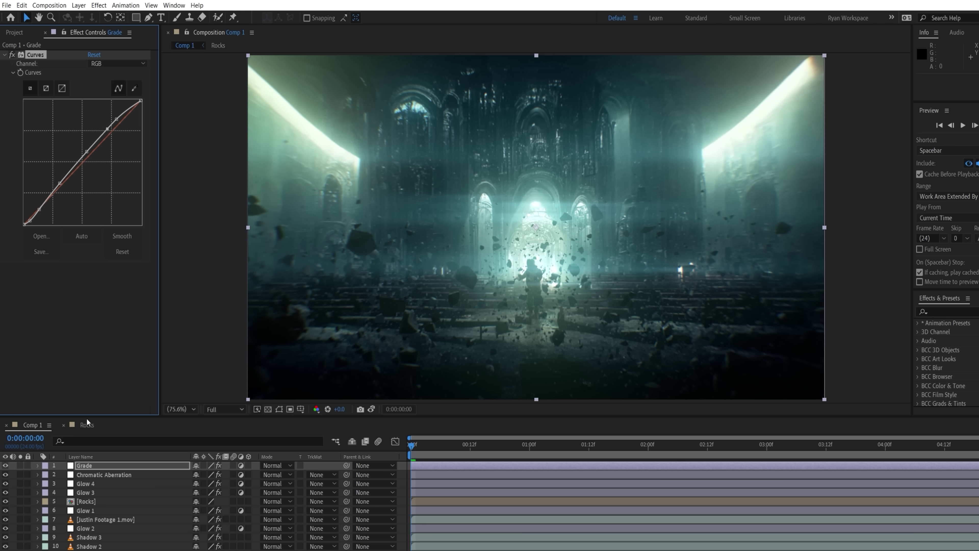
{"action": "left_click", "coordinate": [87, 425]}
{"action": "left_click", "coordinate": [46, 426]}
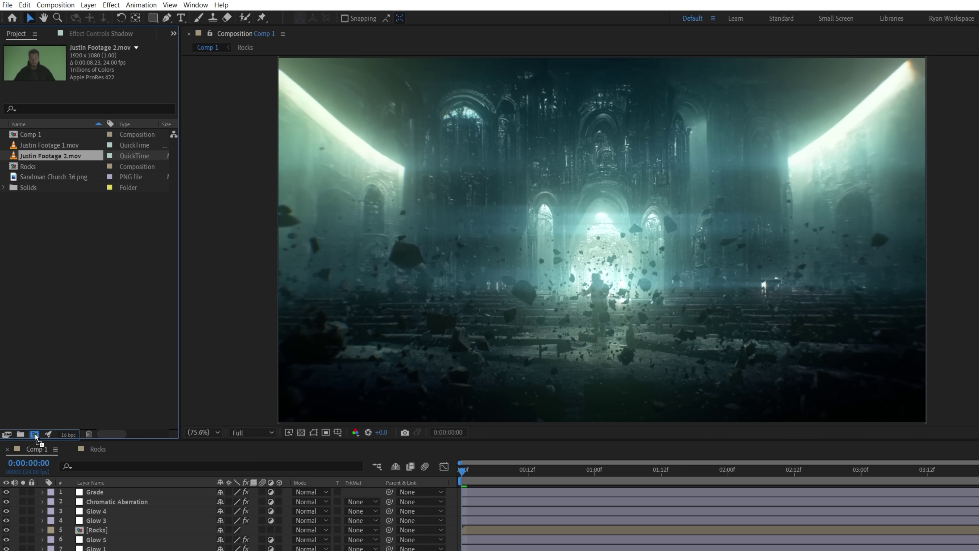
Create a comp from Justin Footage 2 and place the cathedral image behind the actor
{"action": "left_click_drag", "start_coordinate": [36, 437], "coordinate": [35, 437]}
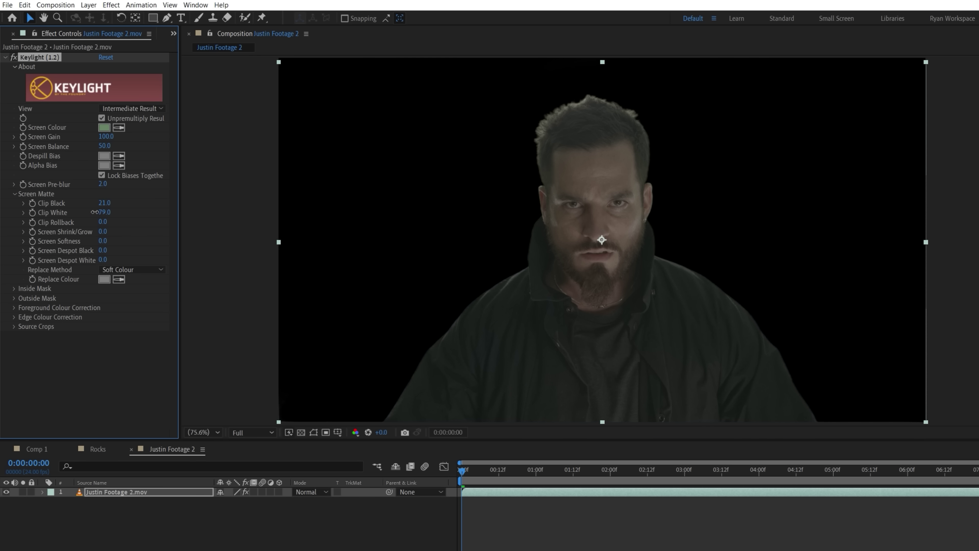
{"action": "left_click", "coordinate": [111, 4]}
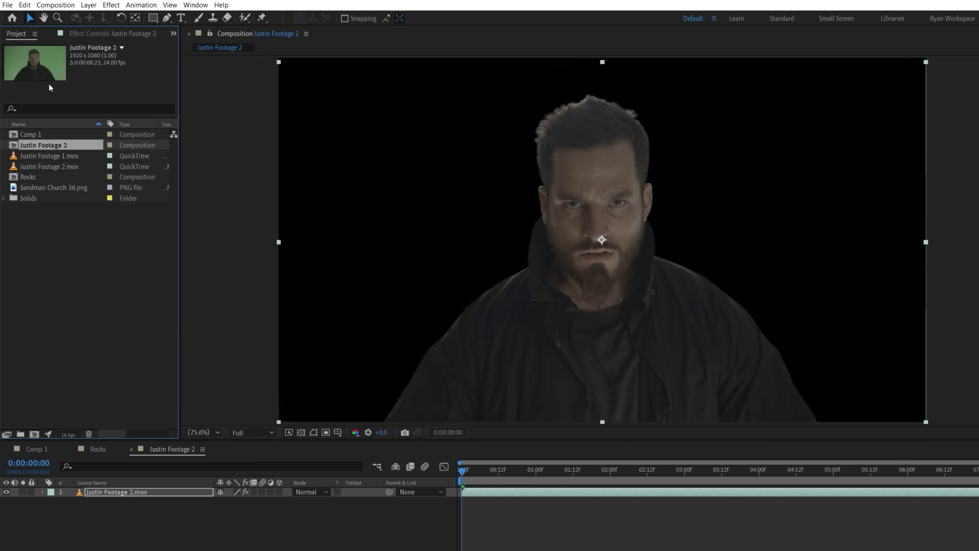
{"action": "left_click_drag", "start_coordinate": [55, 187], "coordinate": [99, 510]}
Scale the Sandman Church 36.png background up to 359% and nudge it up and left
{"action": "key", "text": "s"}
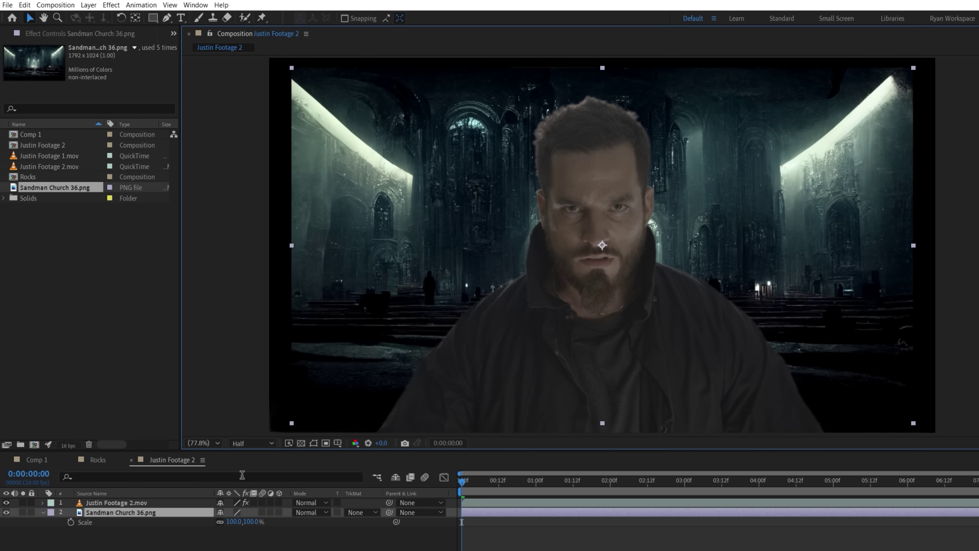
{"action": "left_click_drag", "start_coordinate": [235, 521], "coordinate": [332, 520]}
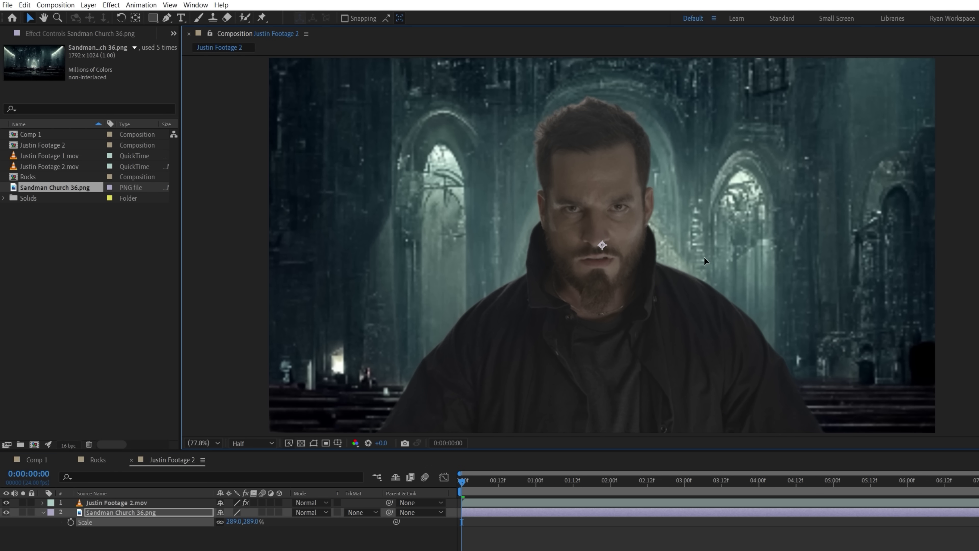
{"action": "left_click_drag", "start_coordinate": [705, 257], "coordinate": [671, 205]}
{"action": "left_click_drag", "start_coordinate": [247, 521], "coordinate": [278, 525]}
{"action": "left_click_drag", "start_coordinate": [616, 250], "coordinate": [594, 222]}
{"action": "left_click", "coordinate": [111, 5]}
Give the cathedral background Camera Lens Blur with brighter bokeh highlights, then pick an actor Curves channel
{"action": "mouse_move", "coordinate": [169, 311]}
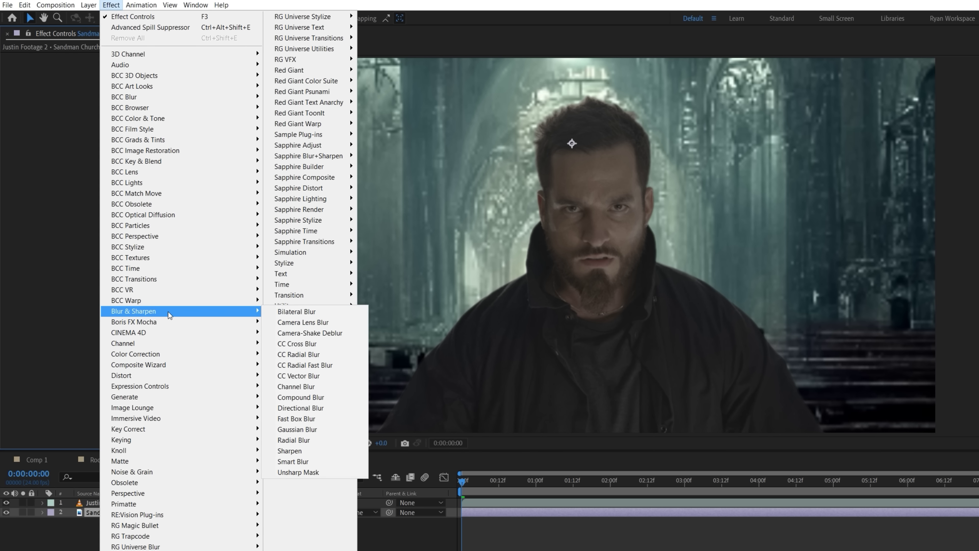
{"action": "left_click", "coordinate": [300, 322]}
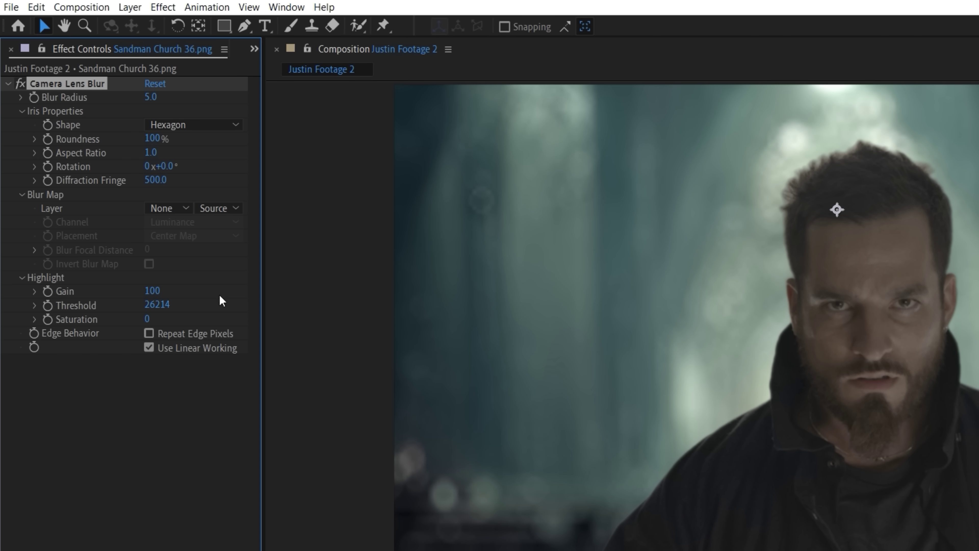
{"action": "left_click_drag", "start_coordinate": [160, 307], "coordinate": [100, 290]}
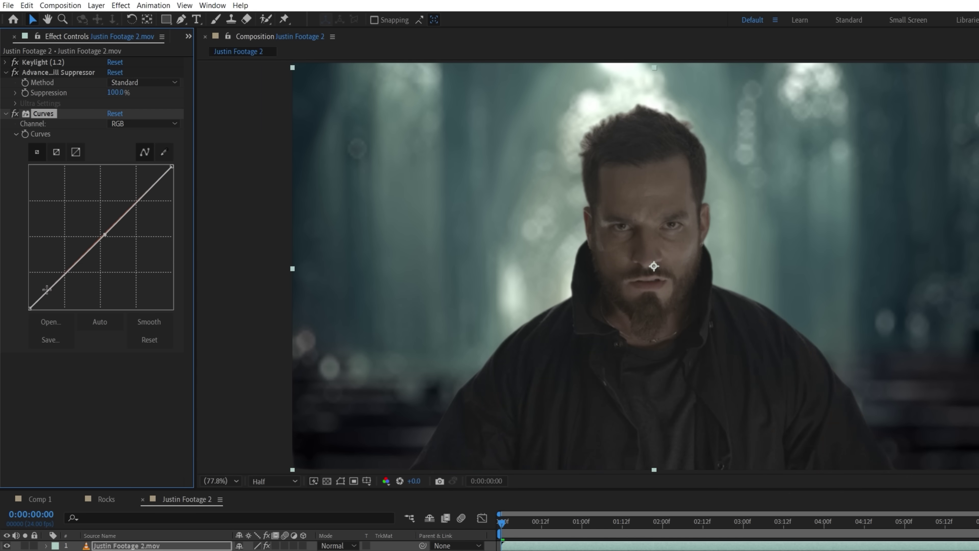
{"action": "left_click", "coordinate": [124, 124]}
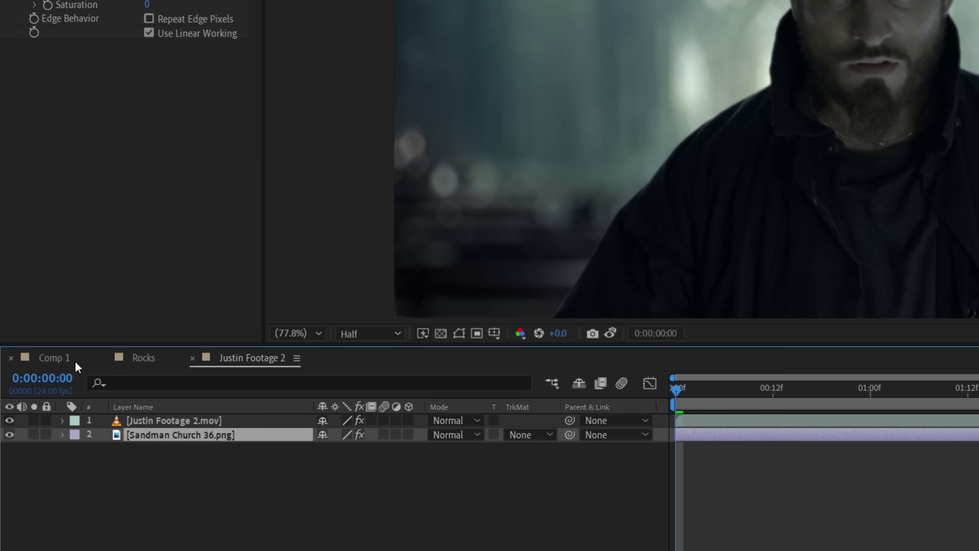
{"action": "left_click", "coordinate": [75, 359]}
Copy the Grade through Glow 2 layers from Comp 1 into the Justin Footage 2 close-up comp
{"action": "left_click", "coordinate": [131, 419]}
{"action": "left_click", "coordinate": [148, 462], "text": "shift"}
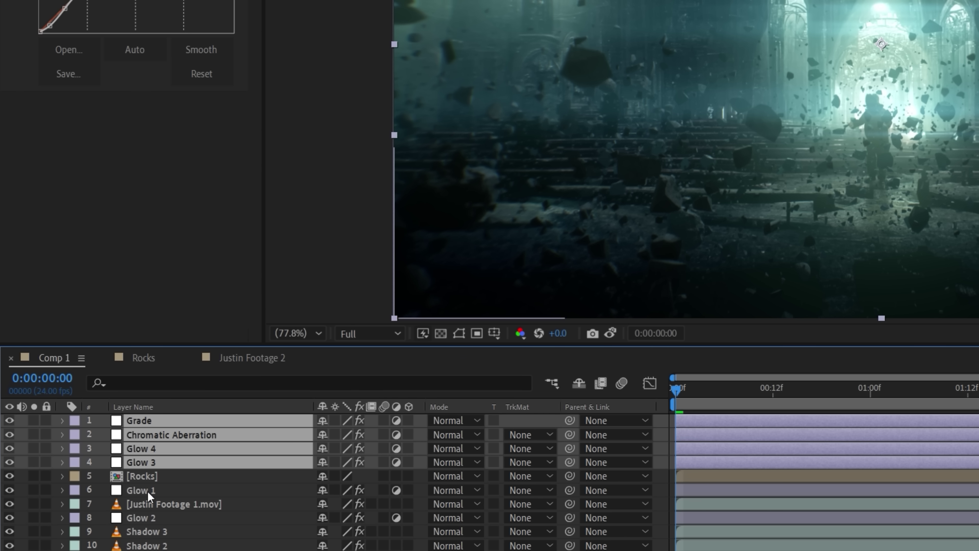
{"action": "left_click", "coordinate": [148, 490], "text": "ctrl"}
{"action": "left_click", "coordinate": [148, 518], "text": "ctrl"}
{"action": "key", "text": "ctrl+c"}
{"action": "left_click", "coordinate": [255, 360]}
{"action": "key", "text": "ctrl+v"}
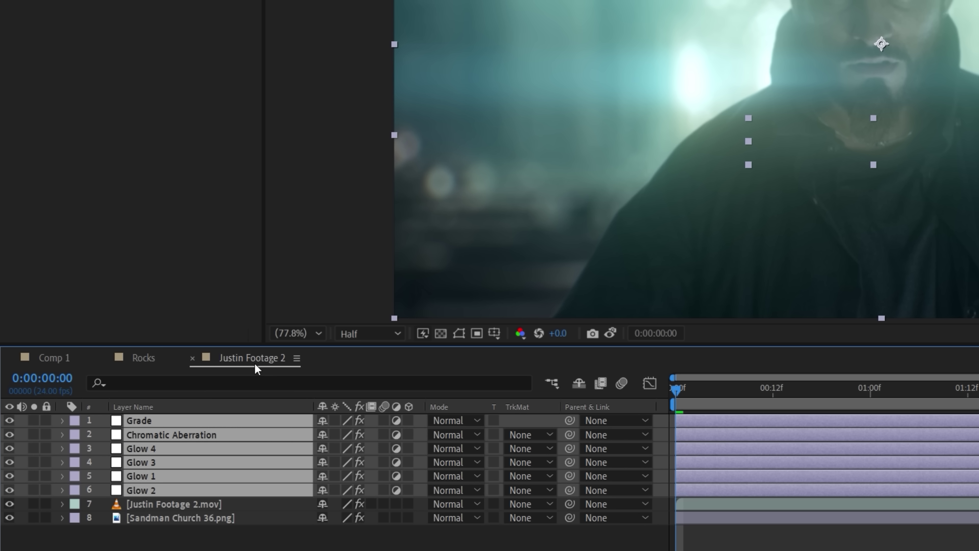
Edit Glow 3's Amount, then give Glow 2 an elliptical mask and move it behind the actor
{"action": "left_click", "coordinate": [202, 463]}
{"action": "left_click", "coordinate": [108, 84]}
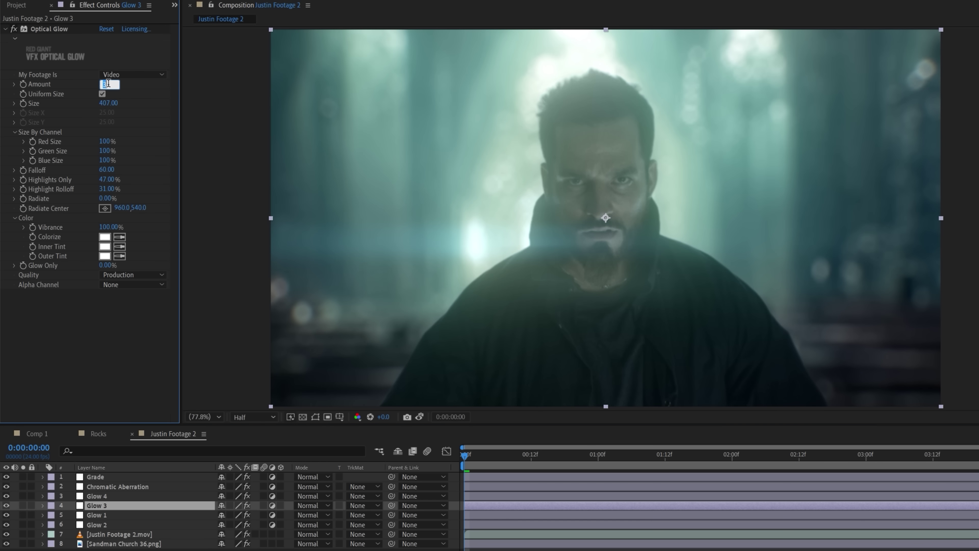
{"action": "left_click", "coordinate": [96, 524]}
{"action": "left_click_drag", "start_coordinate": [482, 301], "coordinate": [948, 447]}
{"action": "key", "text": "ctrl+["}
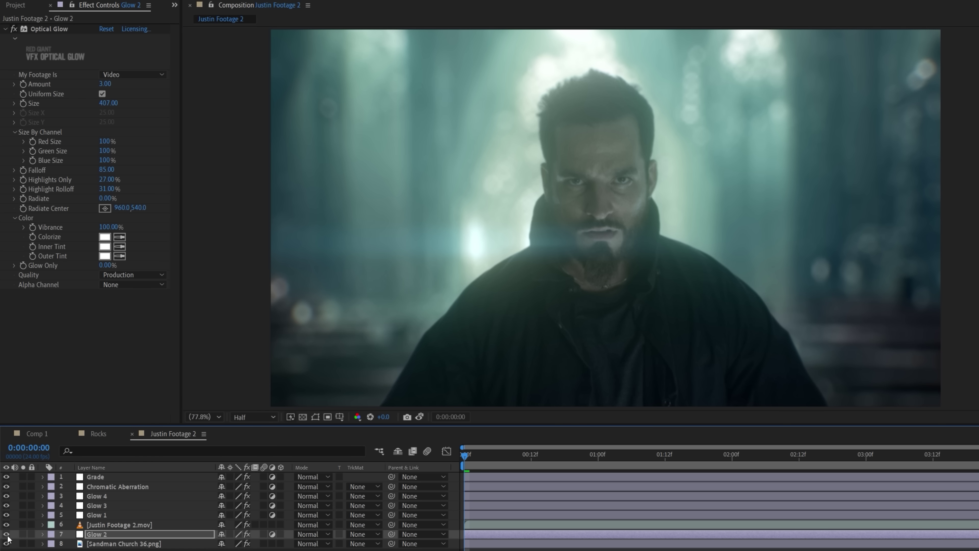
Paste the Rocks layer into the close-up, try a lens blur on it, then delete it
{"action": "left_click", "coordinate": [96, 515]}
{"action": "left_click", "coordinate": [37, 433]}
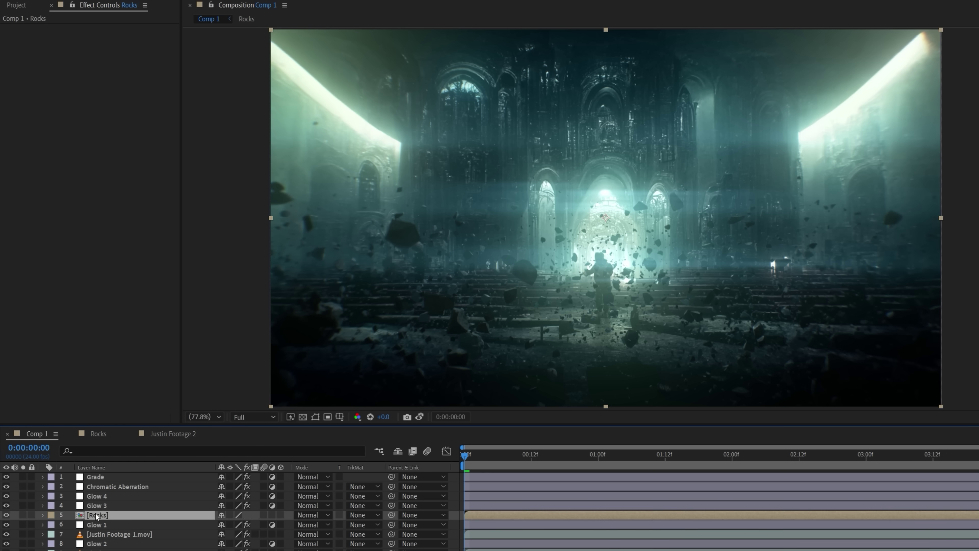
{"action": "left_click", "coordinate": [178, 434]}
{"action": "key", "text": "ctrl+v"}
{"action": "key", "text": "s"}
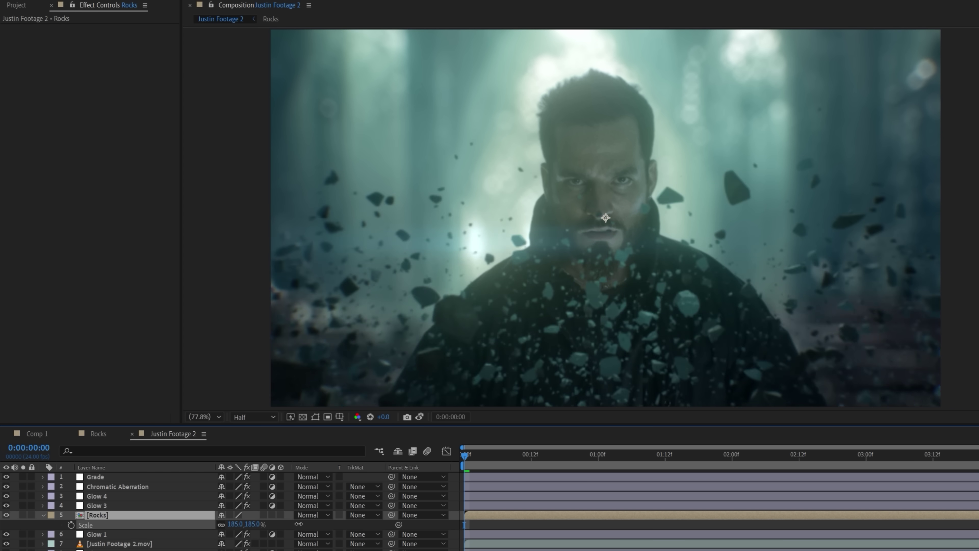
{"action": "key", "text": "ctrl+alt+shift+e"}
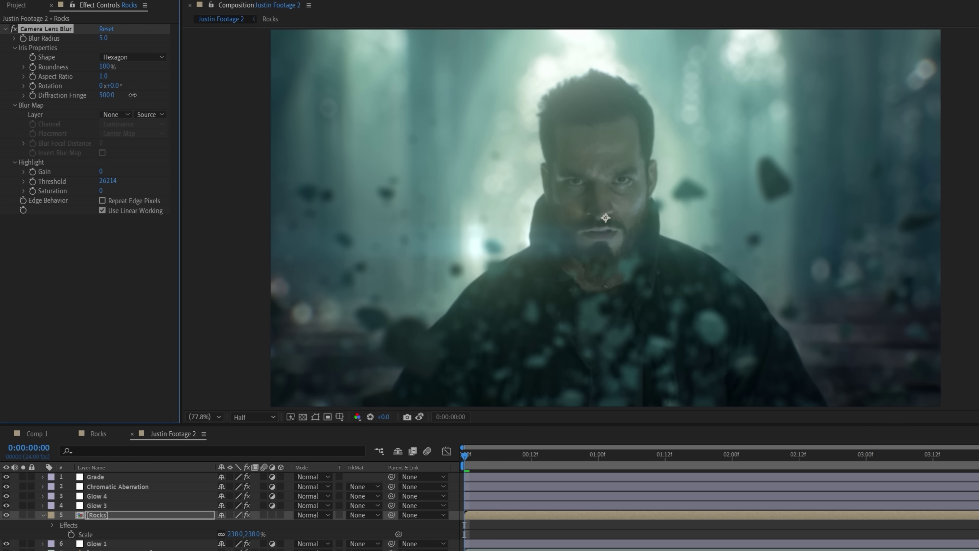
{"action": "key", "text": "Delete"}
Paste Point Light 1, Camera 1 and Rocks from the Rocks comp above Glow 1, moving the camera closer
{"action": "left_click", "coordinate": [99, 433]}
{"action": "left_click", "coordinate": [100, 514]}
{"action": "left_click", "coordinate": [162, 432]}
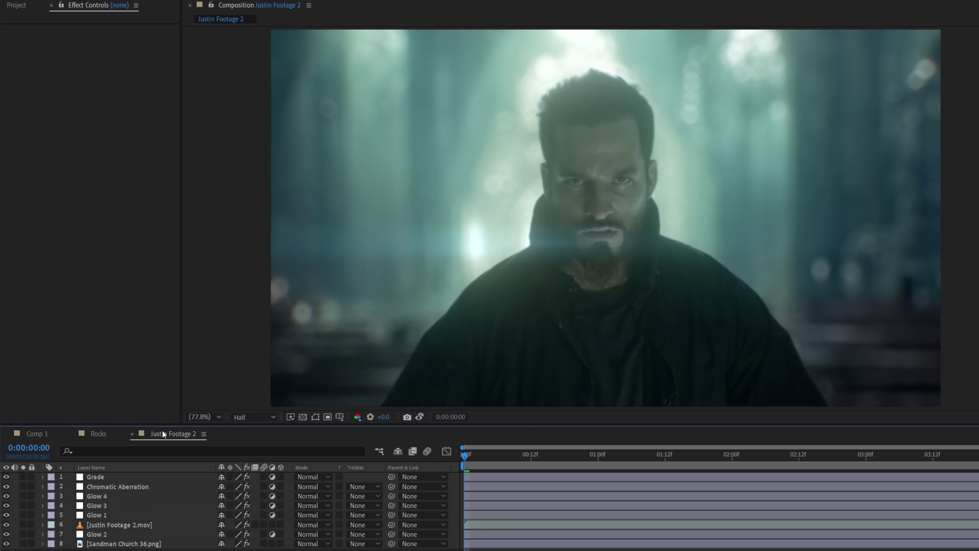
{"action": "left_click", "coordinate": [133, 517]}
{"action": "key", "text": "ctrl+v"}
{"action": "left_click", "coordinate": [134, 534]}
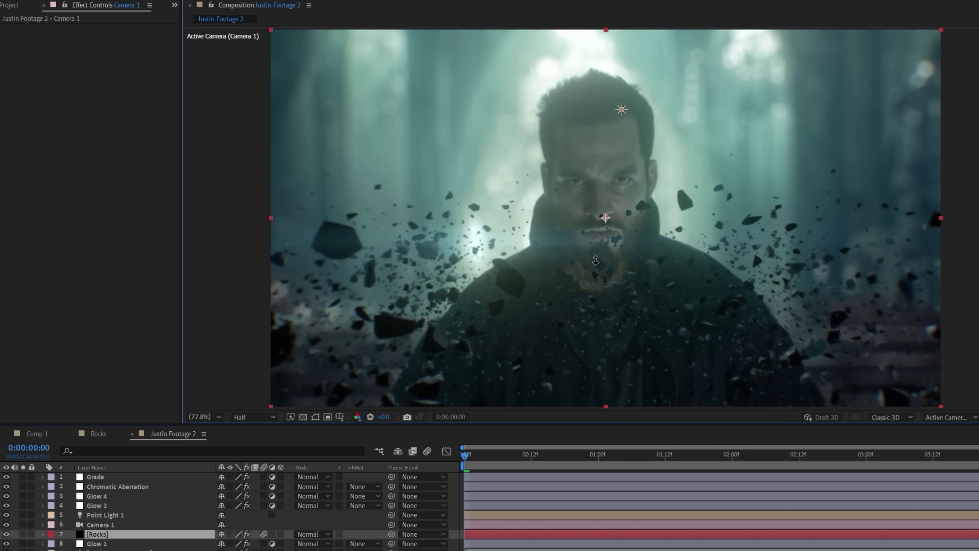
{"action": "left_click_drag", "start_coordinate": [595, 261], "coordinate": [584, 110]}
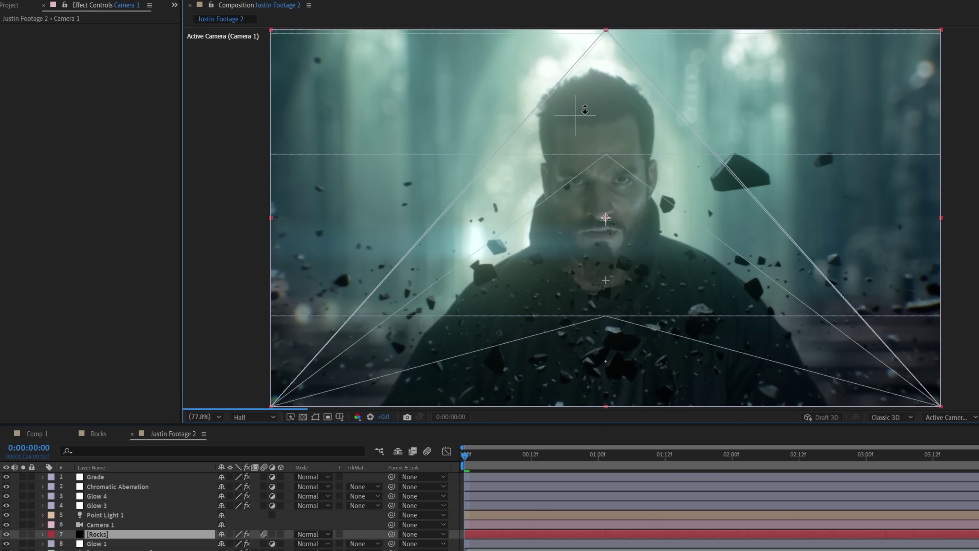
Try a lens blur on the 3D rocks with a smaller radius, then remove it
{"action": "key", "text": "F3"}
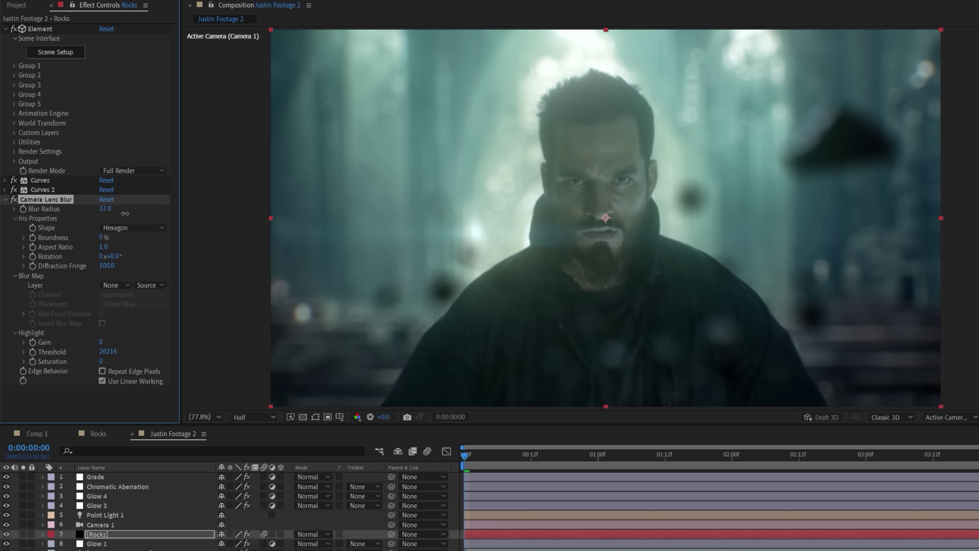
{"action": "left_click_drag", "start_coordinate": [125, 213], "coordinate": [114, 214]}
{"action": "key", "text": "Delete"}
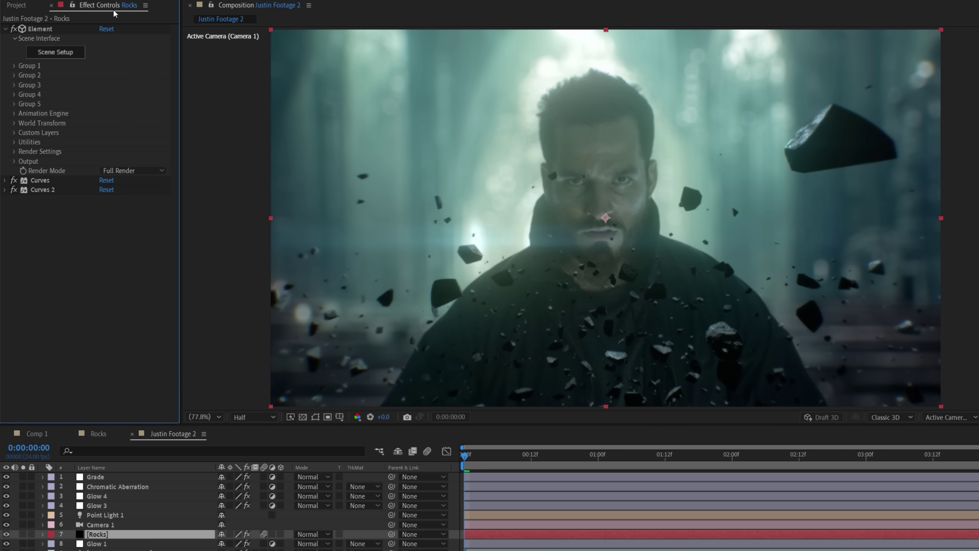
Turn on Camera 1's depth of field, raise Aperture to 61.2 and focus on the actor
{"action": "left_click", "coordinate": [43, 524]}
{"action": "left_click", "coordinate": [43, 525]}
{"action": "left_click", "coordinate": [53, 542]}
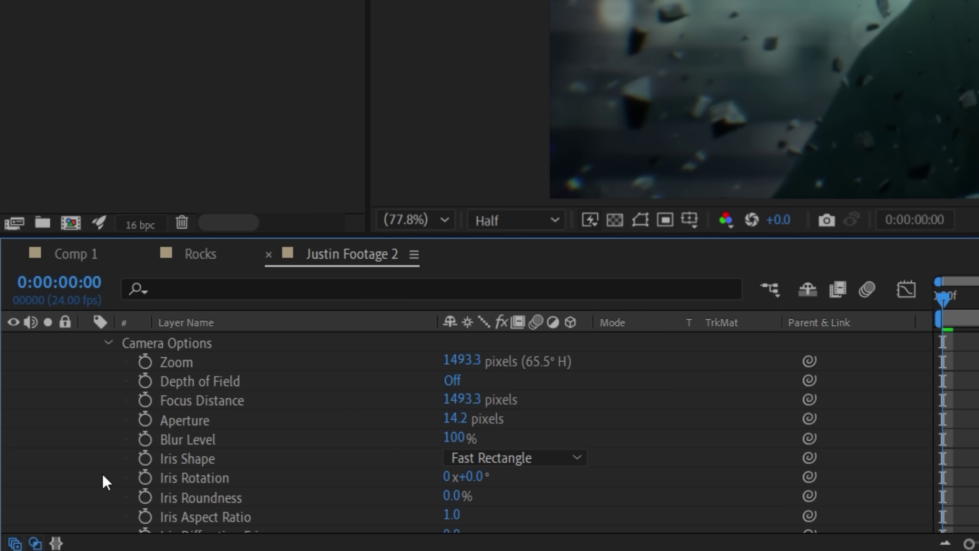
{"action": "left_click", "coordinate": [451, 382]}
{"action": "left_click_drag", "start_coordinate": [451, 418], "coordinate": [527, 422]}
{"action": "left_click_drag", "start_coordinate": [468, 399], "coordinate": [485, 401]}
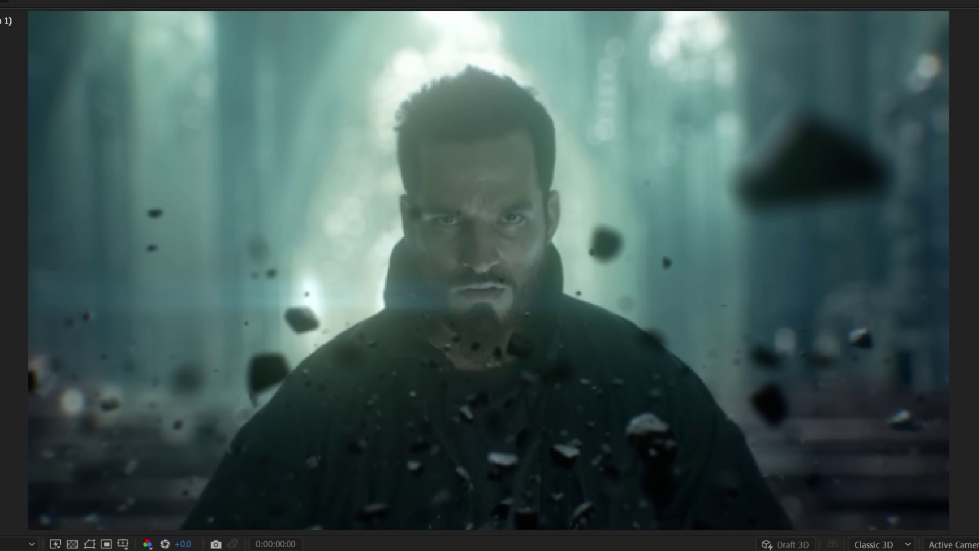
Lift the rocks' Curves black point, pan Camera 1 to reframe, and lower the rock group
{"action": "left_click_drag", "start_coordinate": [26, 387], "coordinate": [24, 382]}
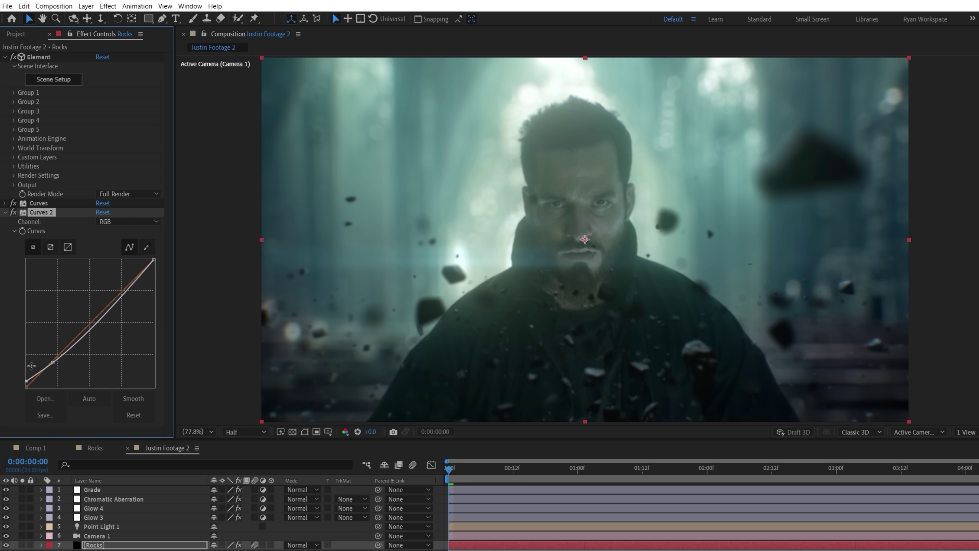
{"action": "scroll", "coordinate": [31, 365], "scroll_direction": "down", "scroll_amount": 1}
{"action": "left_click", "coordinate": [96, 536]}
{"action": "key", "text": "c"}
{"action": "left_click_drag", "start_coordinate": [582, 147], "coordinate": [586, 183]}
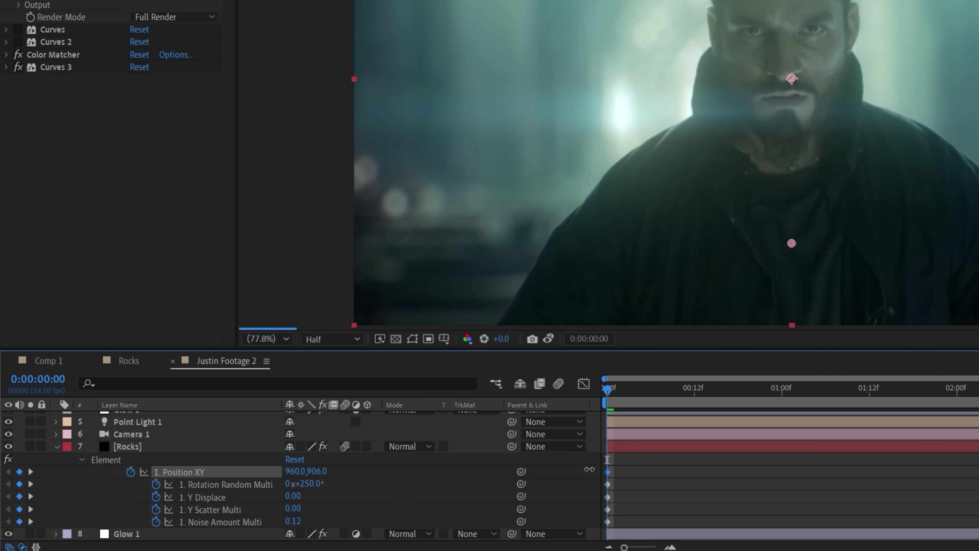
{"action": "left_click_drag", "start_coordinate": [589, 469], "coordinate": [379, 482]}
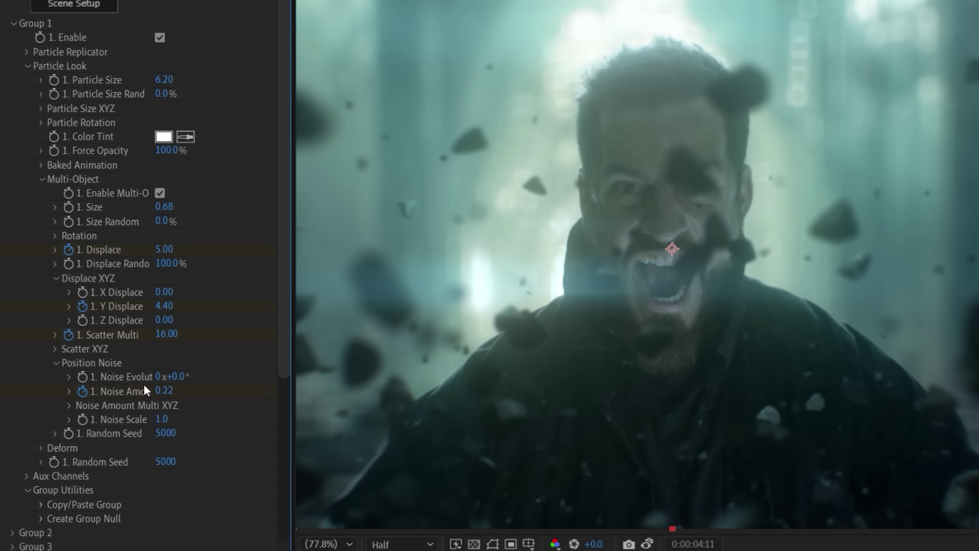
Try Group 1 Random Seed values 4800 and then 4600 to rearrange the rocks
{"action": "type", "text": "4800"}
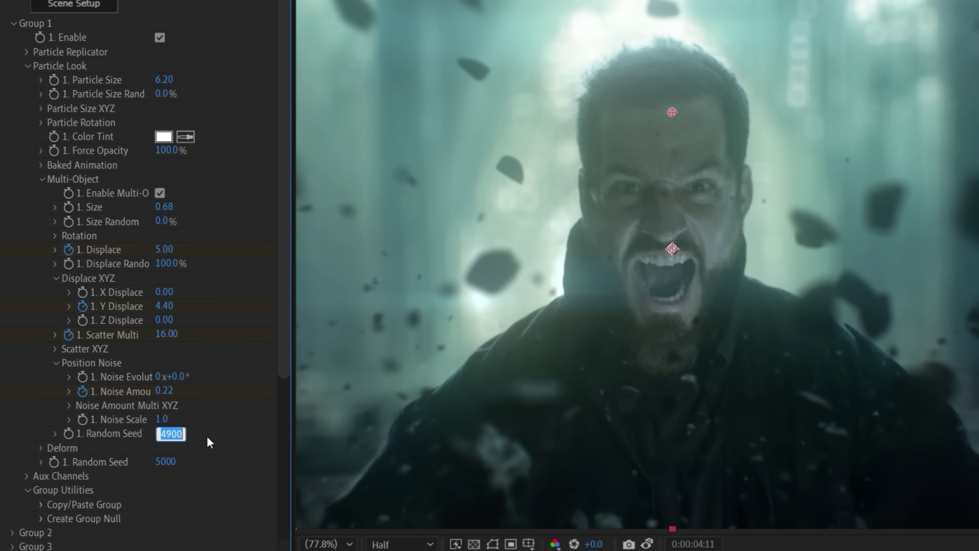
{"action": "key", "text": "Return"}
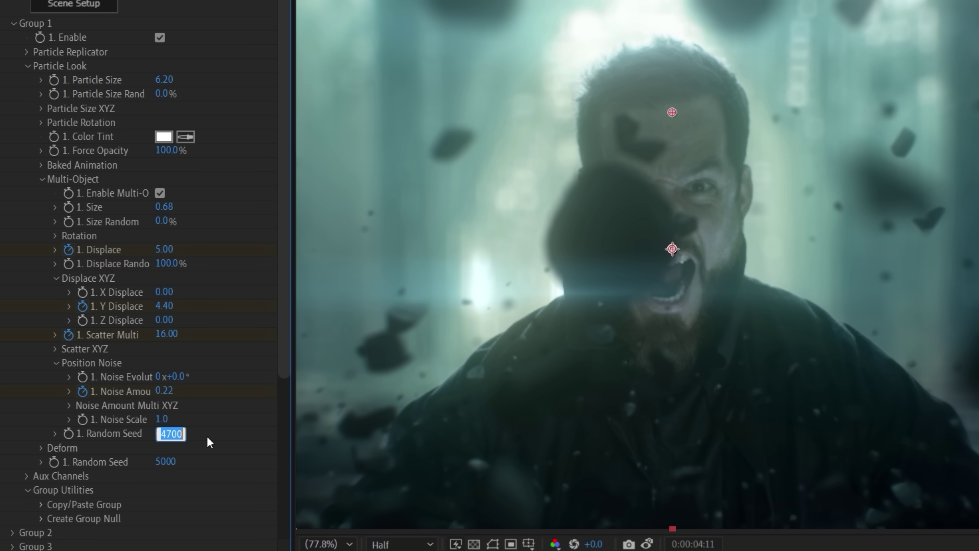
{"action": "type", "text": "4600"}
{"action": "key", "text": "Return"}
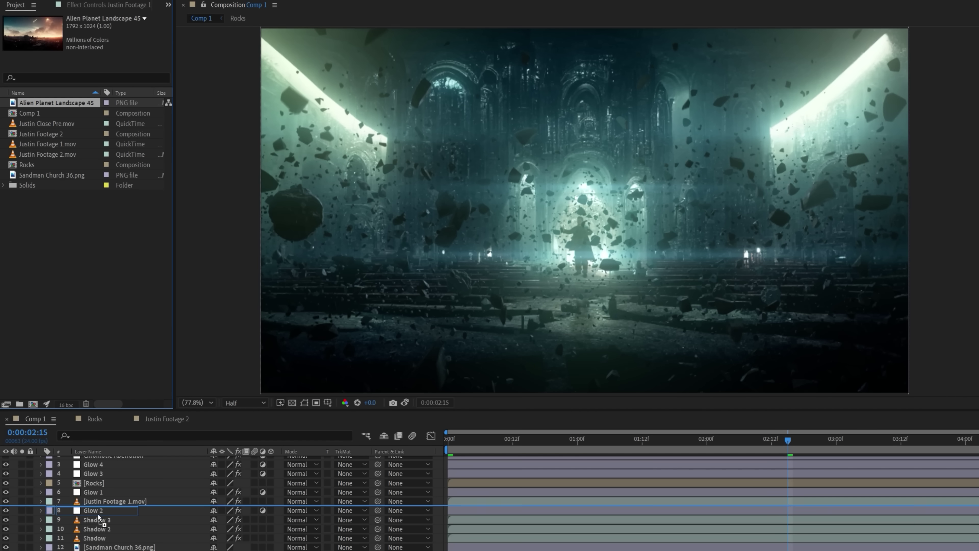
Add Alien Planet Landscape 45 to Comp 1 and darken it with a lowered Curves
{"action": "left_click_drag", "start_coordinate": [99, 516], "coordinate": [101, 542]}
{"action": "right_click", "coordinate": [116, 537]}
{"action": "left_click", "coordinate": [219, 332]}
{"action": "left_click_drag", "start_coordinate": [127, 101], "coordinate": [132, 122]}
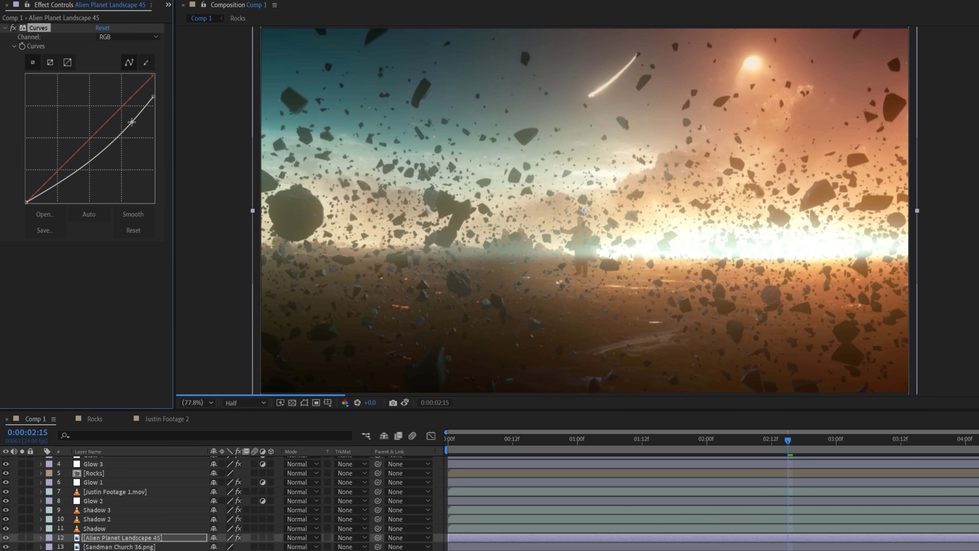